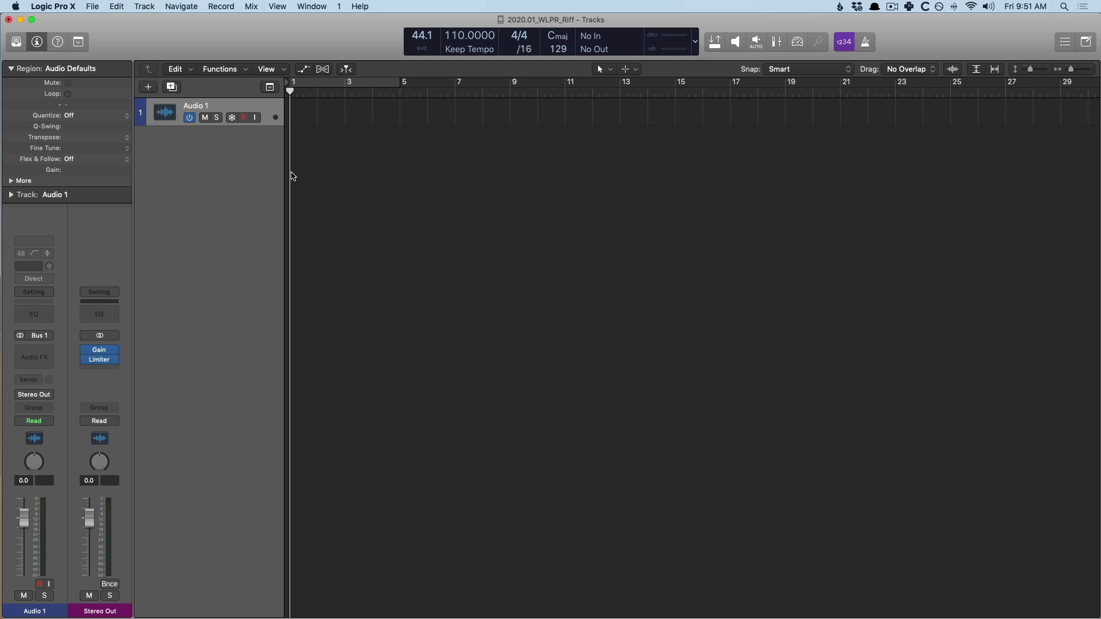
Step: Create an Electronic-genre Drummer track, giving a Big Room (Magnus) drummer region
key(alt+super+n)
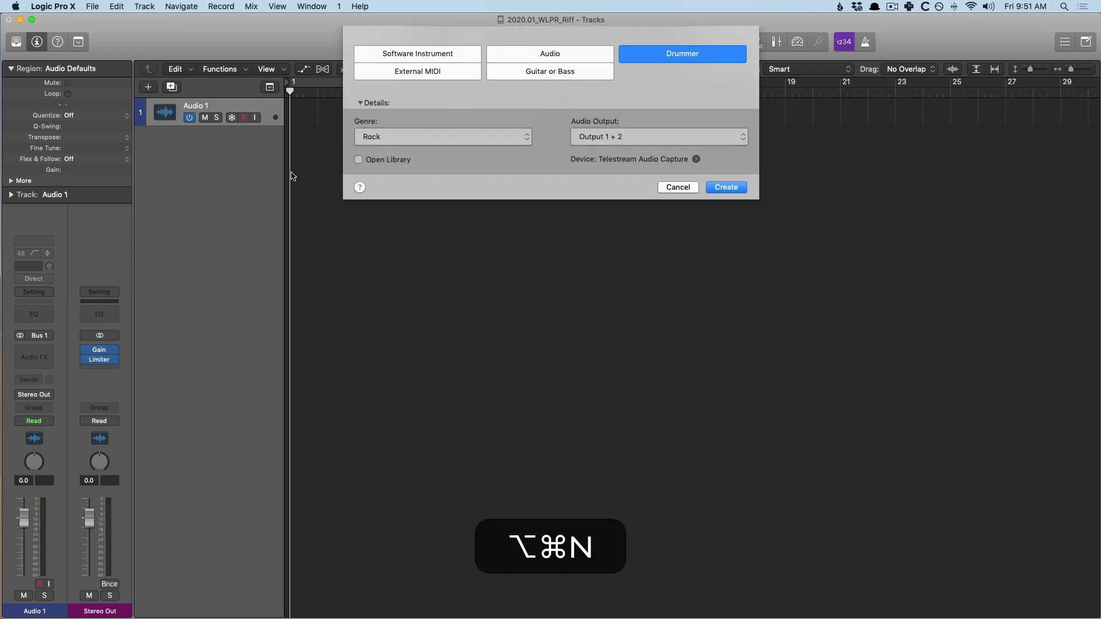
click(404, 141)
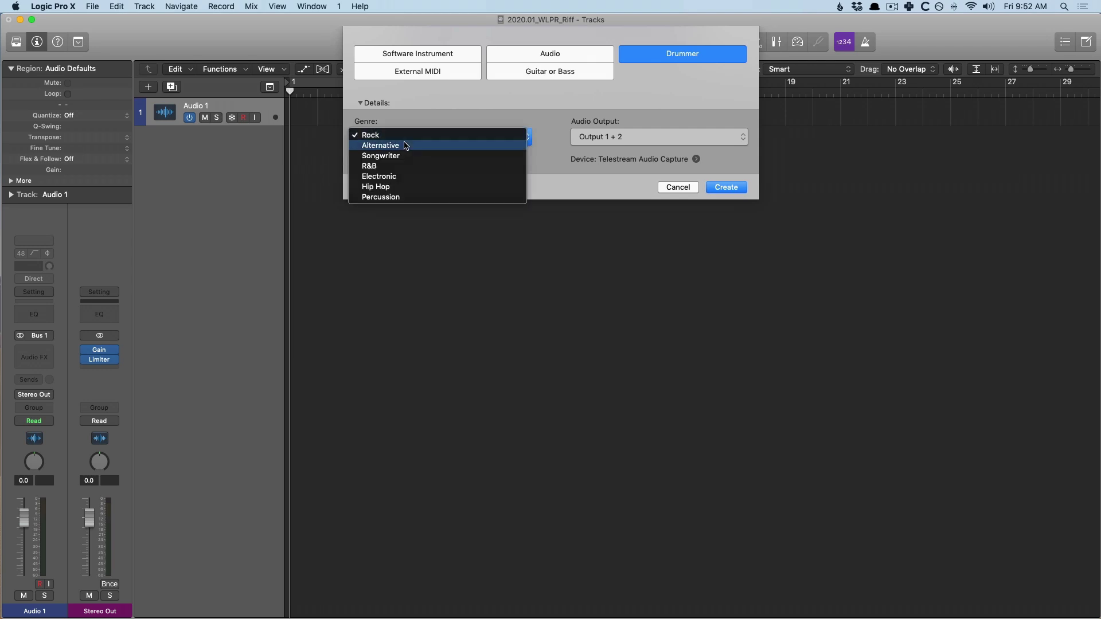
click(402, 177)
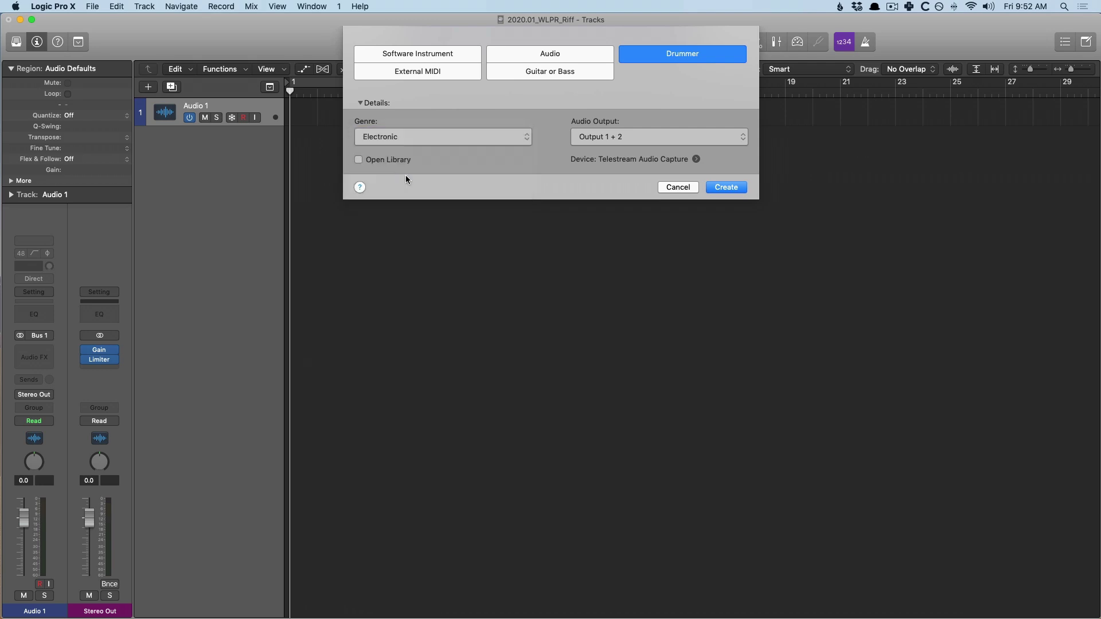
click(726, 187)
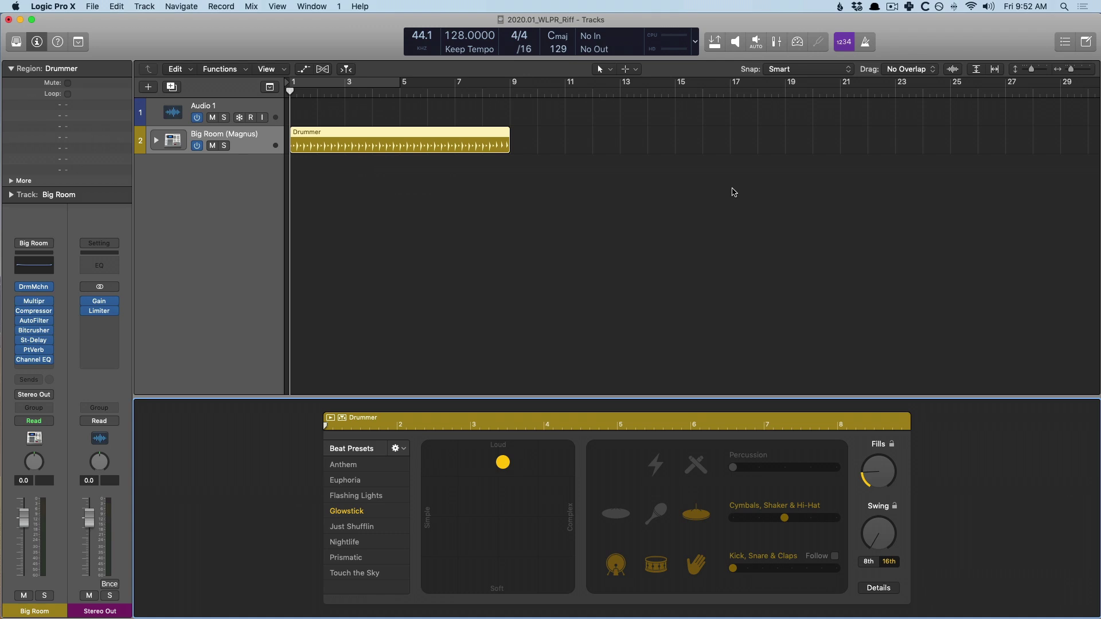
Step: Cycle bars 1–9 and audition the Magnus and Leah - Tech House drummers
key(y)
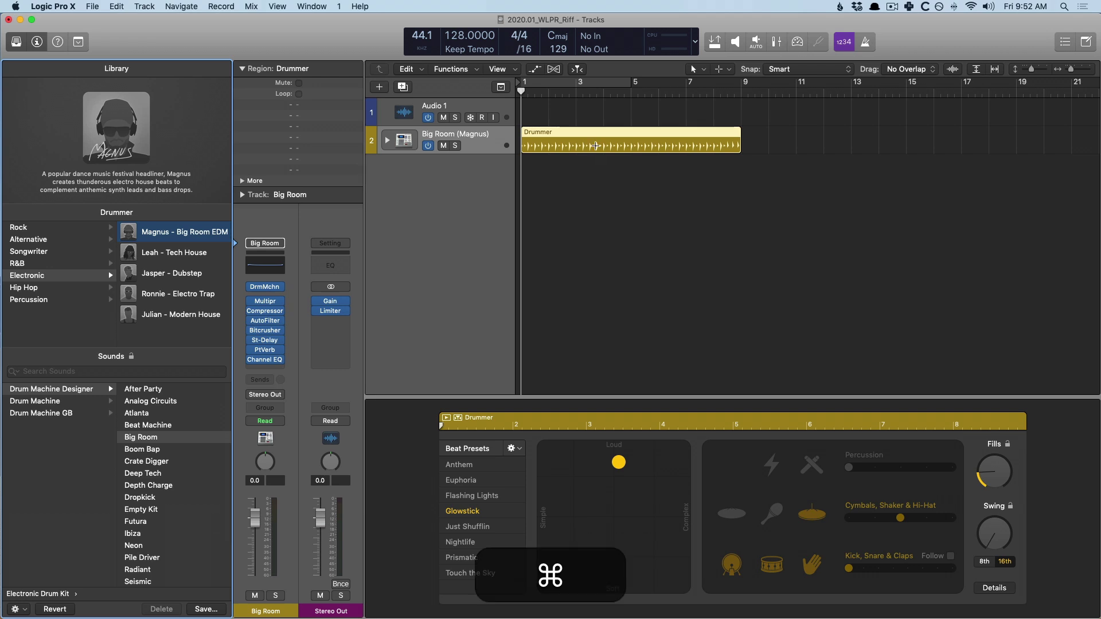
key(super+u)
key(space)
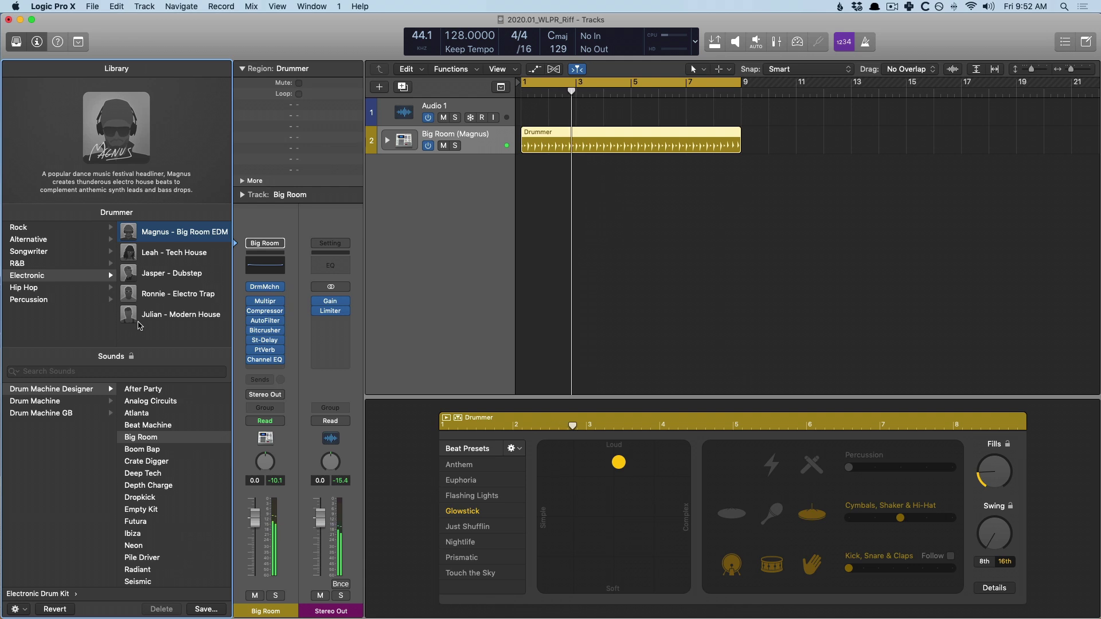
key(space)
click(166, 257)
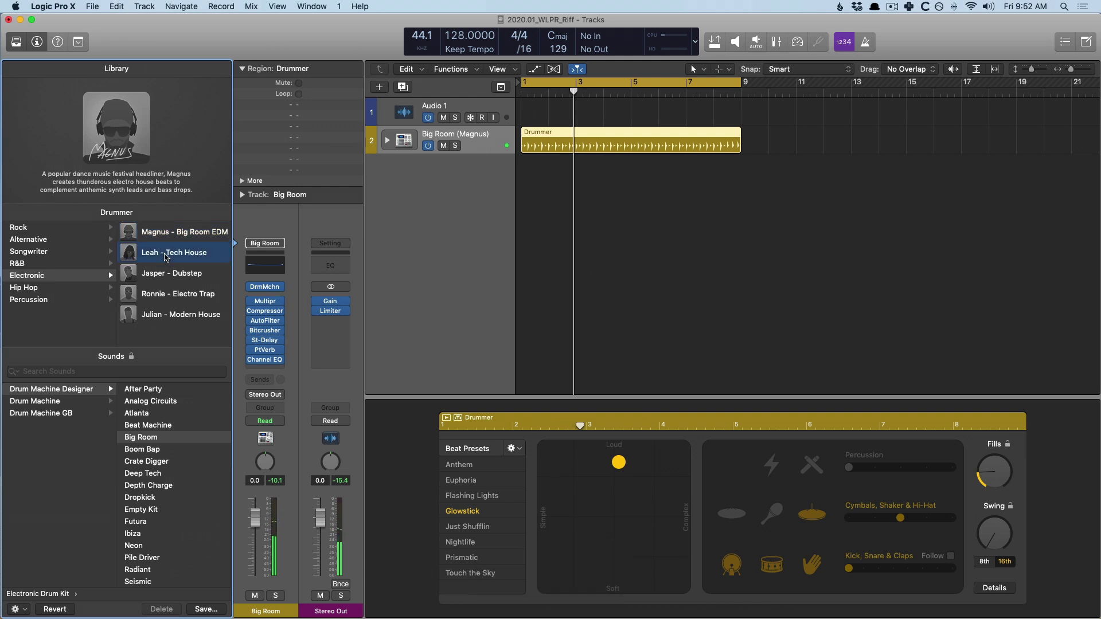
key(space)
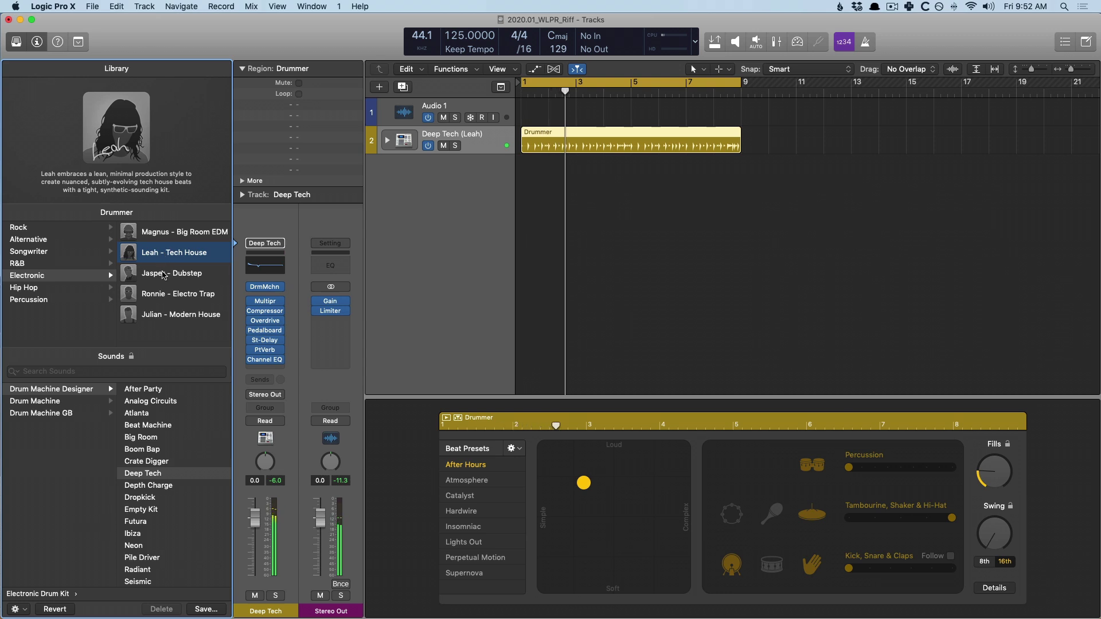
key(space)
Step: Audition Jasper - Dubstep and Ronnie - Electro Trap, then settle back on Leah's Deep Tech kit
click(163, 275)
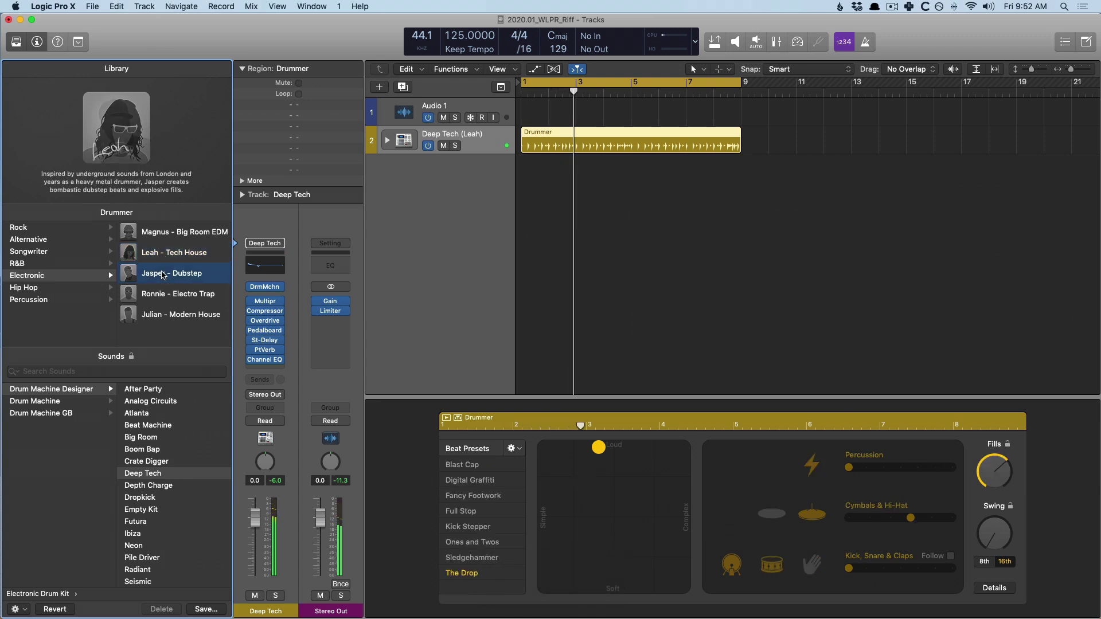
key(space)
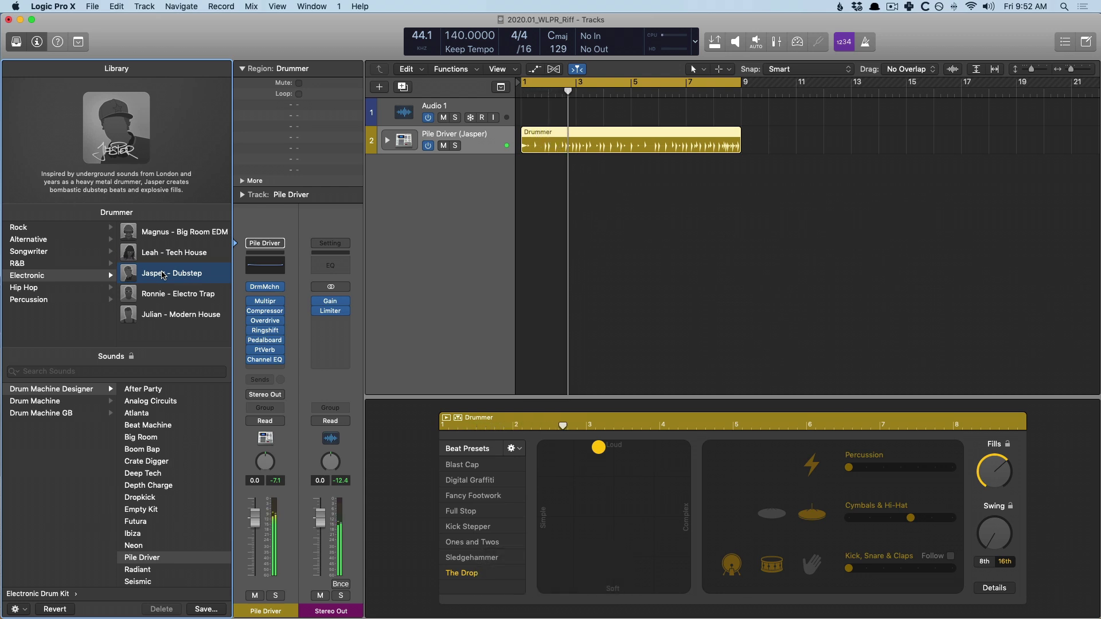
key(Down)
key(Down)
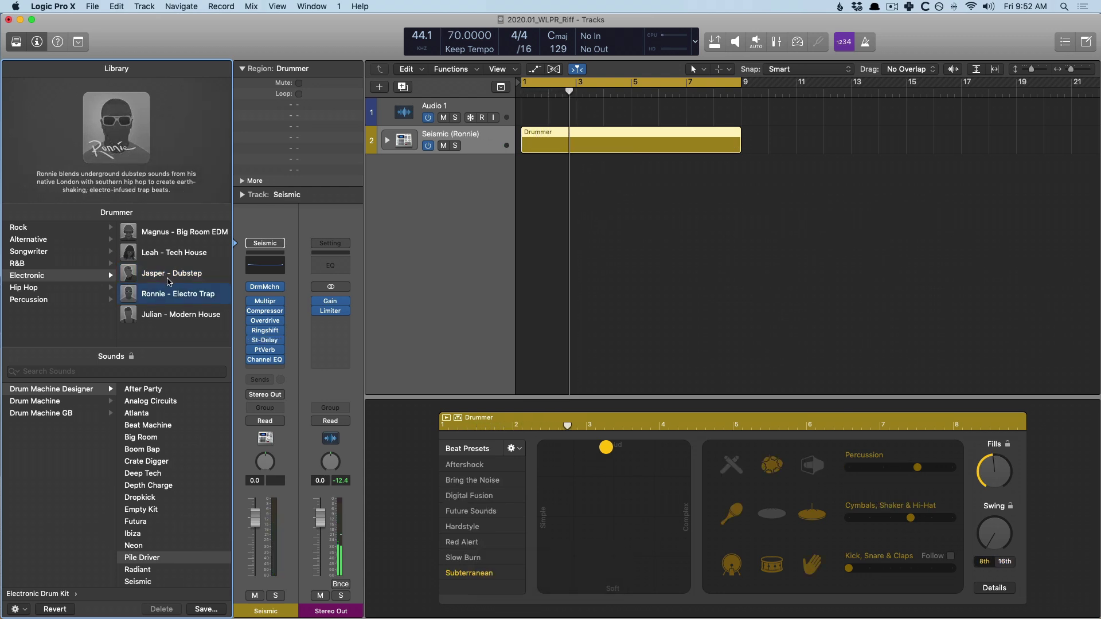
key(space)
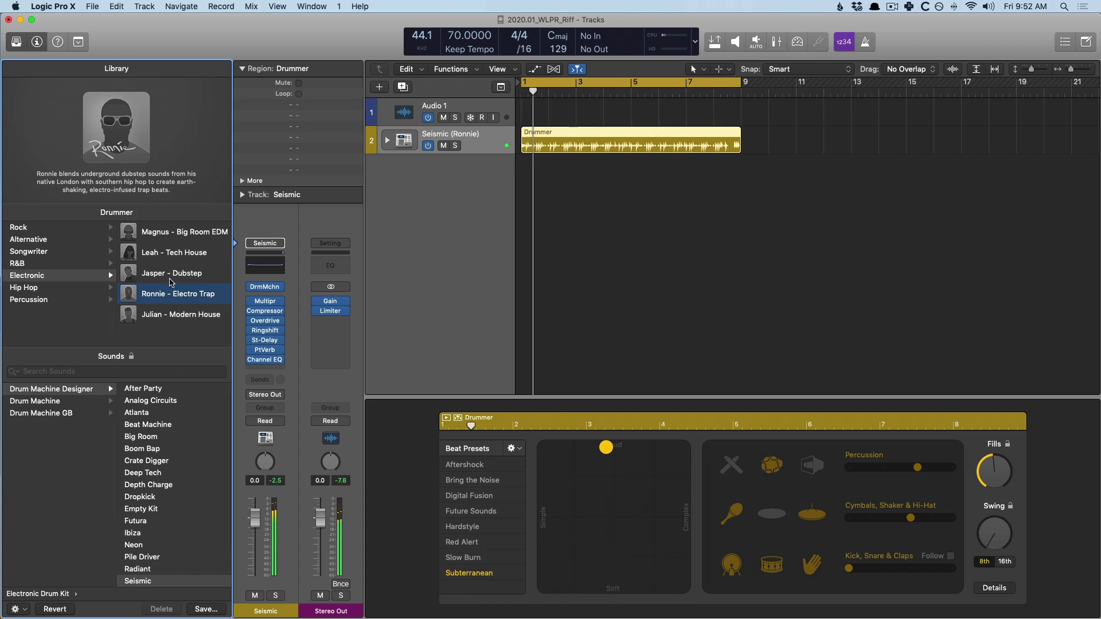
click(178, 251)
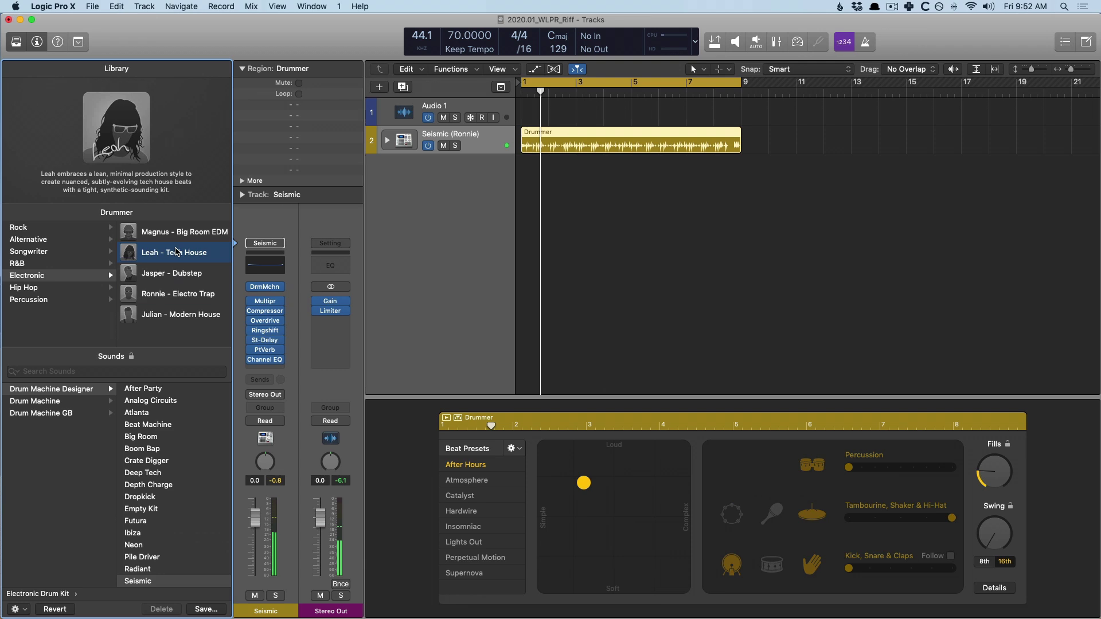
key(space)
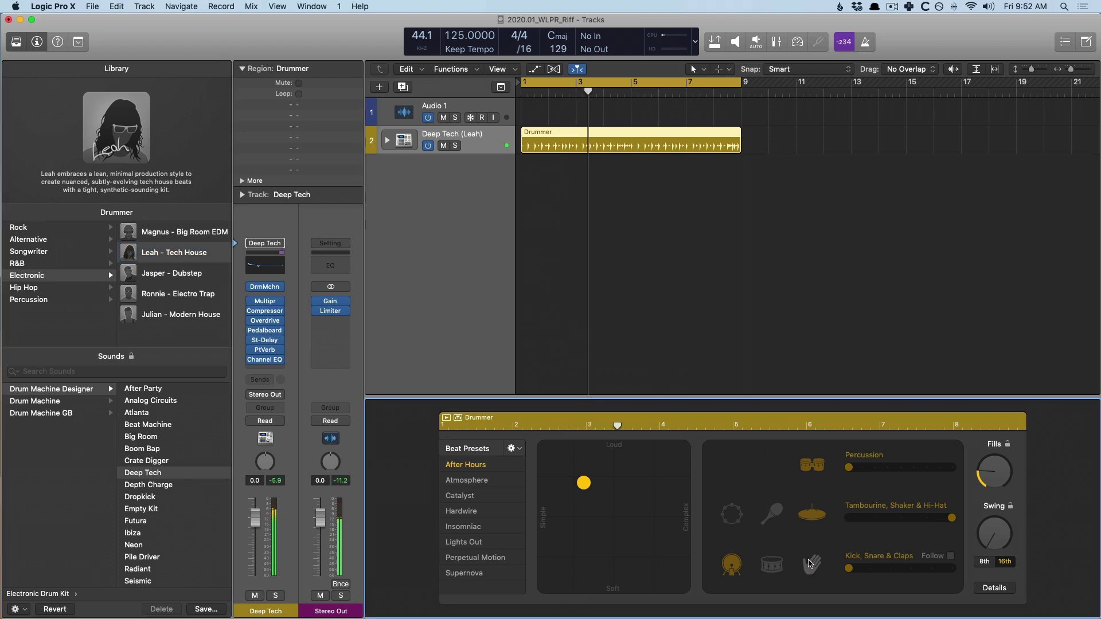
key(Return)
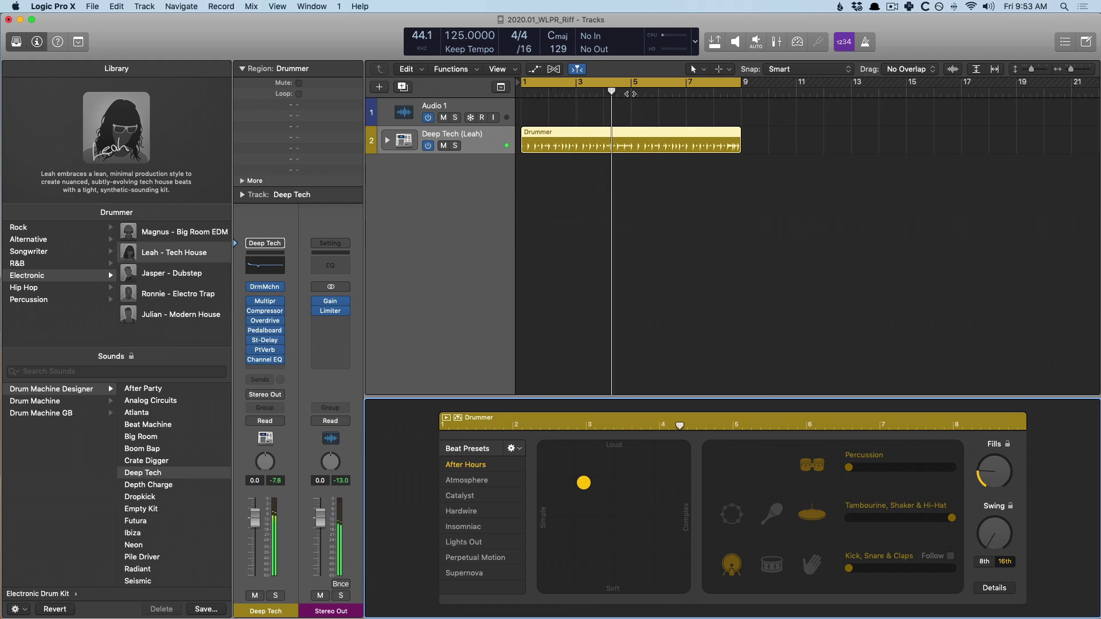
Step: Split the drummer region at bar 5 and turn off the bars 1–9 cycle
key(super+t)
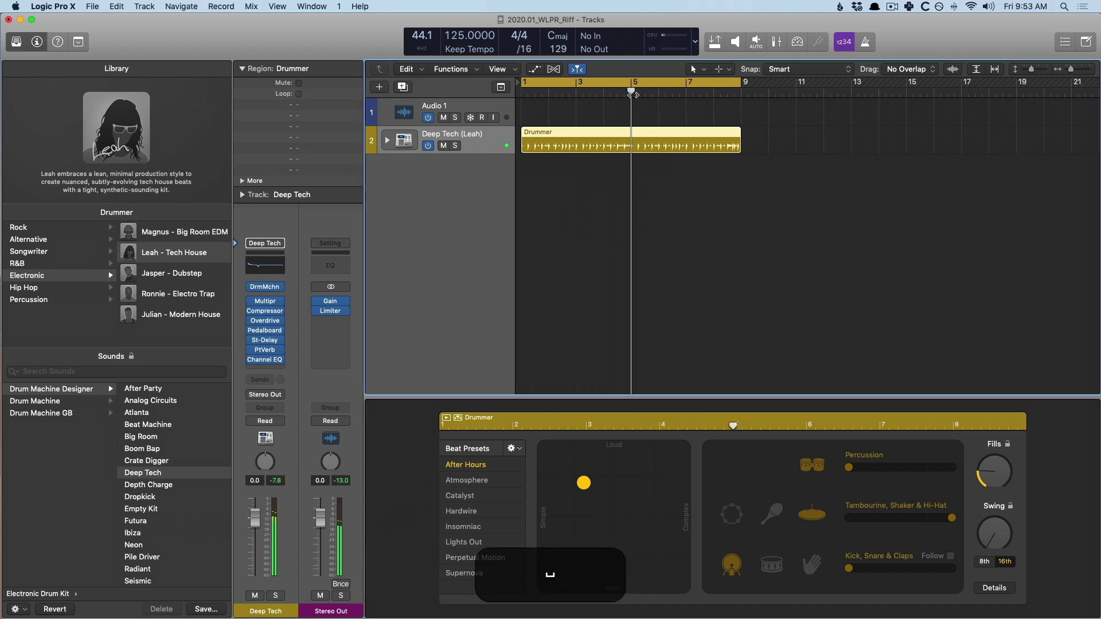
key(Return)
key(c)
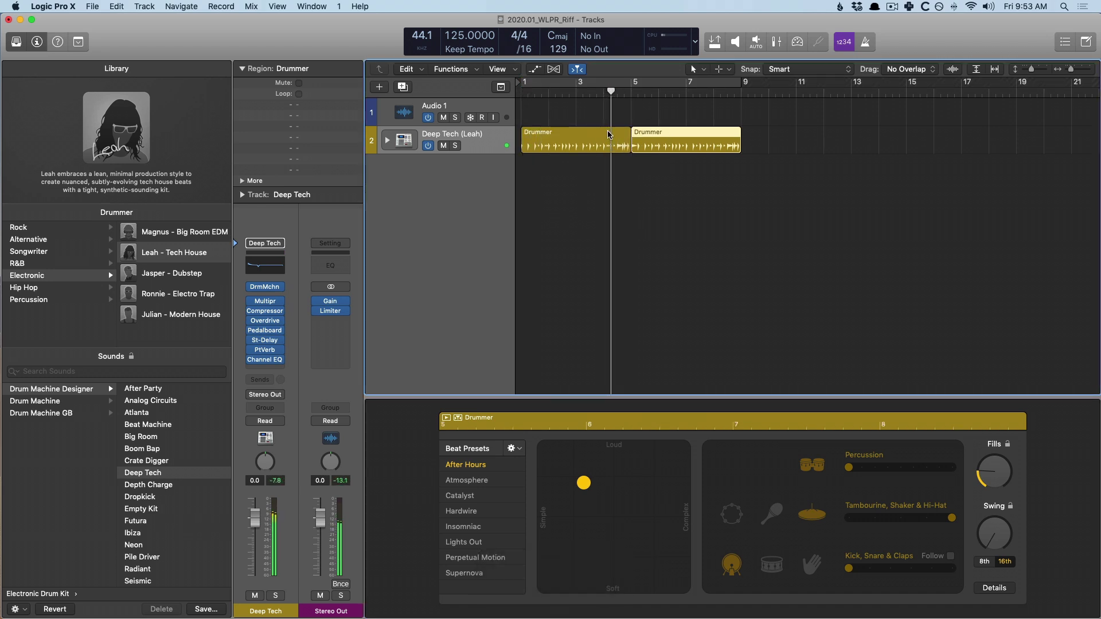
scroll(698, 396, right, 3)
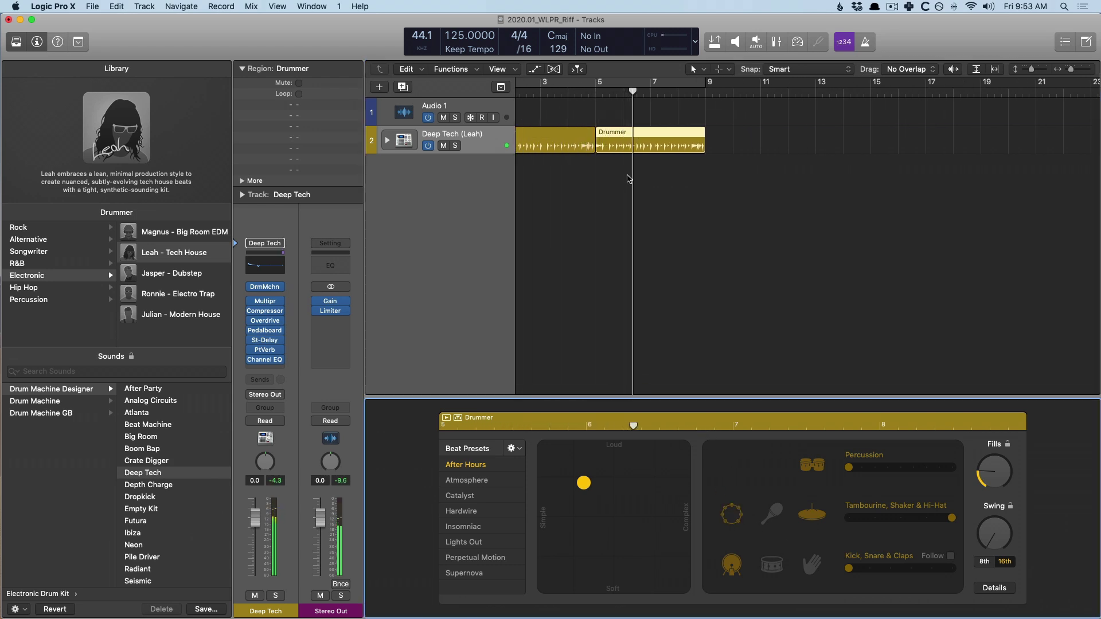
Step: Repeat the second region twice out to bar 17 and delete the empty Audio 1 track
click(564, 159)
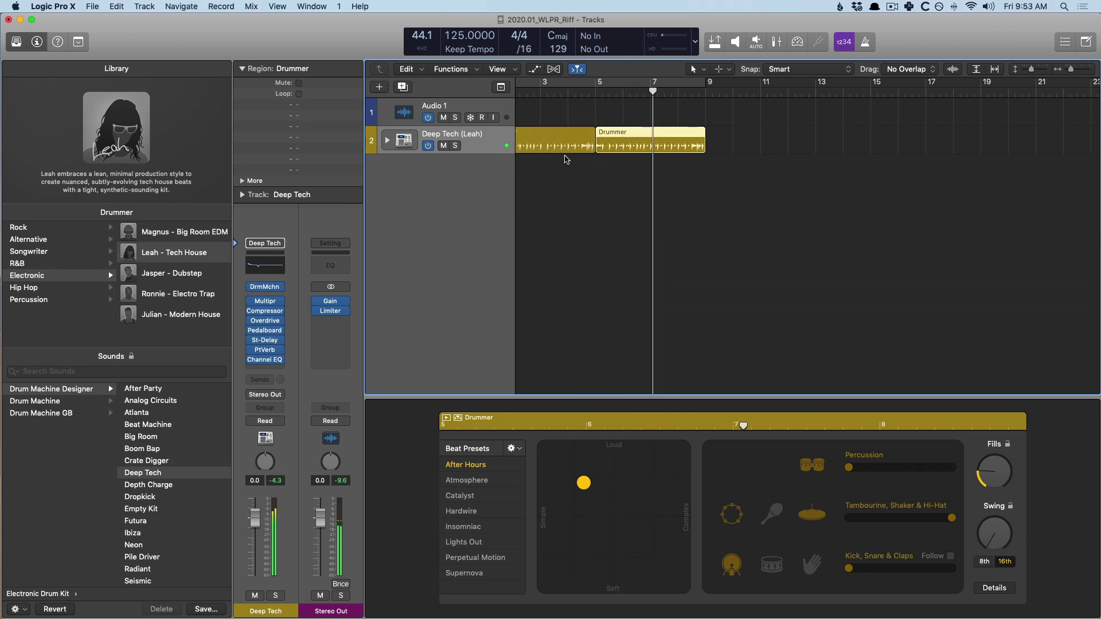
key(super+r)
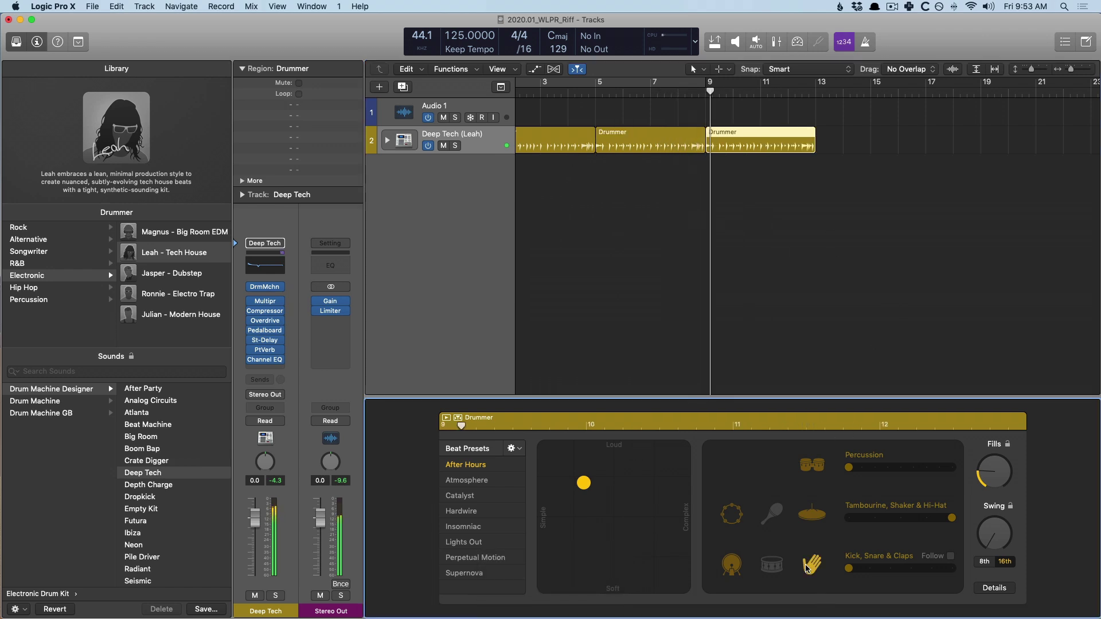
key(super+r)
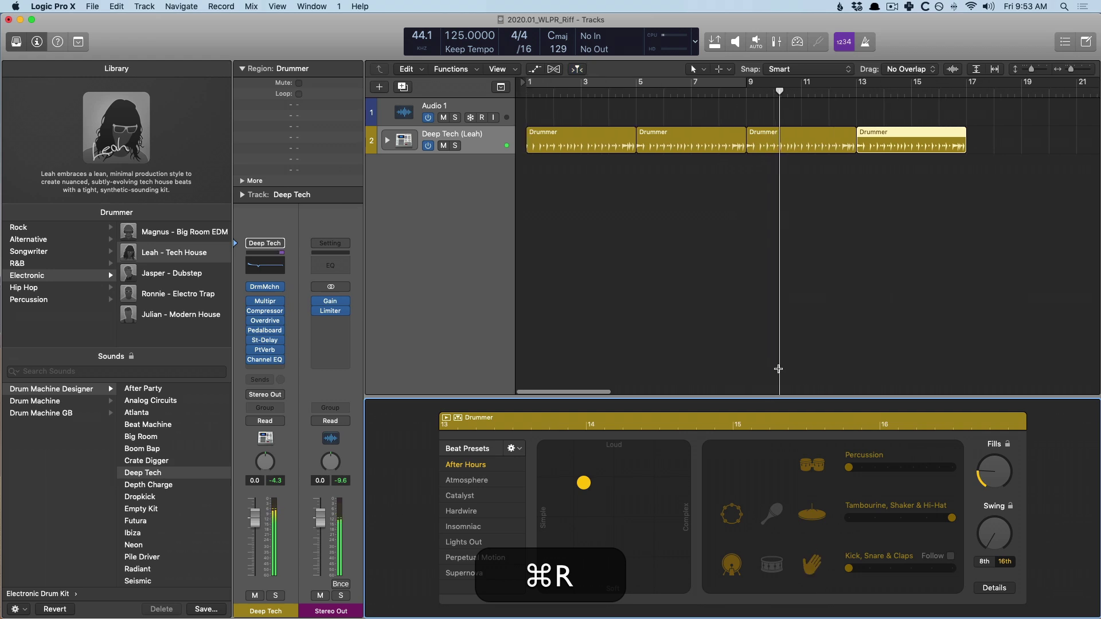
click(385, 110)
key(BackSpace)
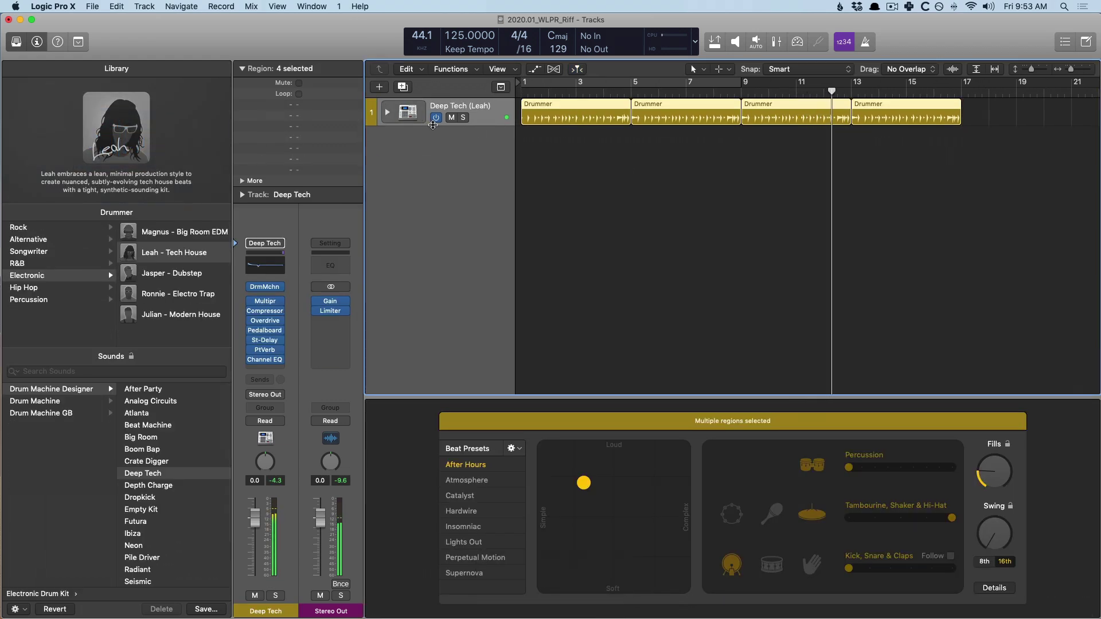
Step: Stop playback, cycle the selected regions, and select the Kick 1 - Deep Tech sub-track
key(space)
key(super+u)
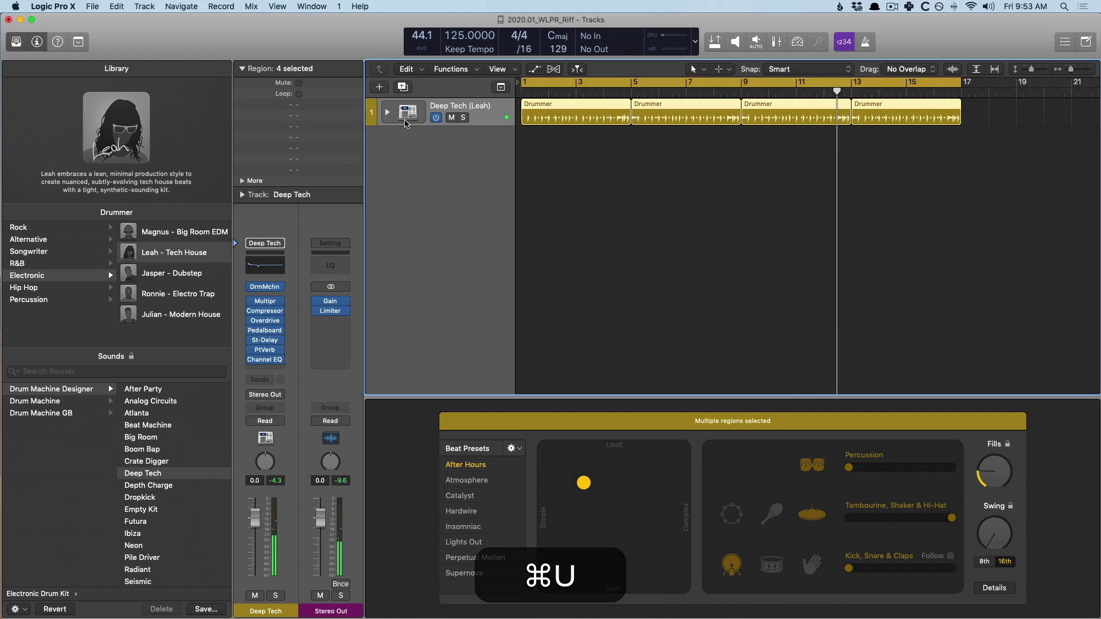
click(389, 119)
click(408, 139)
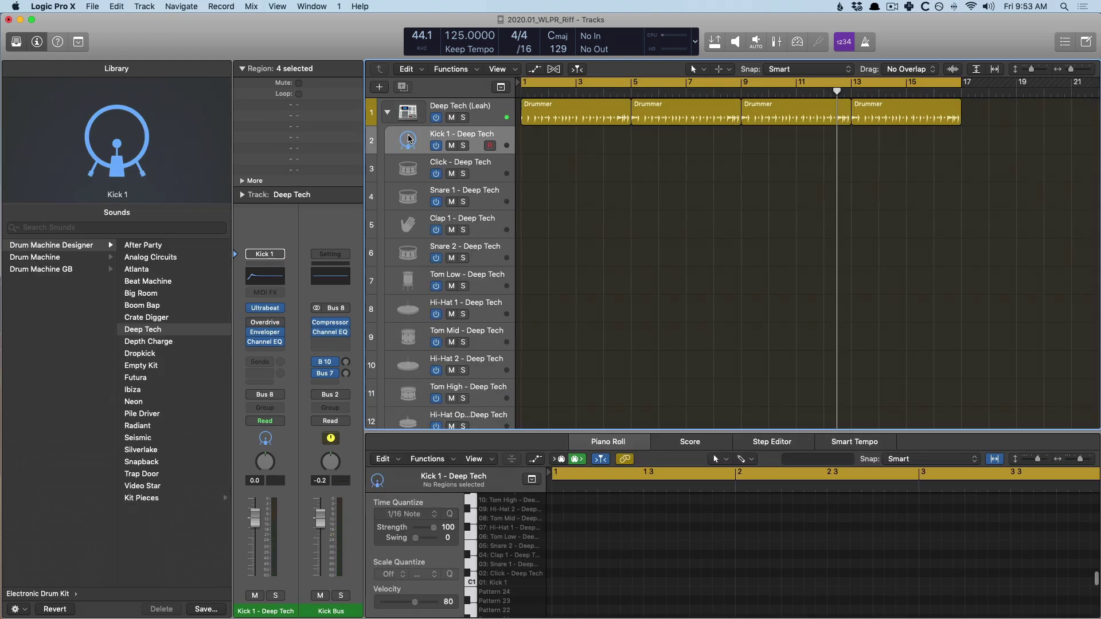
Step: Insert a Pedalboard on Kick 1 with a Vintage Drive at 1300 Hz tone and -4.0 dB level
click(265, 350)
mouse_move(277, 437)
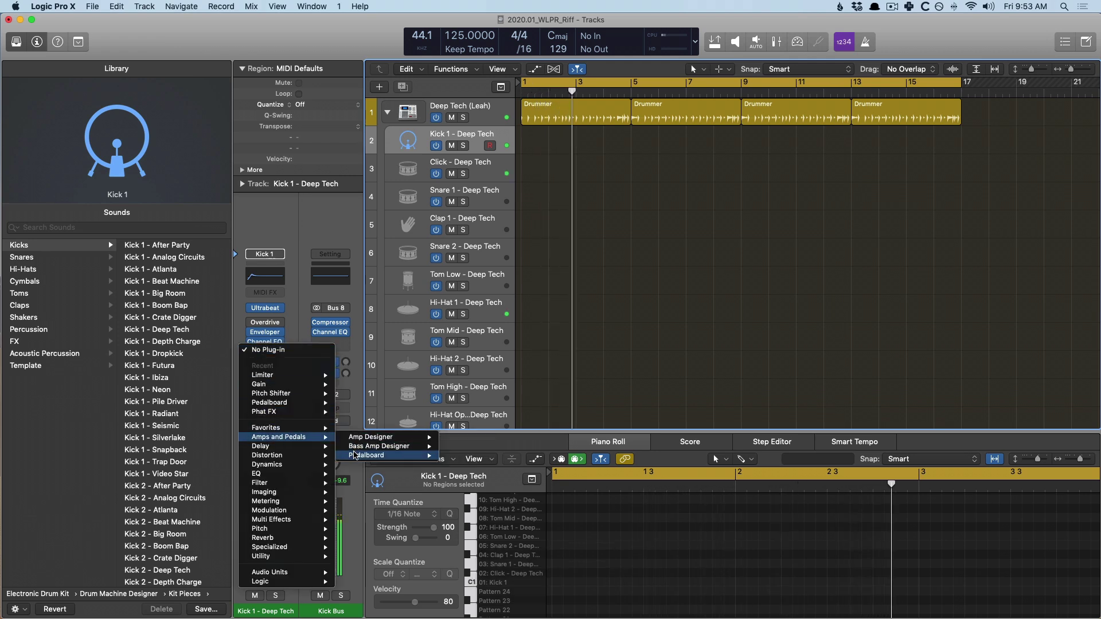
click(355, 455)
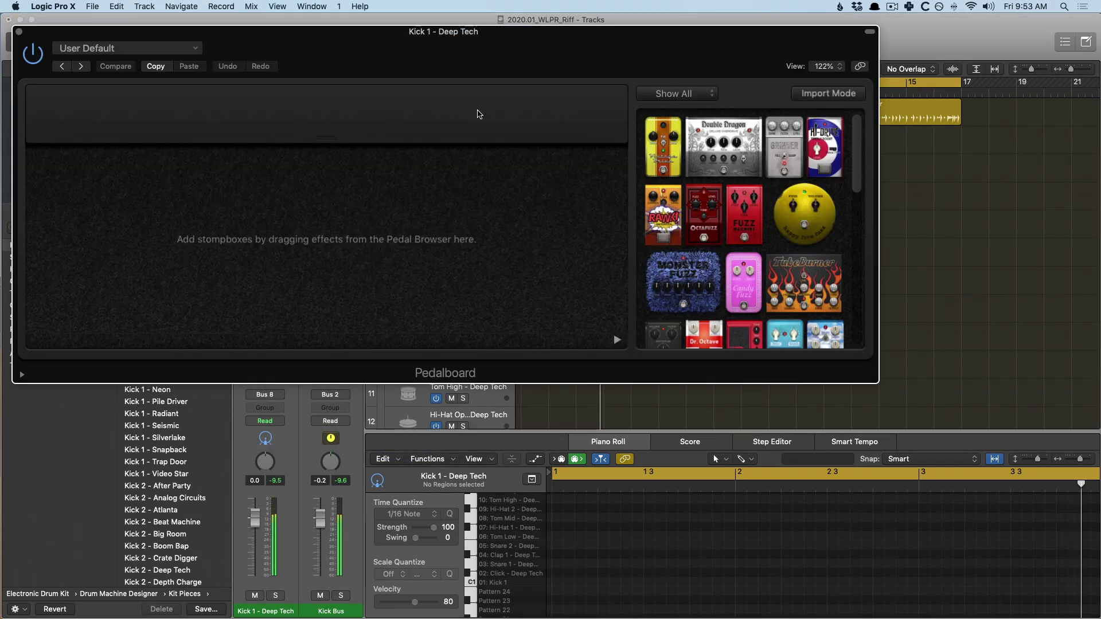
scroll(747, 240, down, 8)
scroll(743, 240, up, 8)
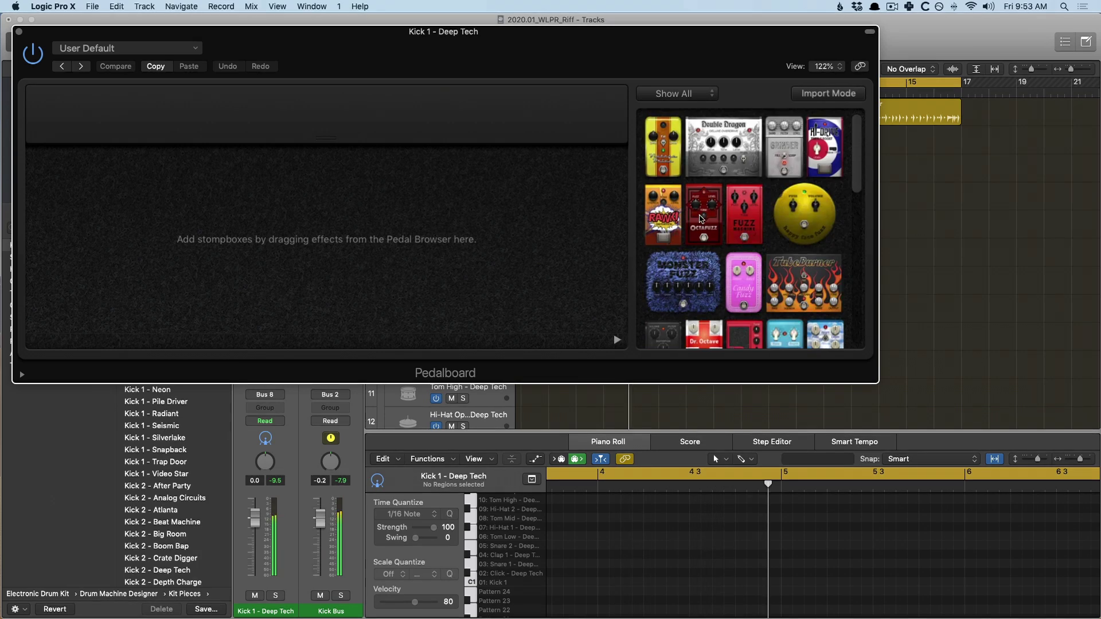
drag(663, 147, 136, 231)
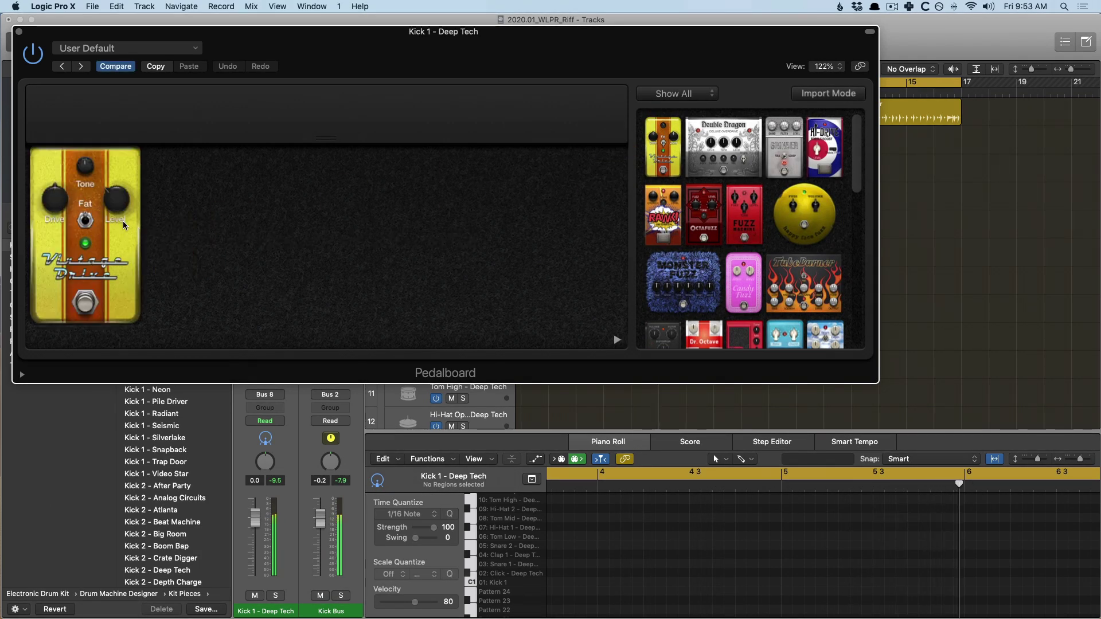
click(86, 172)
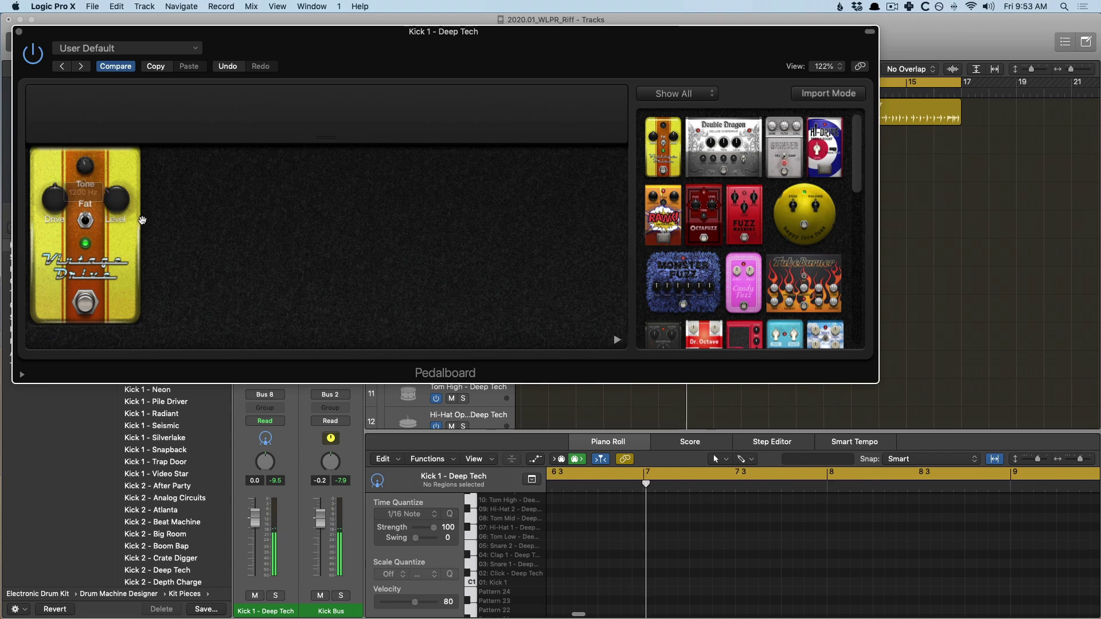
click(119, 197)
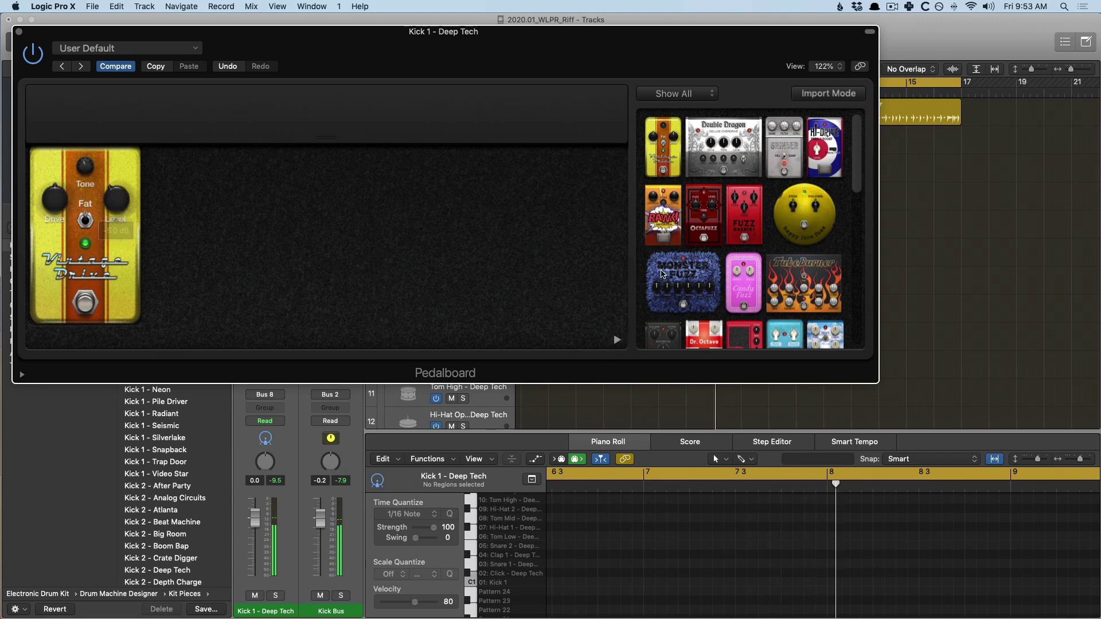
Step: Add Dr. Octave with drive 40.5 and Octave 2 at 20, and bypass the Vintage Drive
scroll(716, 288, down, 5)
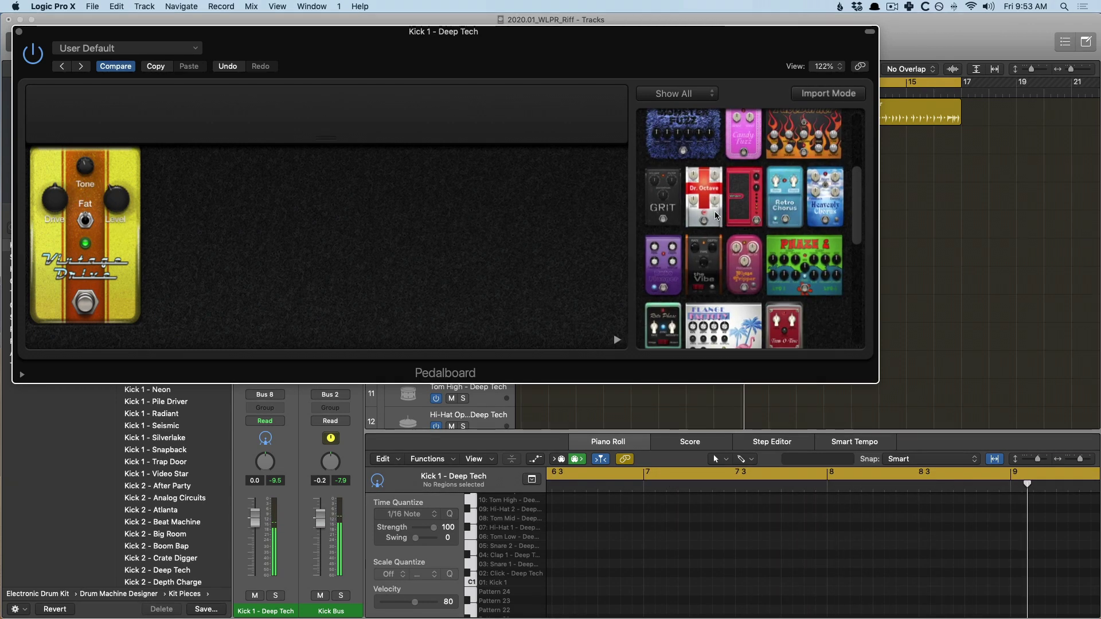
drag(710, 205, 275, 248)
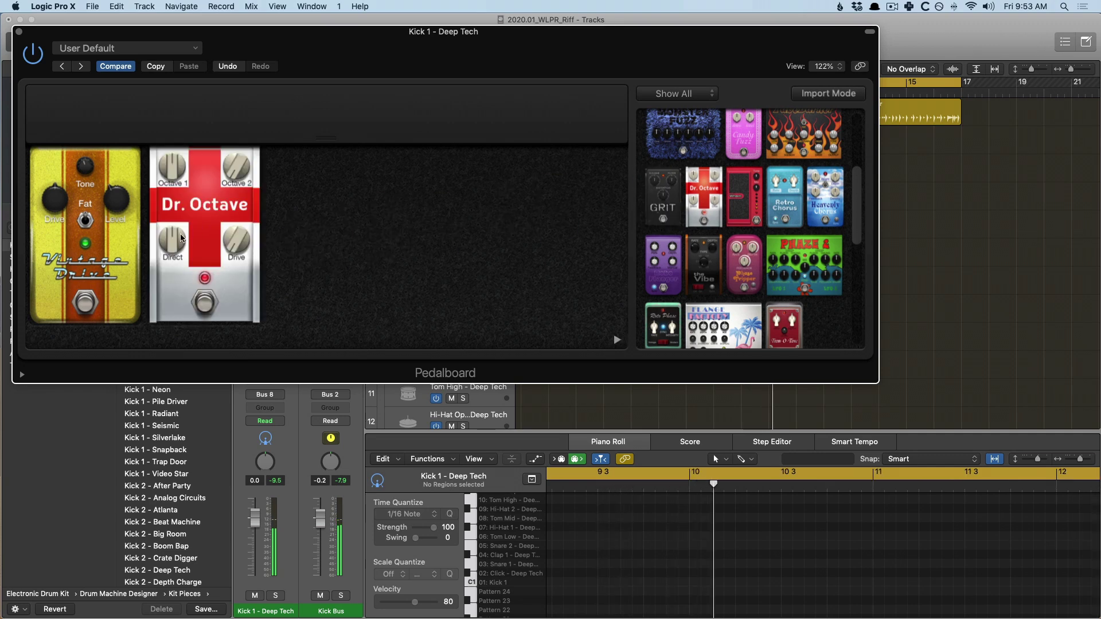
drag(236, 241, 173, 218)
drag(228, 171, 233, 143)
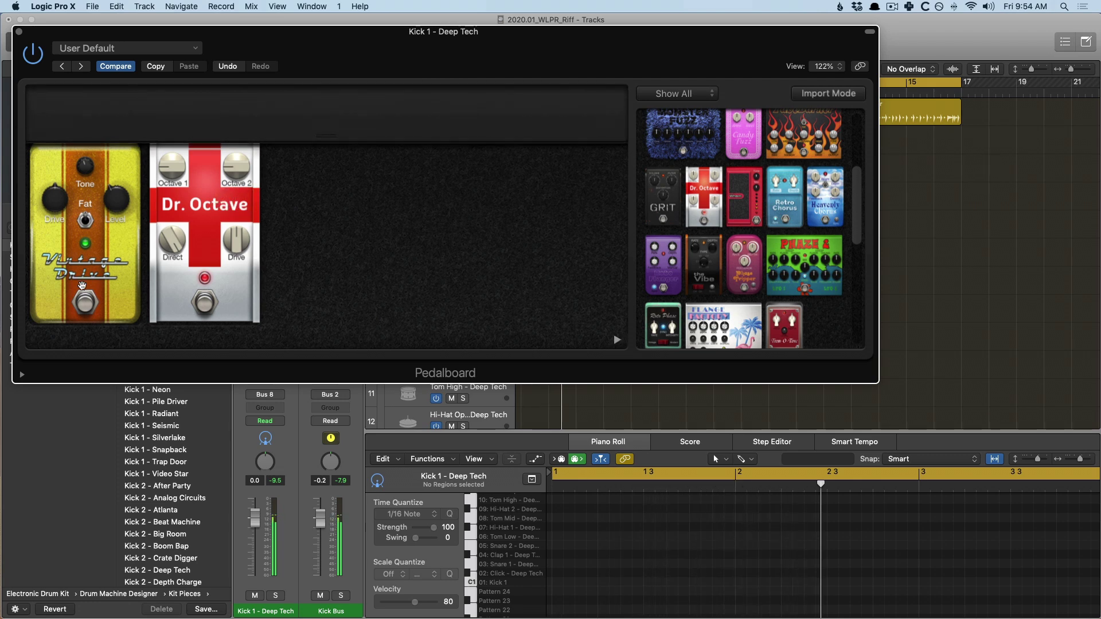
click(86, 301)
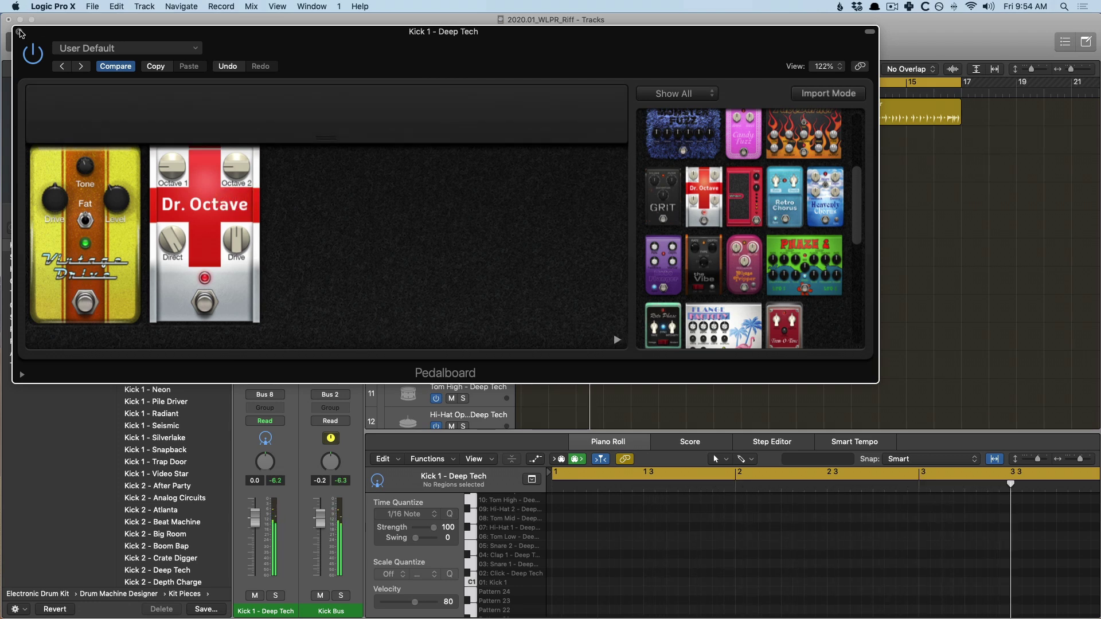
Step: Hide the editor, start playback, and review Kick 1's pedalboard
click(20, 32)
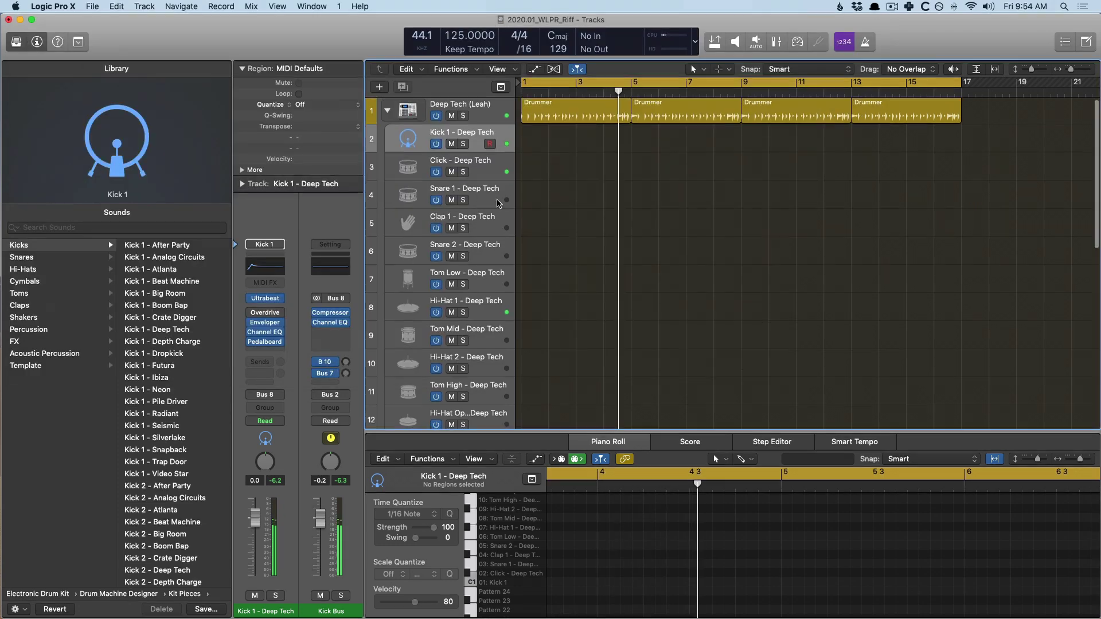
key(e)
scroll(561, 255, down, 3)
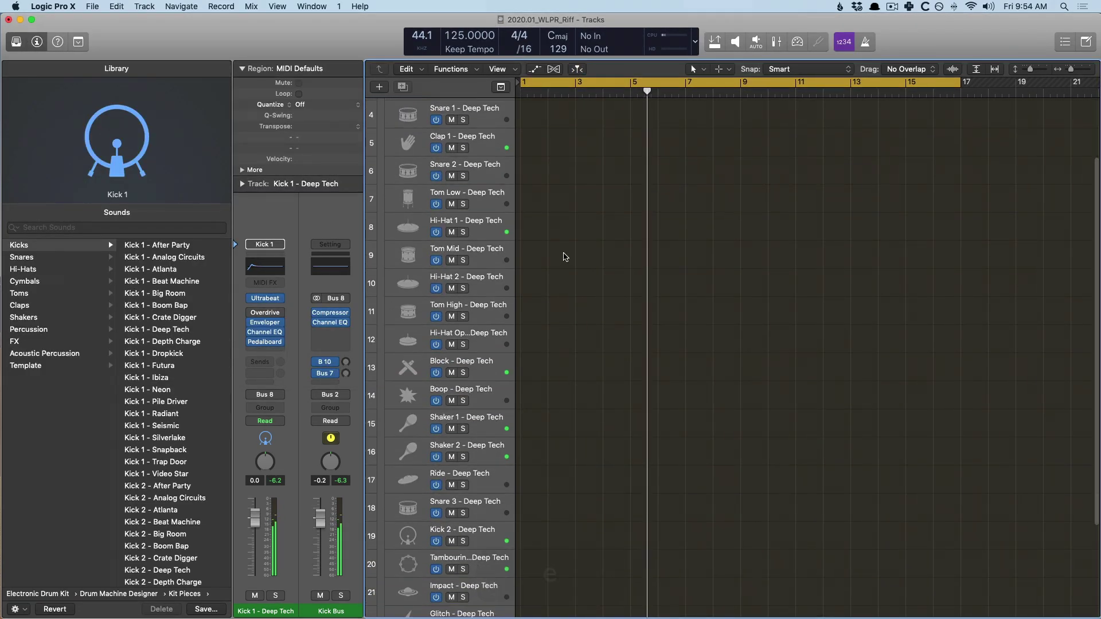
key(space)
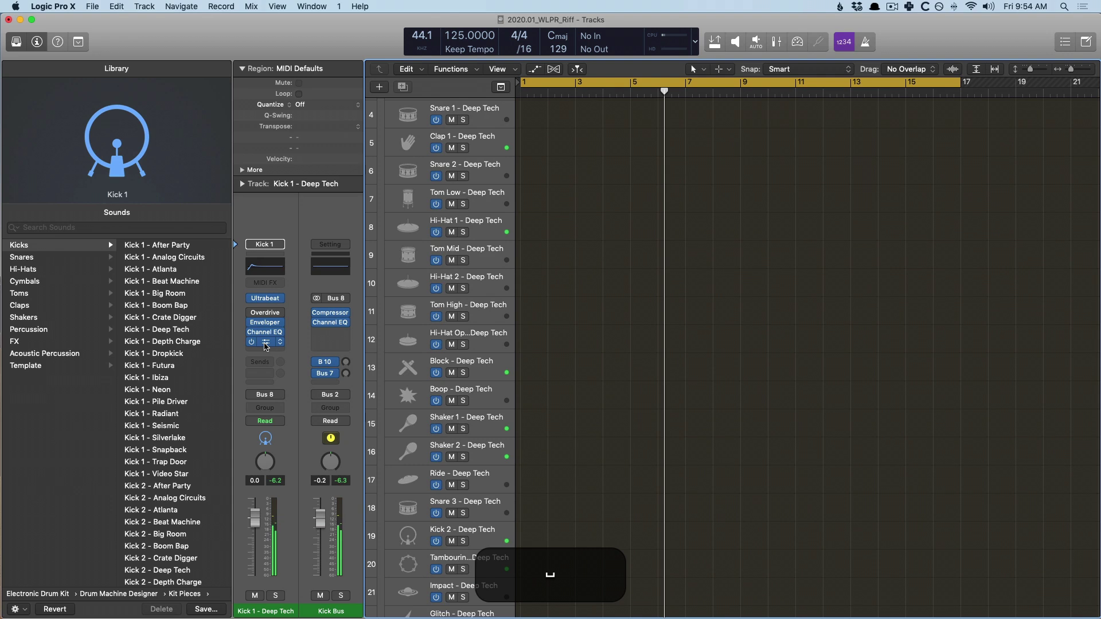
click(266, 343)
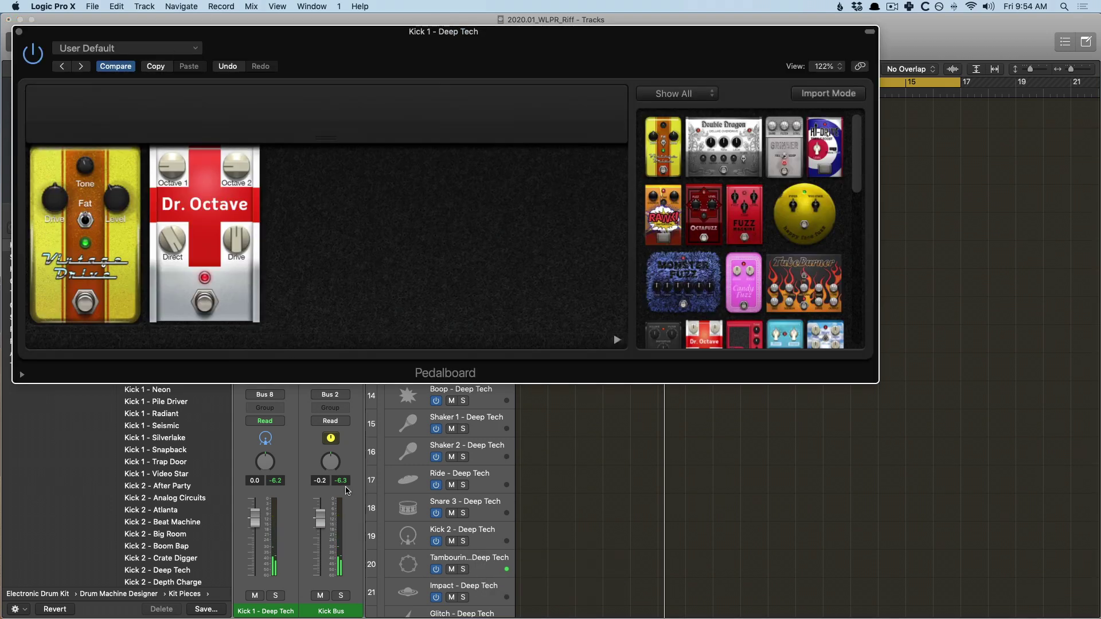
key(v)
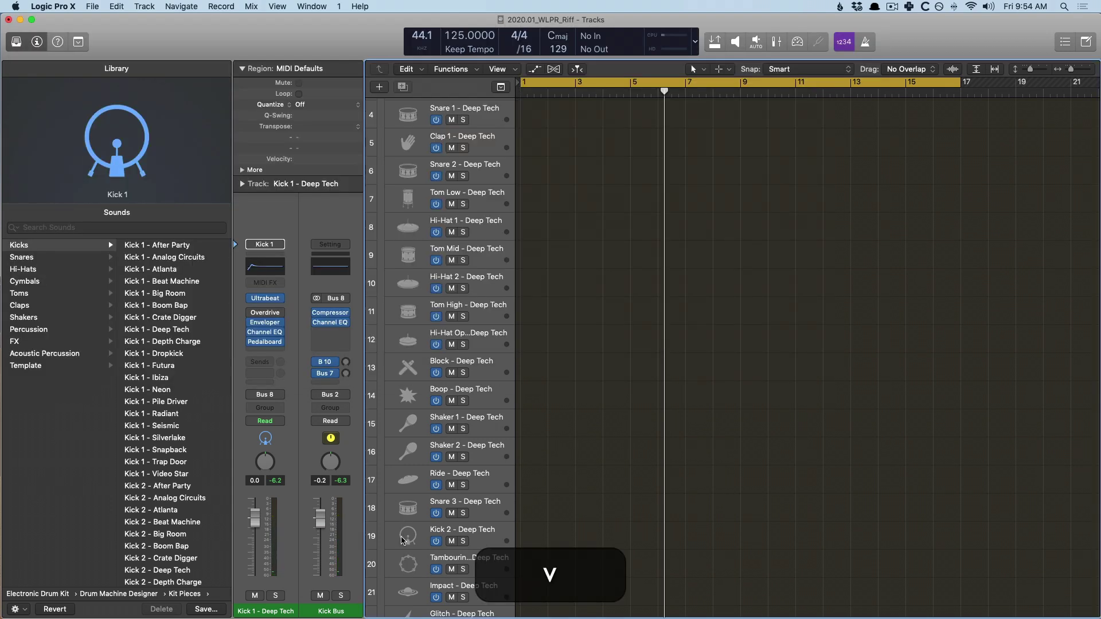
Step: Insert a stereo Pedalboard on Kick 2 and shrink all track heights
click(403, 539)
click(264, 350)
mouse_move(267, 375)
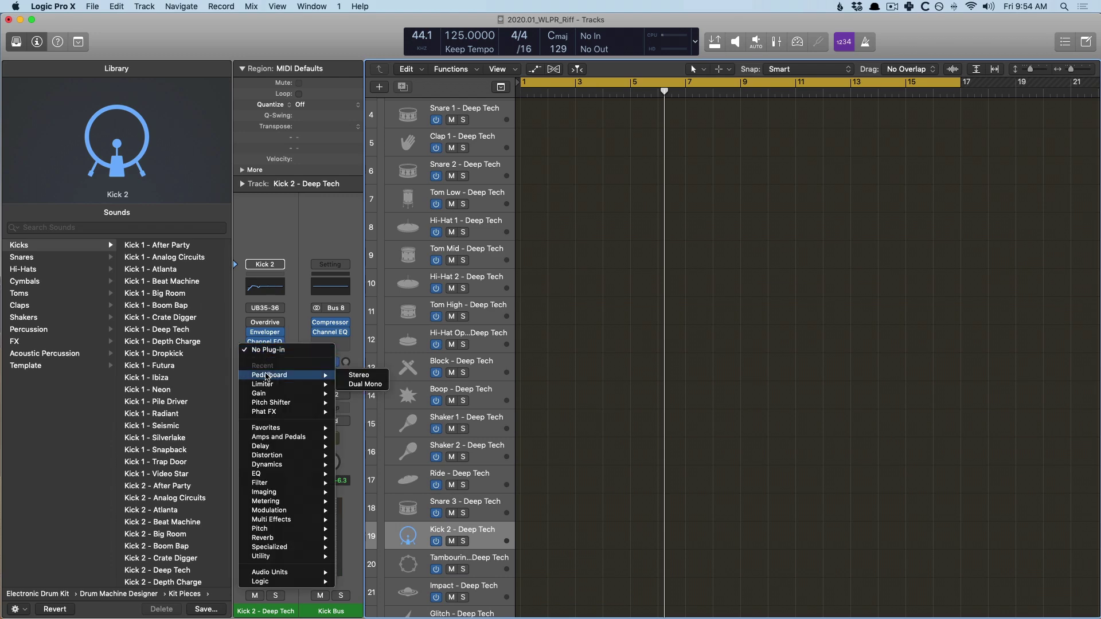
click(359, 375)
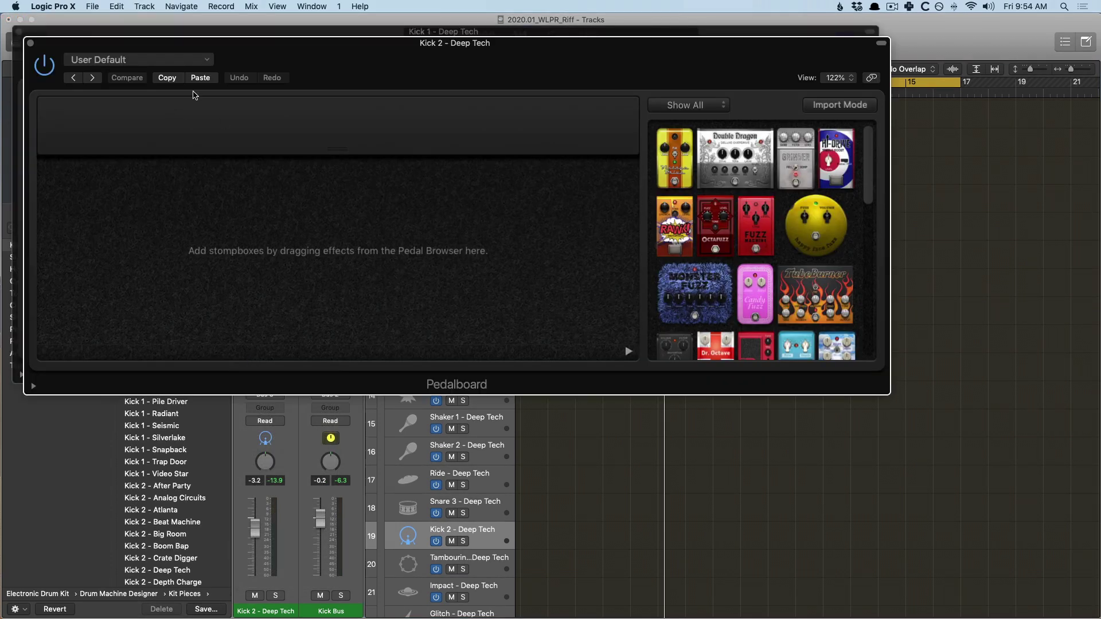
key(v)
scroll(544, 212, up, 10)
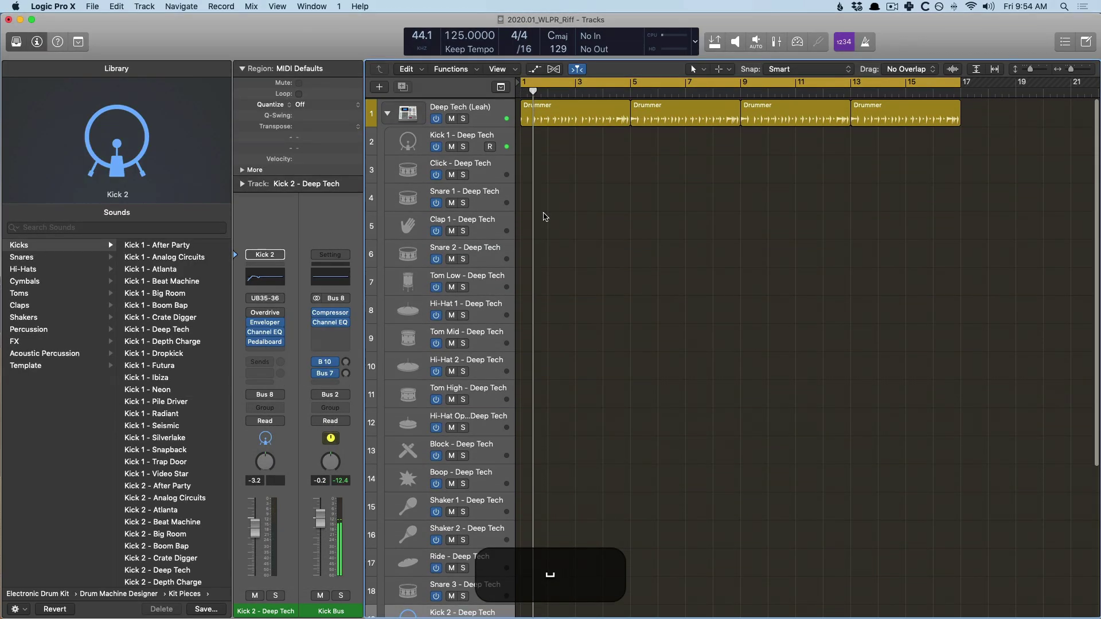
key(super+Up)
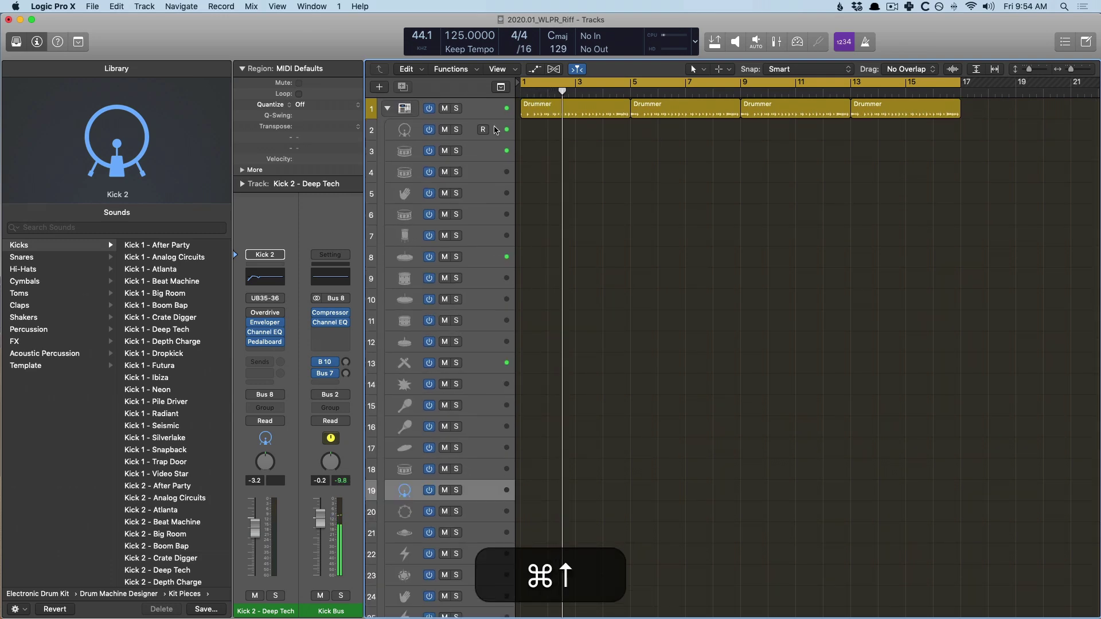
Step: Match Kick 2's pedals to Kick 1's pedalboard and bypass Kick 2's Vintage Drive
click(491, 129)
key(a)
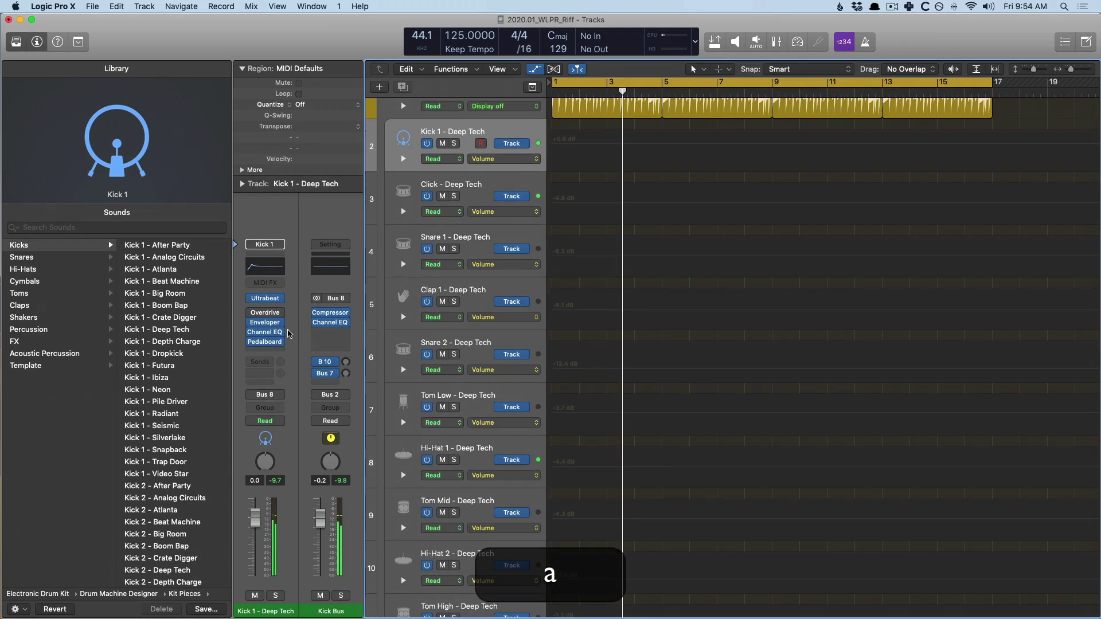
click(265, 342)
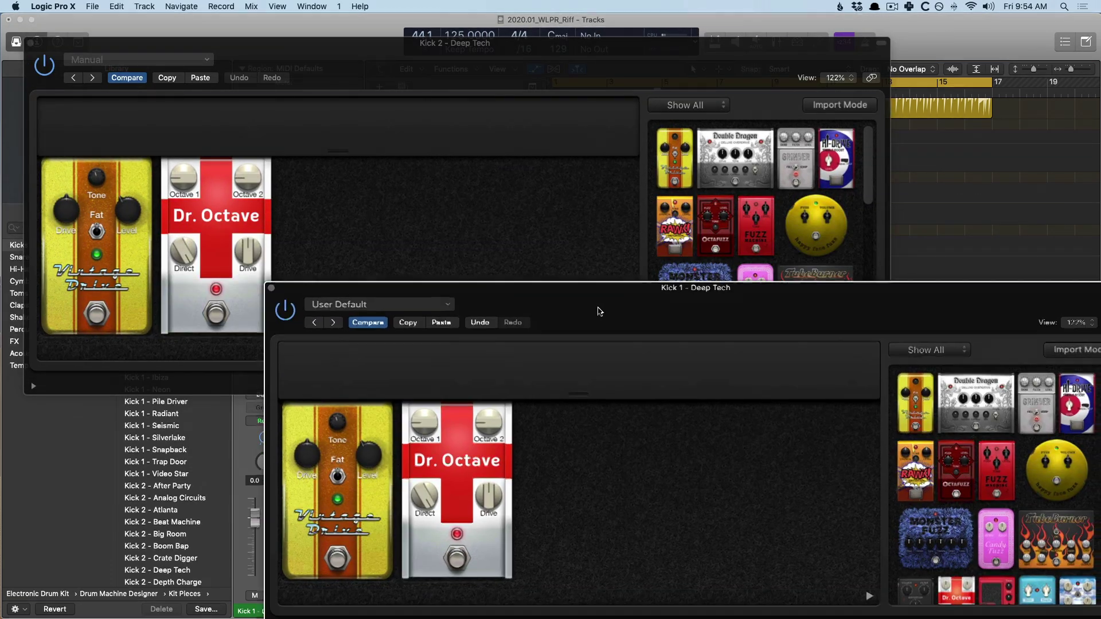
drag(599, 311, 563, 266)
click(235, 243)
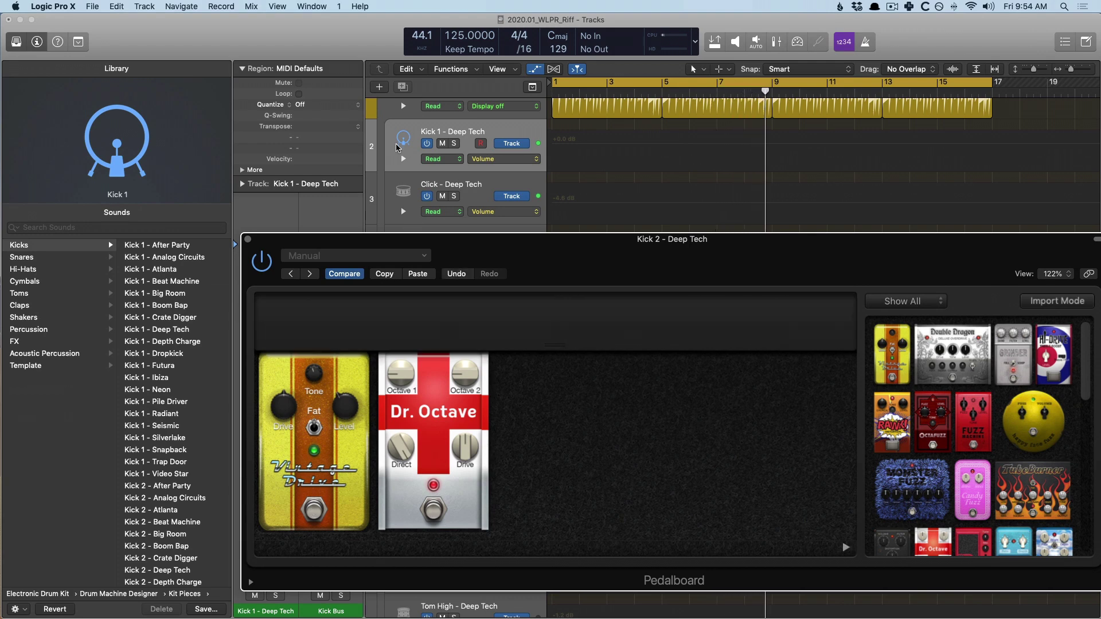
click(312, 512)
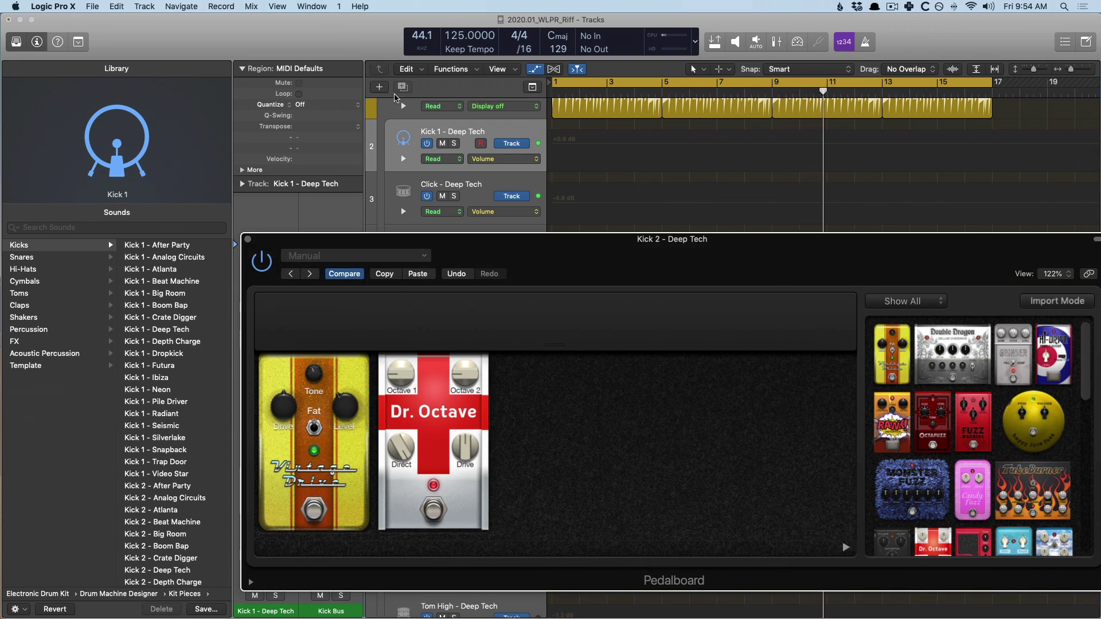
Step: Automate Kick 1's Pedal State to switch from Active to Bypassed at bar 9
click(503, 158)
mouse_move(571, 275)
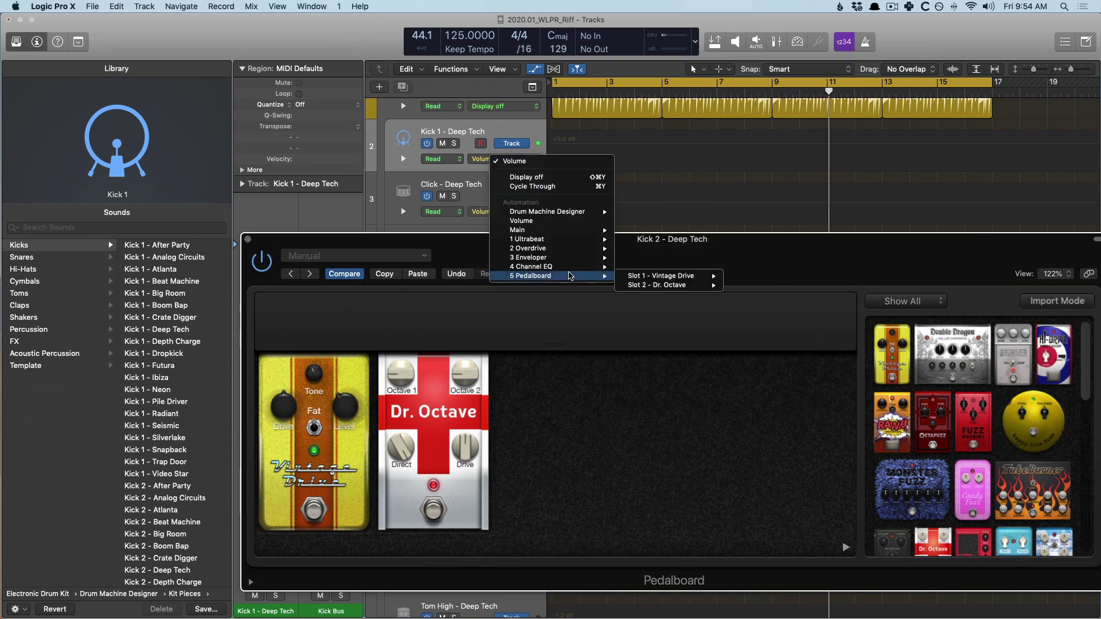
mouse_move(714, 279)
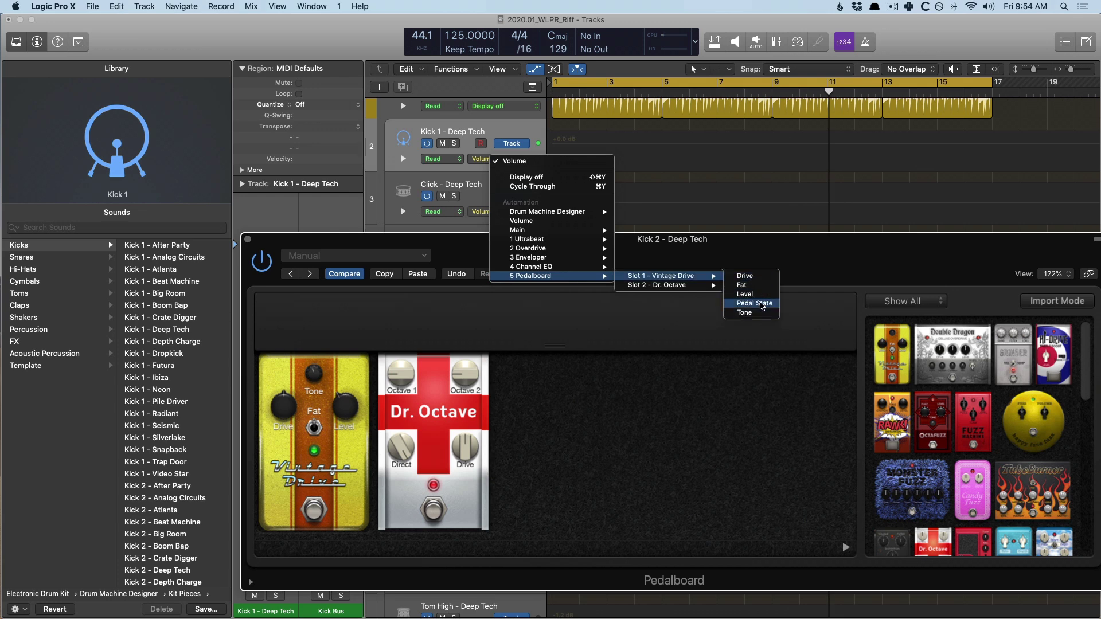
click(762, 306)
click(772, 133)
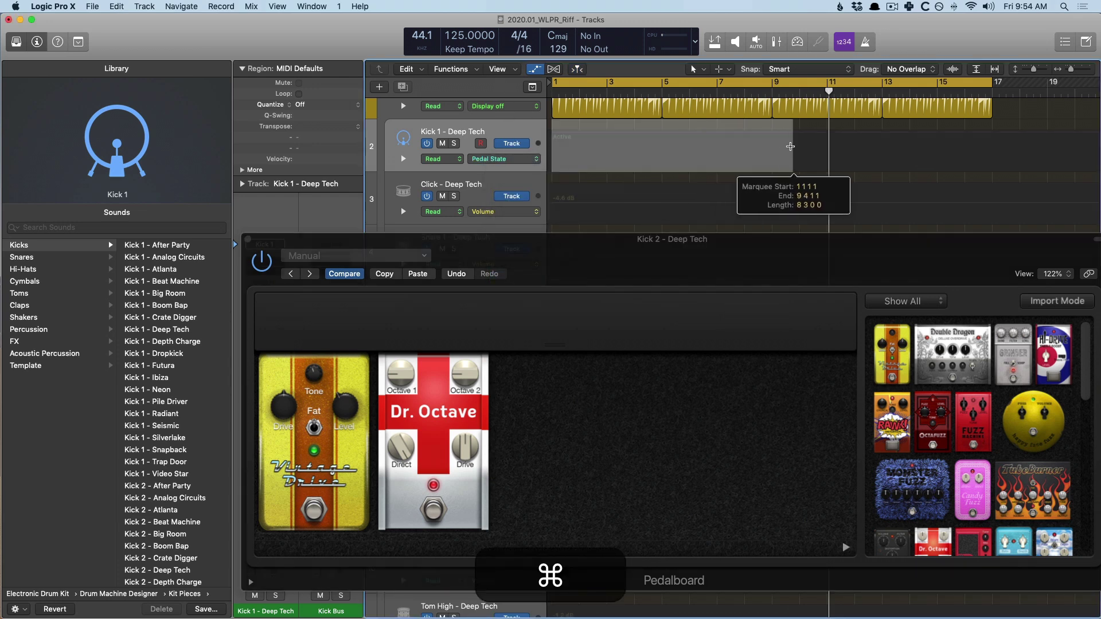
drag(808, 135, 806, 170)
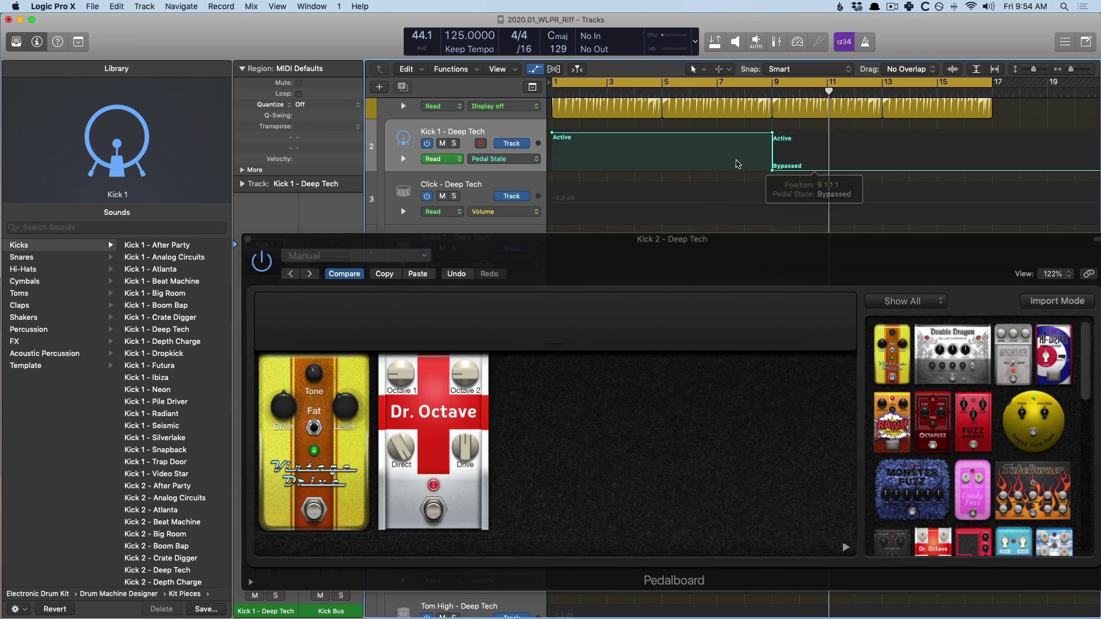
key(space)
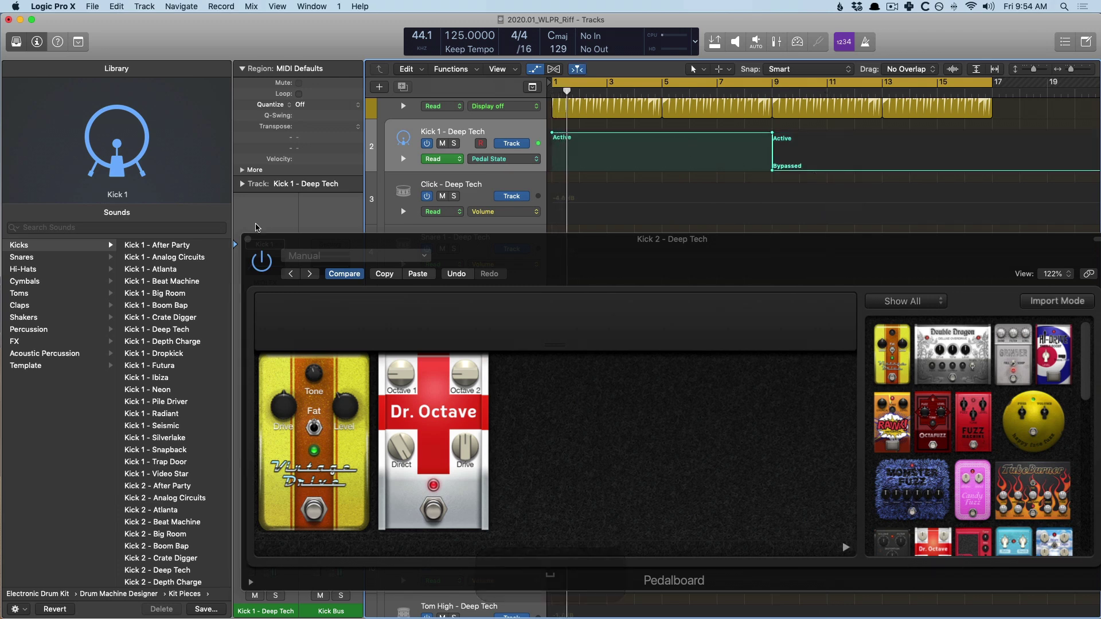
key(super+w)
Step: Give Kick 2 Pedal State automation, active through bars 1–8 and bypassed from about bar 9
scroll(820, 285, down, 5)
scroll(819, 285, down, 5)
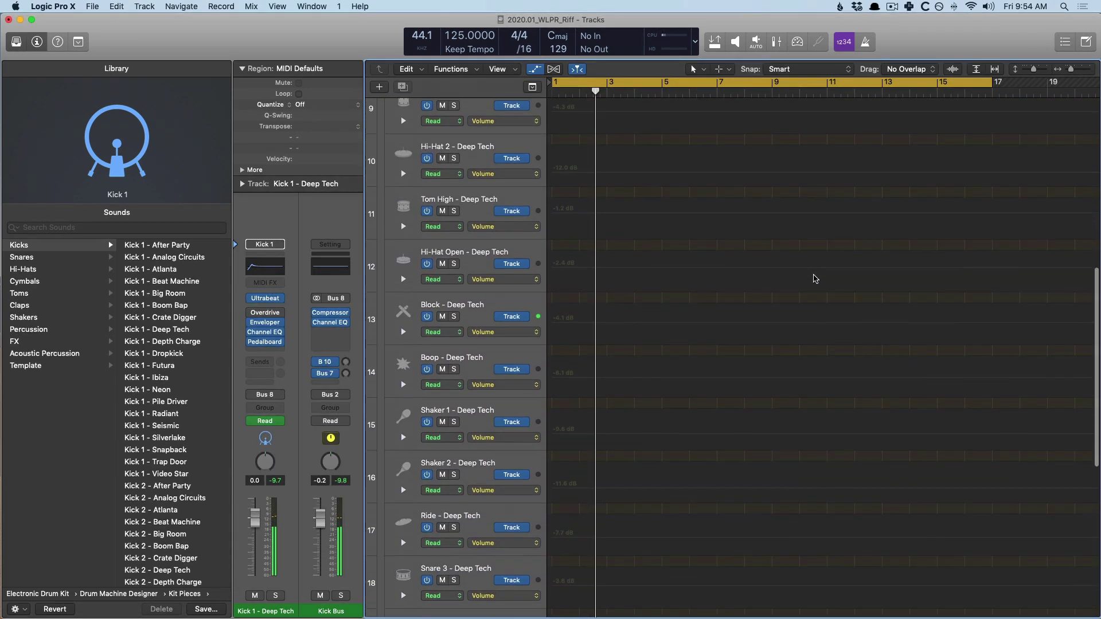
click(409, 558)
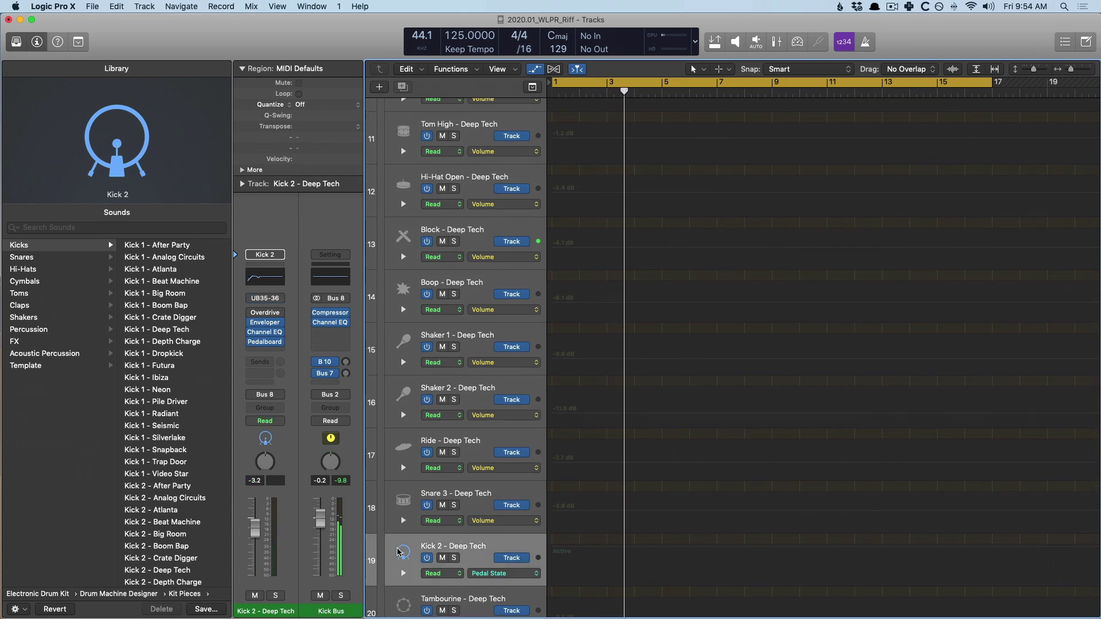
click(259, 342)
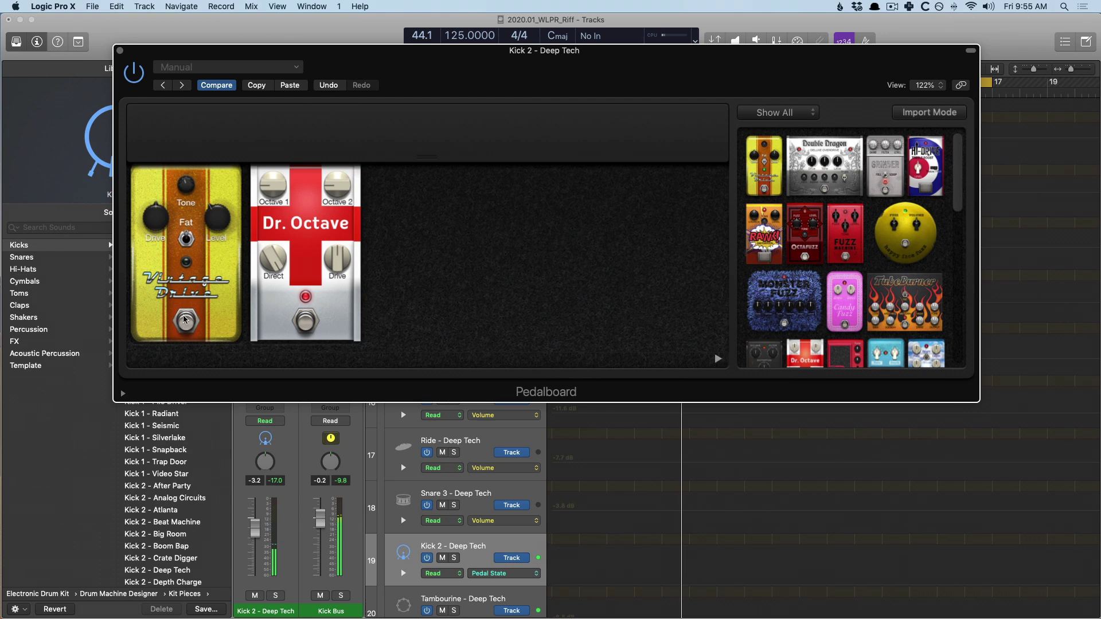
key(super)
drag(553, 568, 746, 567)
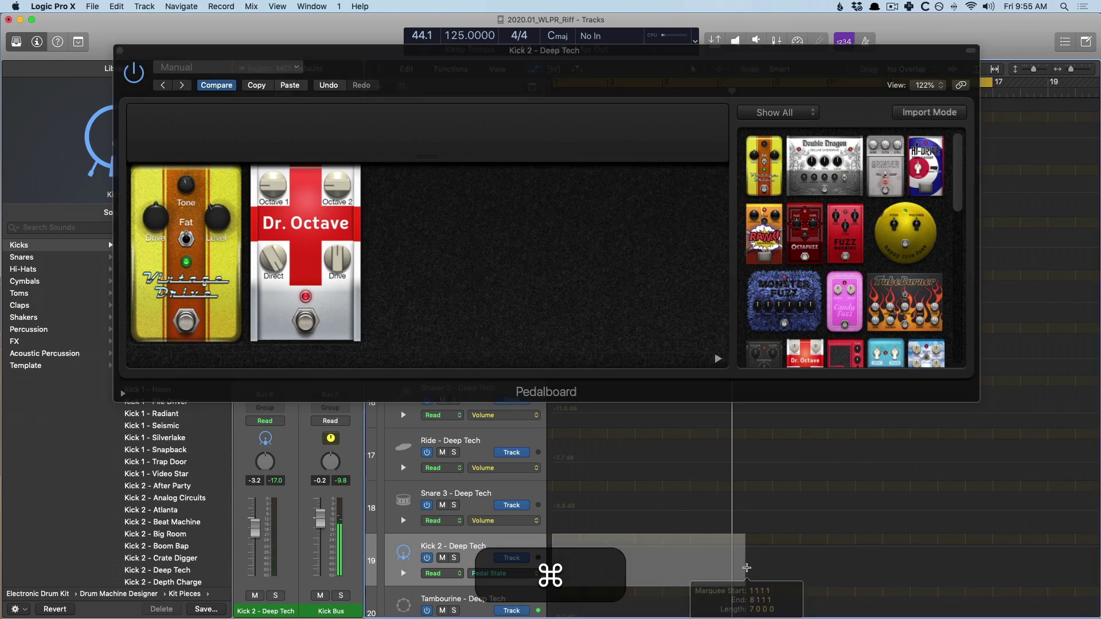
click(709, 560)
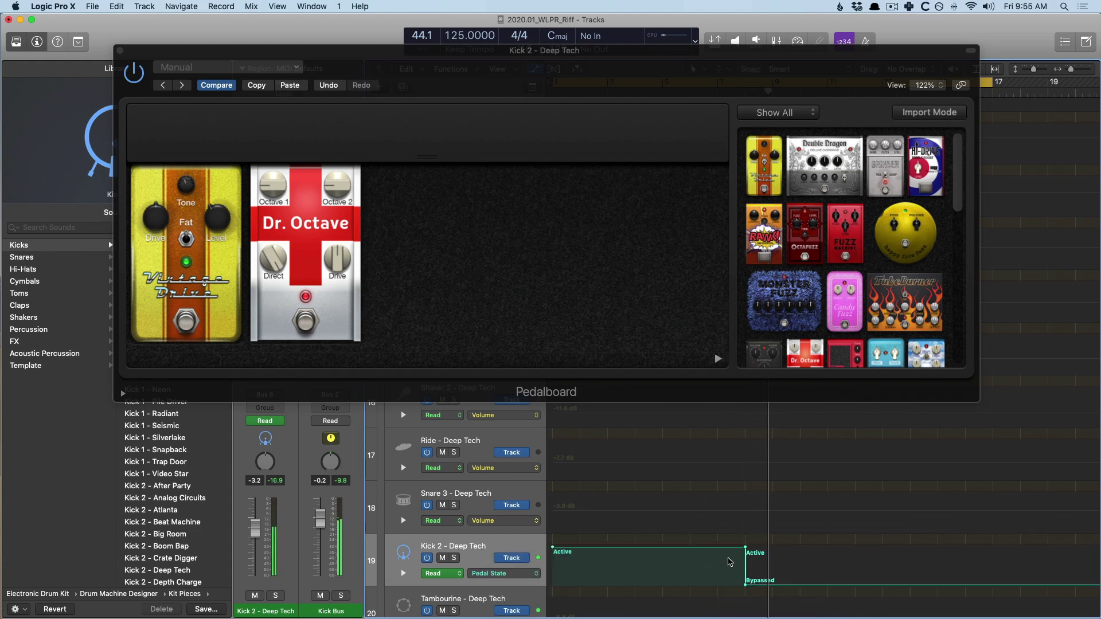
drag(744, 565, 773, 565)
click(120, 51)
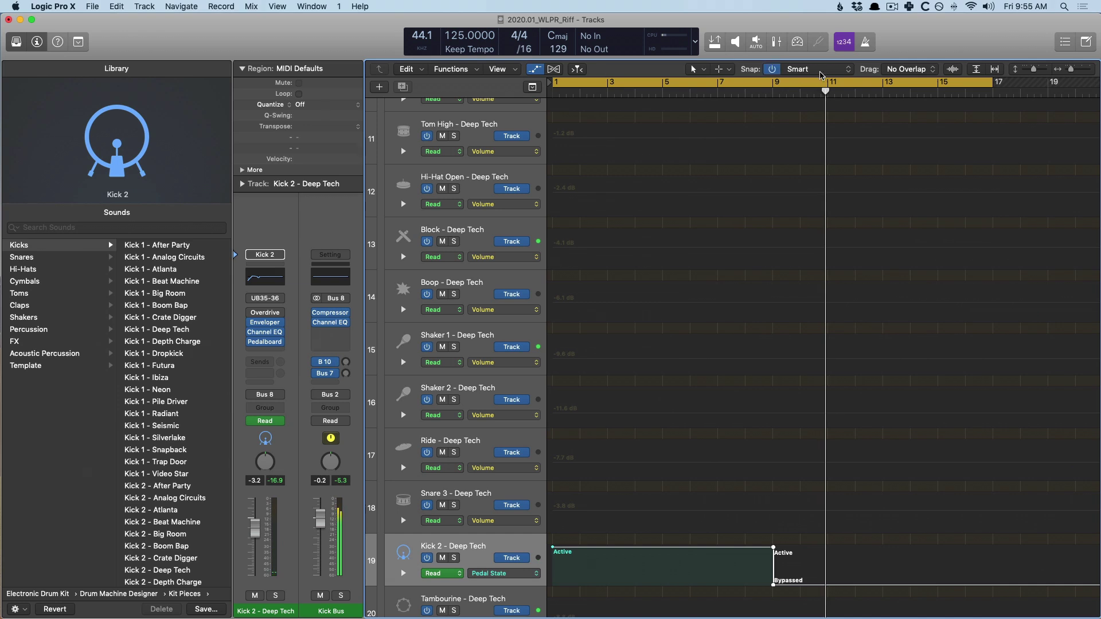
Step: Leave the snapping options unchanged, stop playback, and hide the automation lanes
click(808, 68)
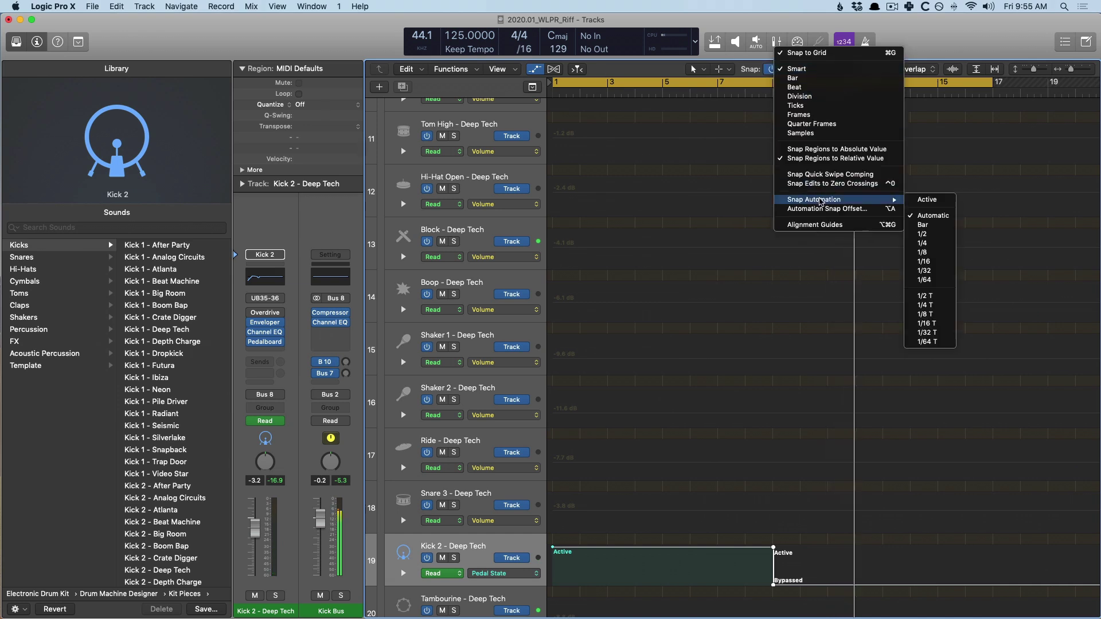
mouse_move(895, 202)
click(862, 246)
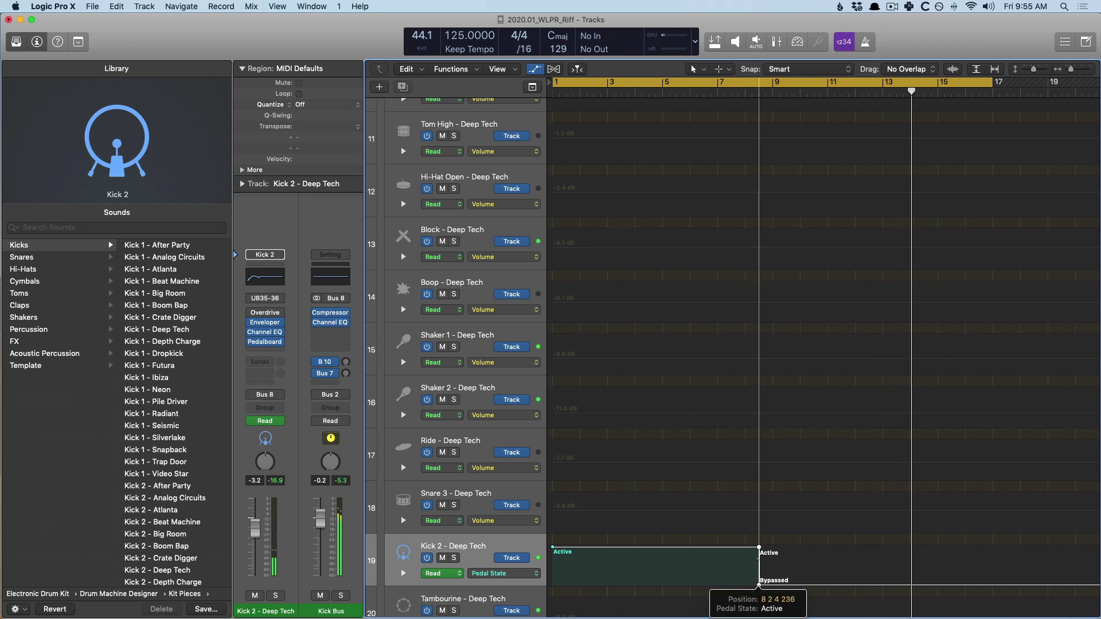
key(space)
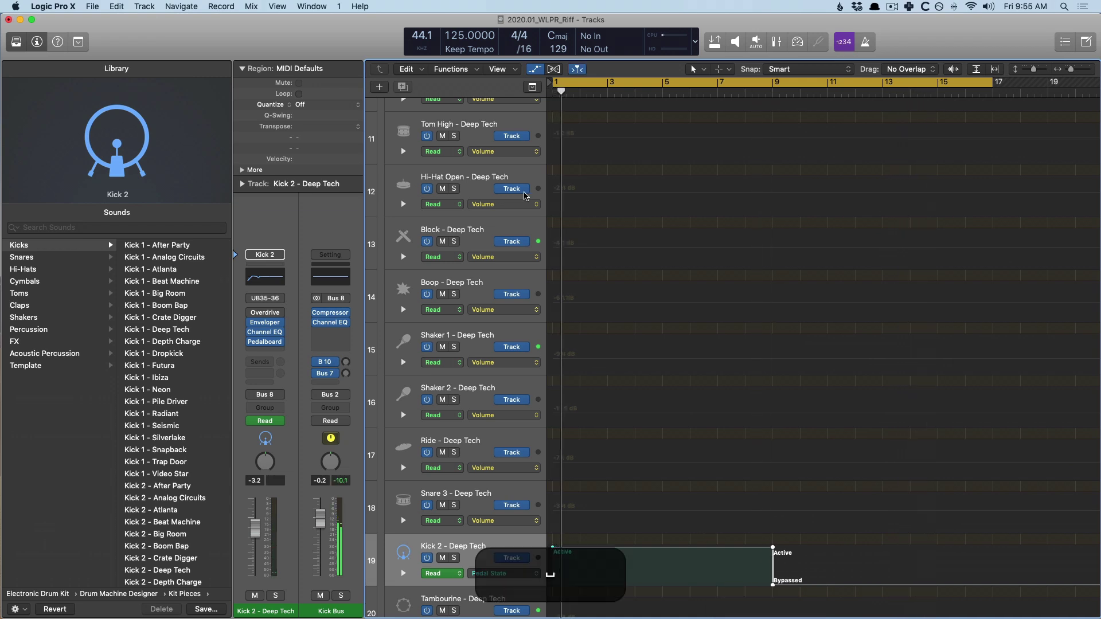
key(super+a)
Step: Zoom in on tracks 10–19 at bars 1–4 and select the Clap 1 track
key(super+Up)
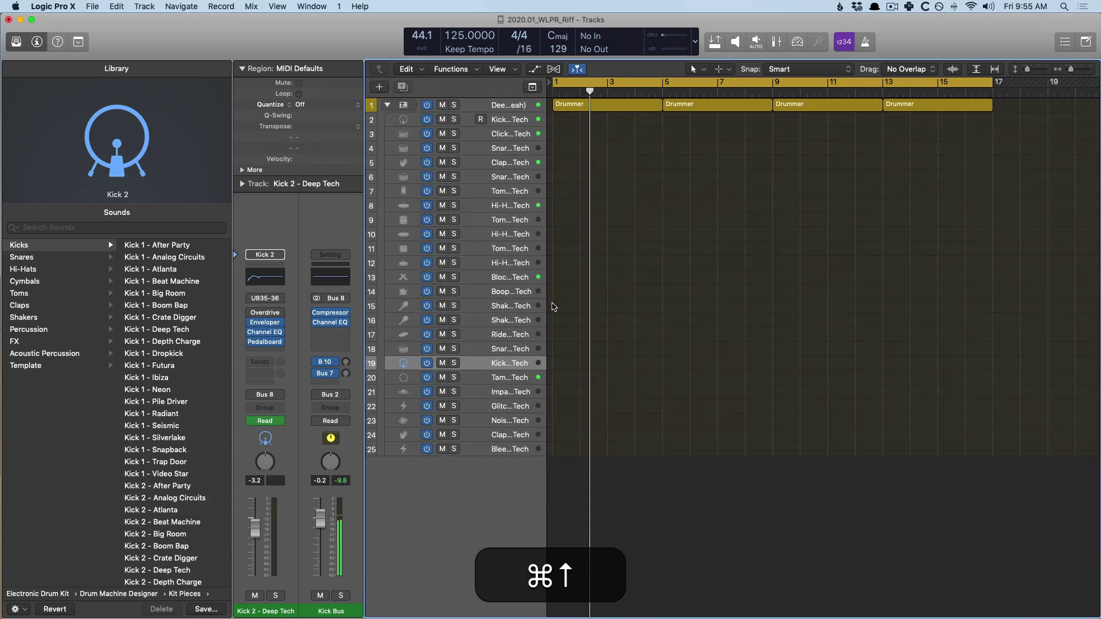
ctrl+alt+drag(552, 304, 644, 343)
scroll(644, 343, down, 4)
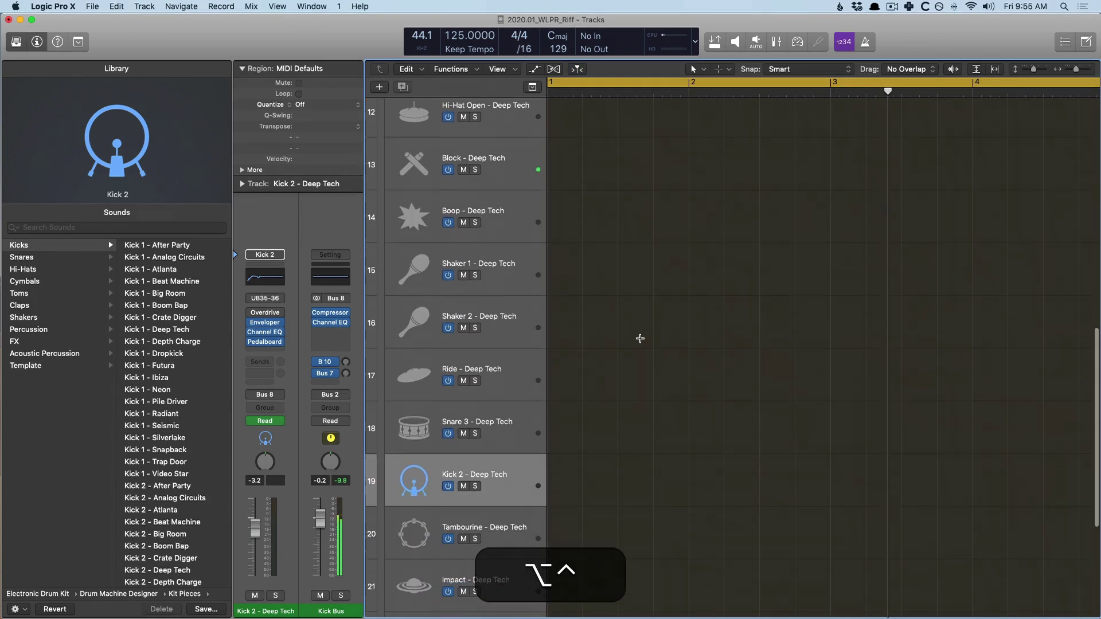
scroll(642, 342, up, 8)
scroll(640, 341, up, 5)
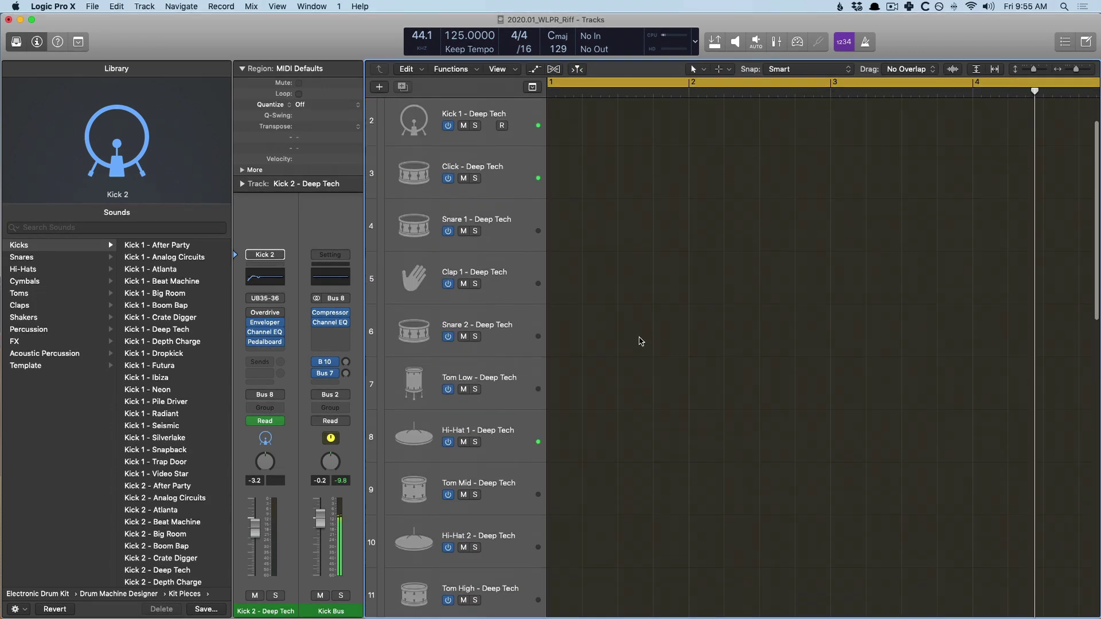
click(493, 335)
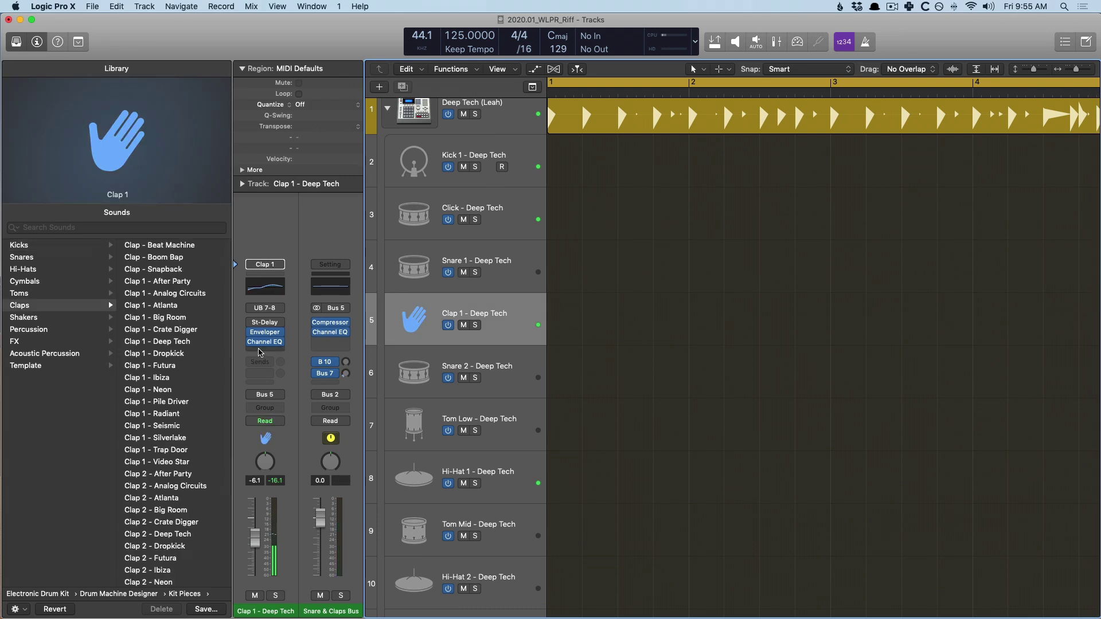
Step: Insert a stereo Sample Delay on Clap 1 with Delay Right at 283 samples
click(259, 350)
mouse_move(277, 471)
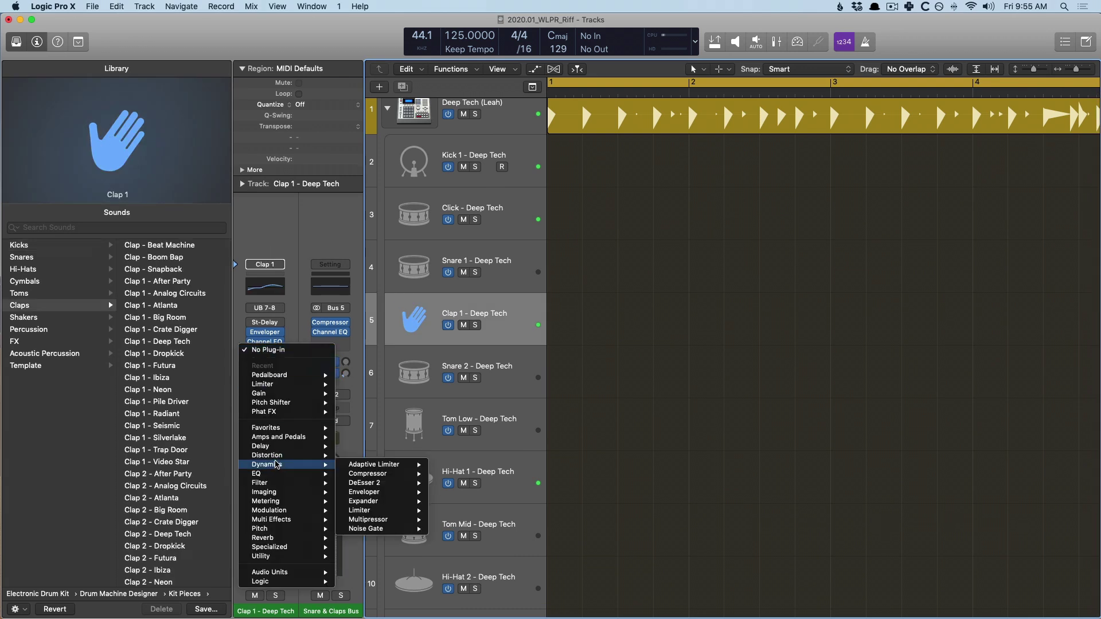
mouse_move(277, 447)
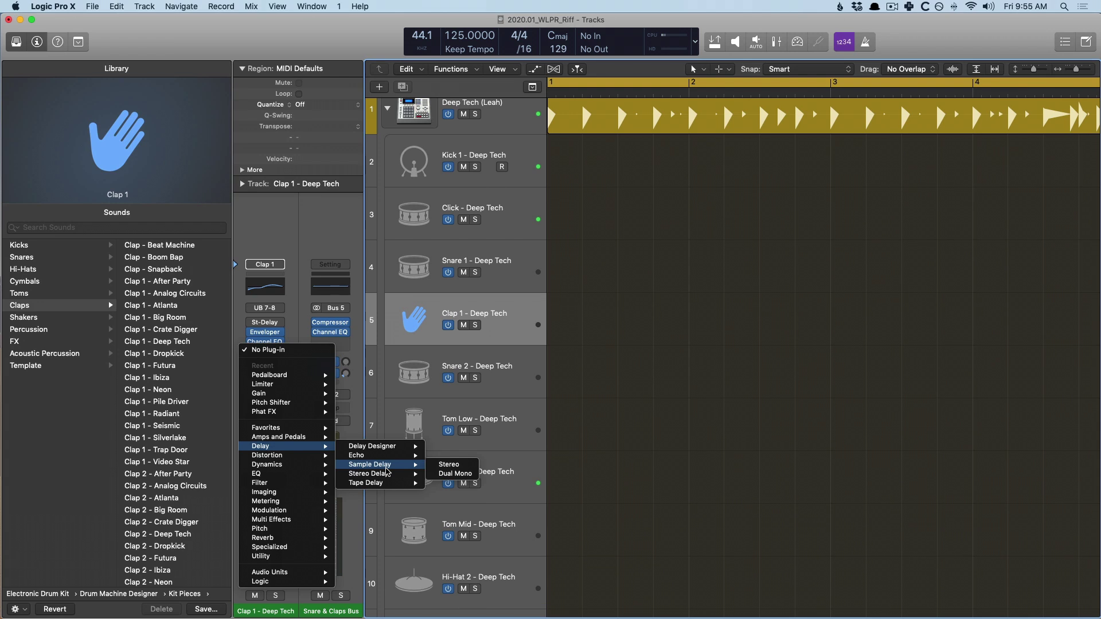
click(379, 467)
drag(269, 40, 494, 216)
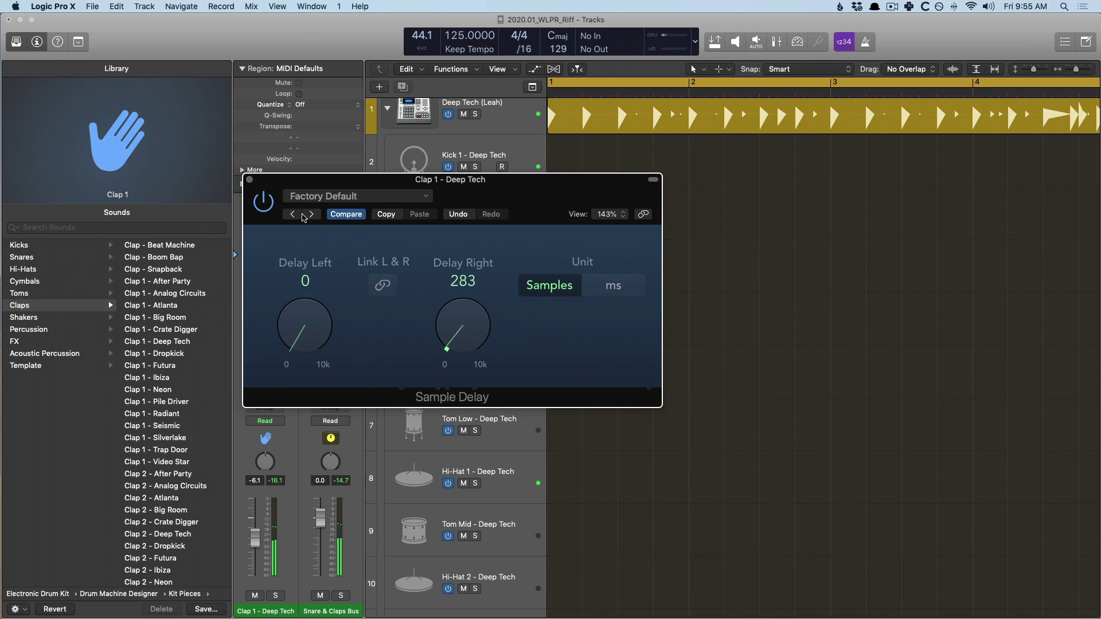
click(248, 180)
scroll(635, 338, down, 2)
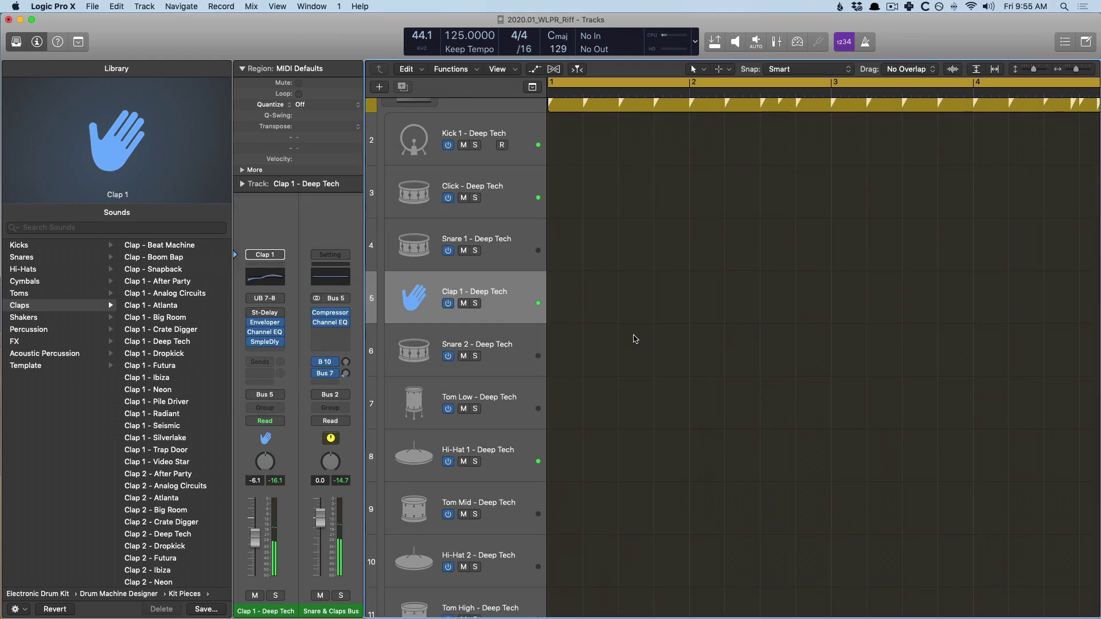
Step: Add a send from Shaker 1 to the Bus 10 Delay aux
scroll(631, 334, down, 10)
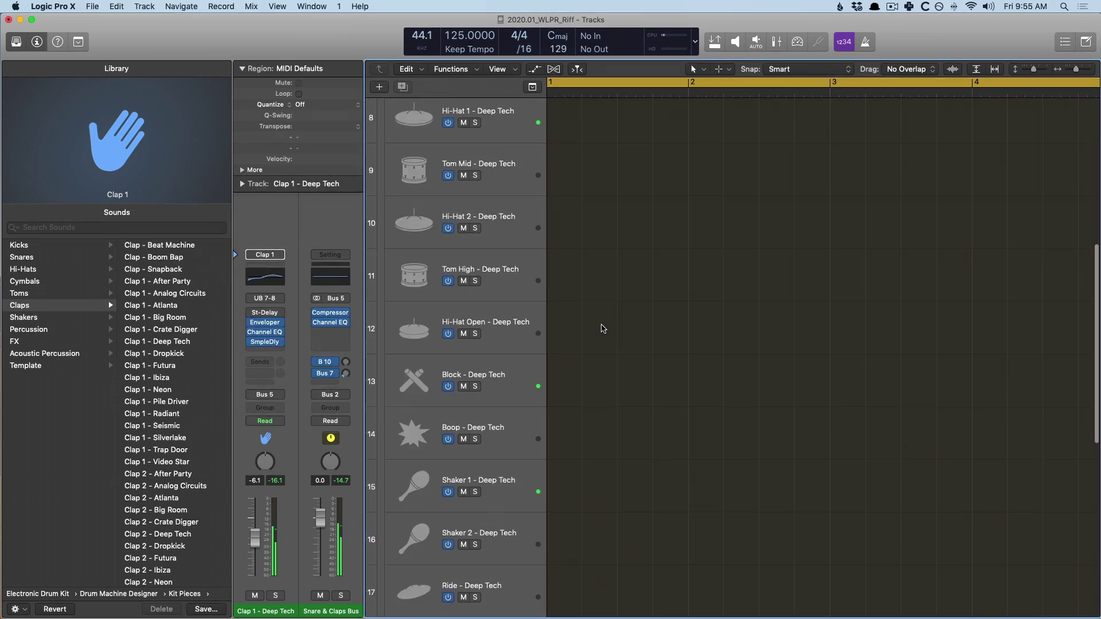
click(511, 404)
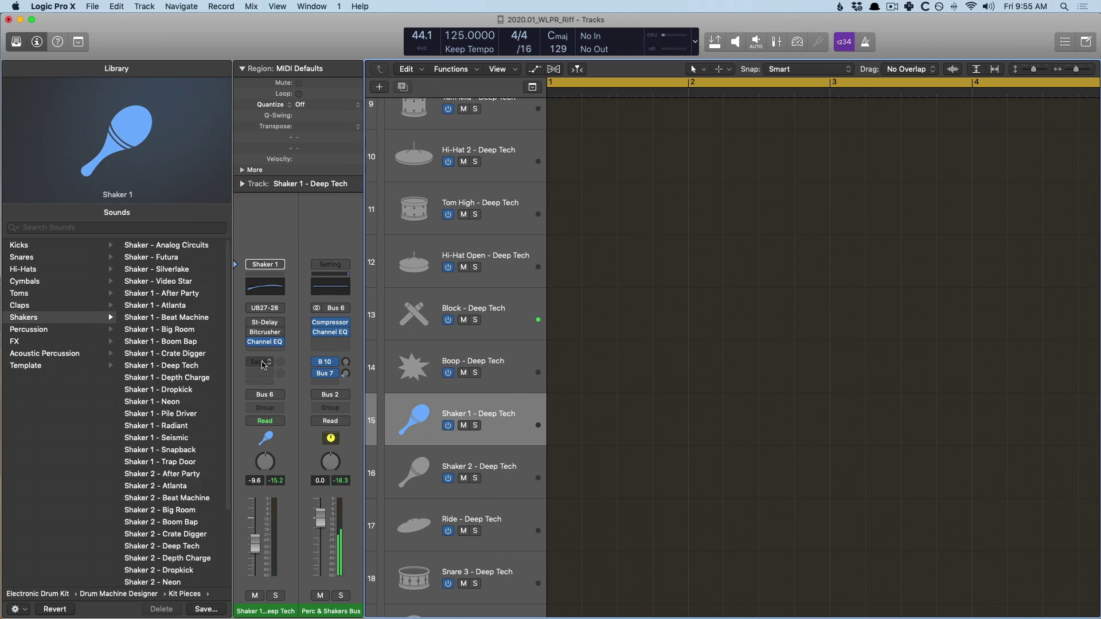
click(263, 365)
mouse_move(298, 381)
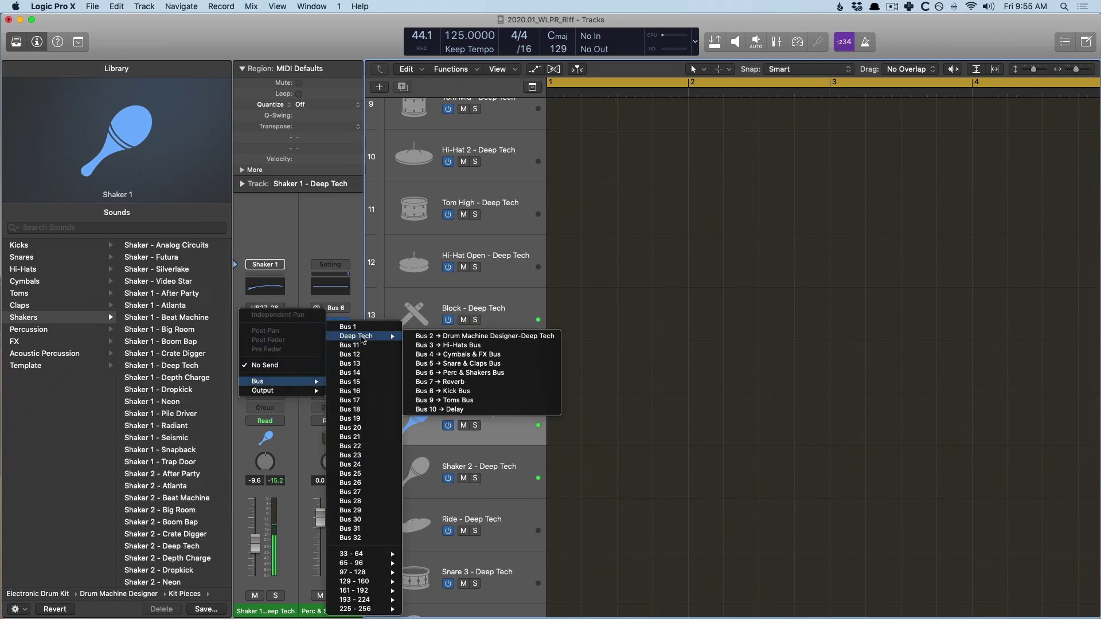
click(435, 408)
Step: Zoom out and cycle the last three drummer regions over bars 9–17, then play
key(super+Left)
key(super+Left)
key(super+Left)
key(super+Up)
key(super+Up)
key(super+Up)
key(super+Up)
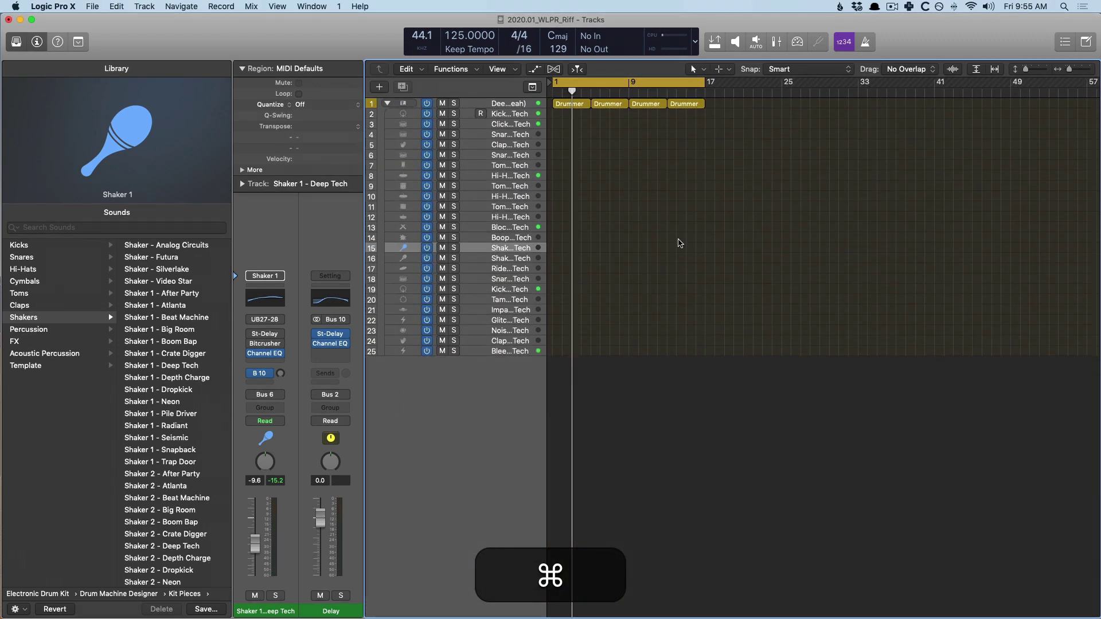
click(606, 103)
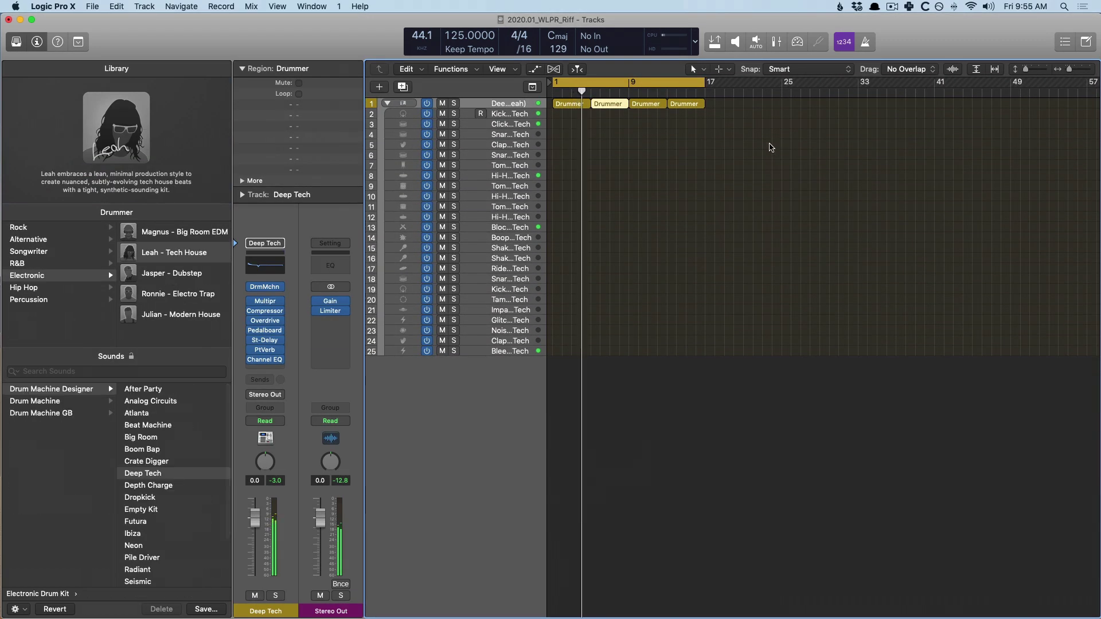
drag(703, 124, 634, 101)
key(super+u)
key(space)
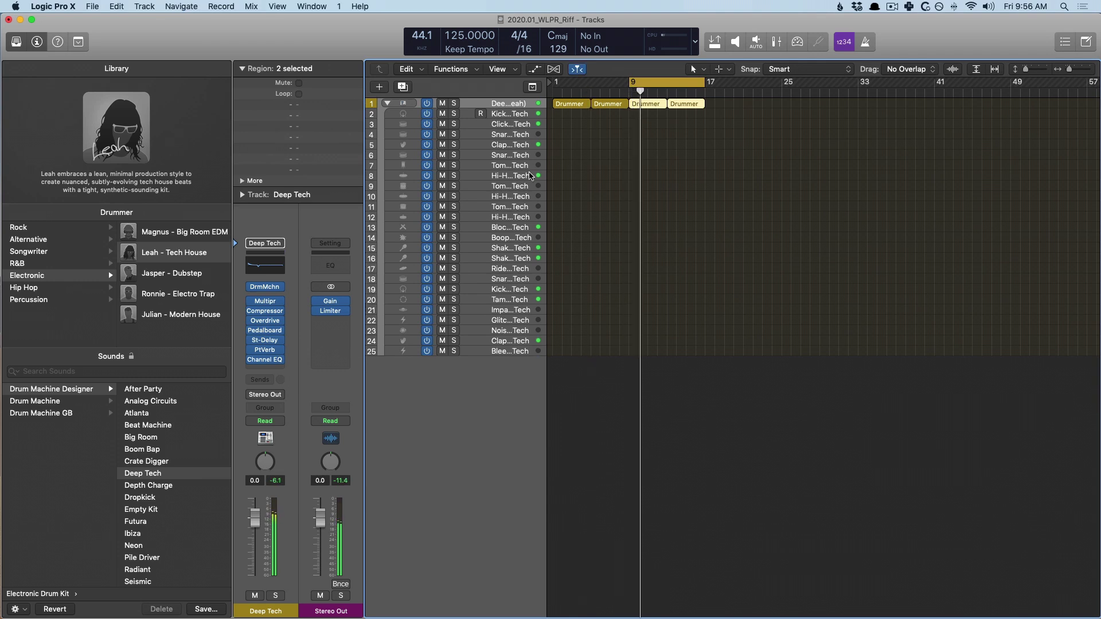
Step: Lower Shaker 1's delay send level to about -20 dB
click(518, 136)
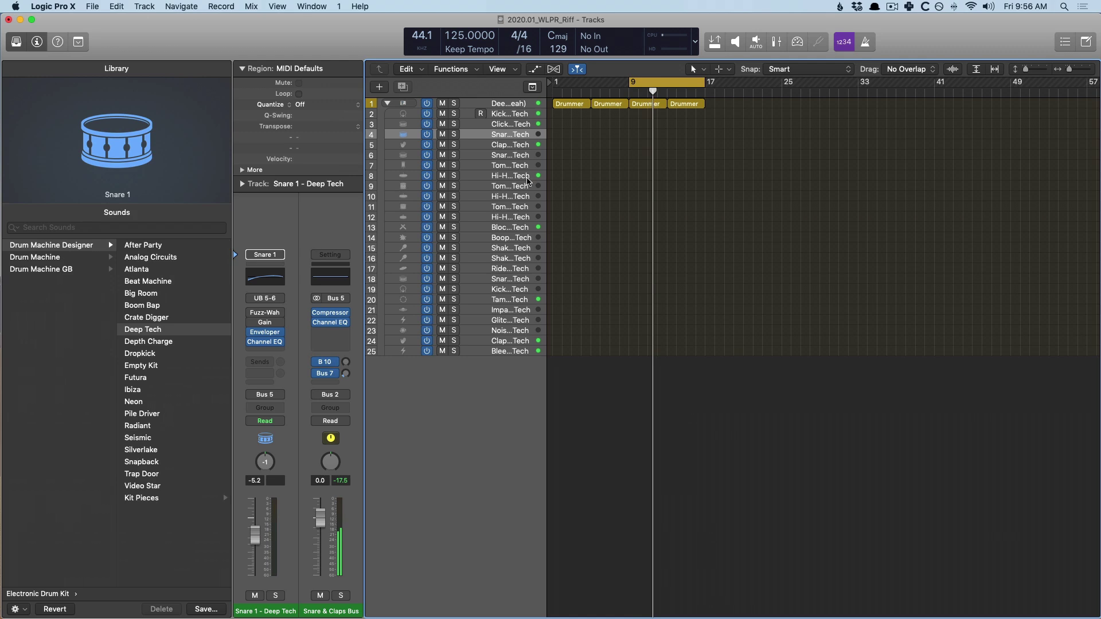
click(516, 248)
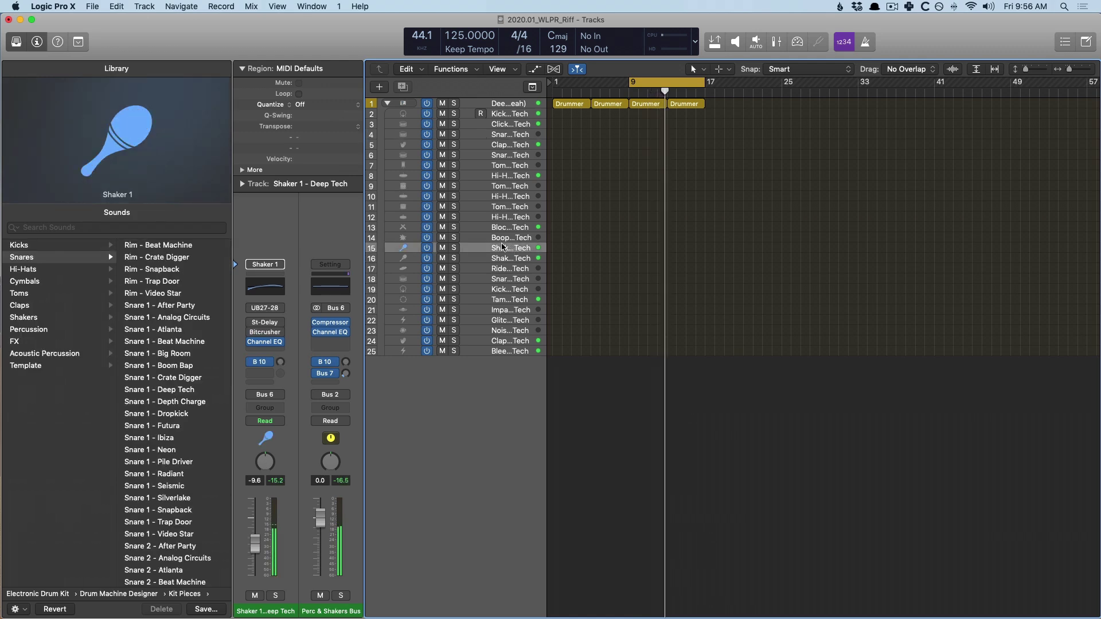
alt+click(280, 362)
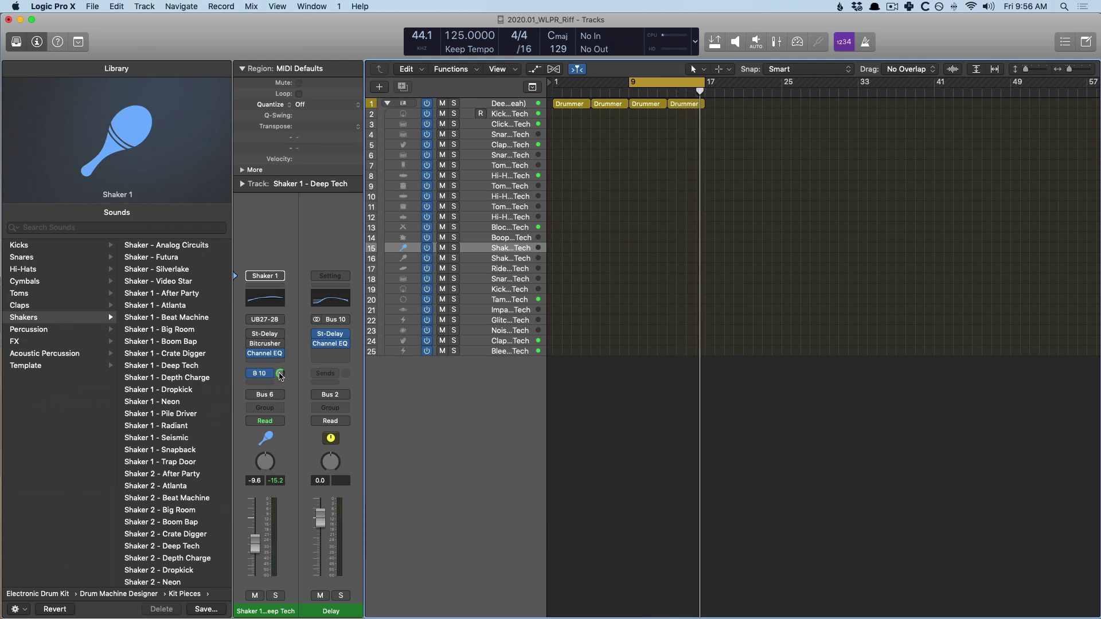
drag(281, 375, 281, 385)
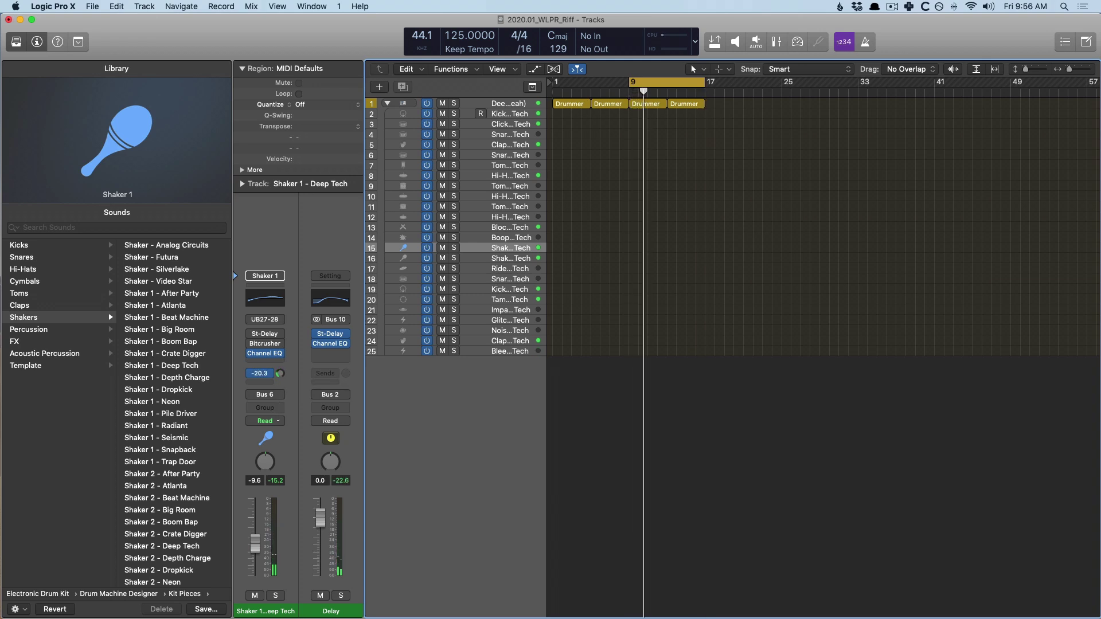
Step: Toggle the cycle off, zoom into bars 15–21 and back out, then re-enable cycle
key(c)
ctrl+alt+drag(676, 98, 757, 199)
ctrl+alt+click(622, 143)
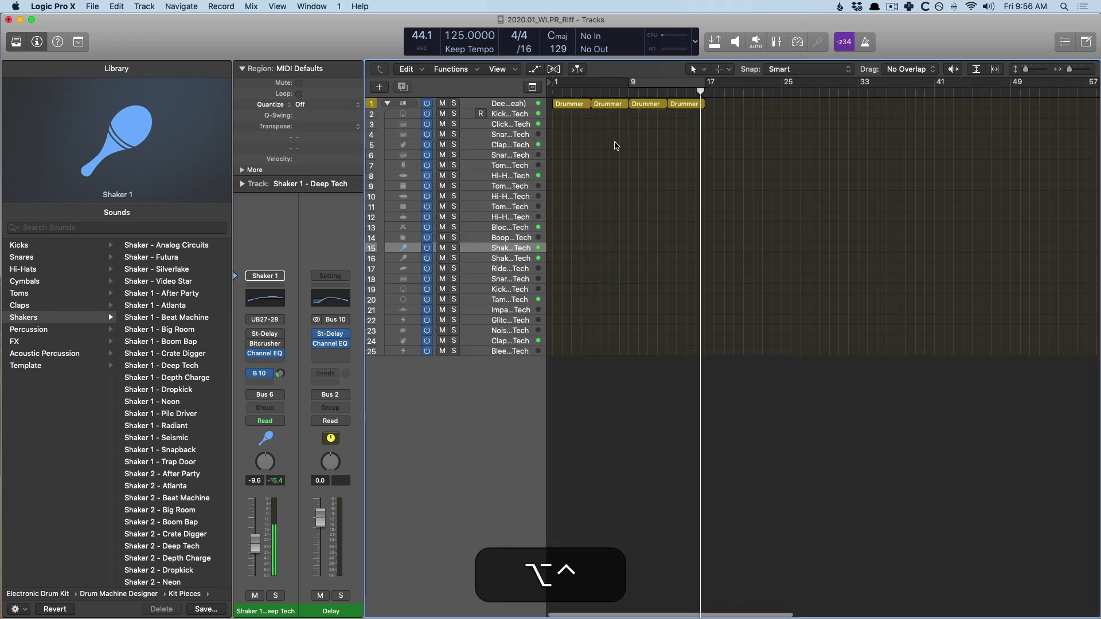
key(c)
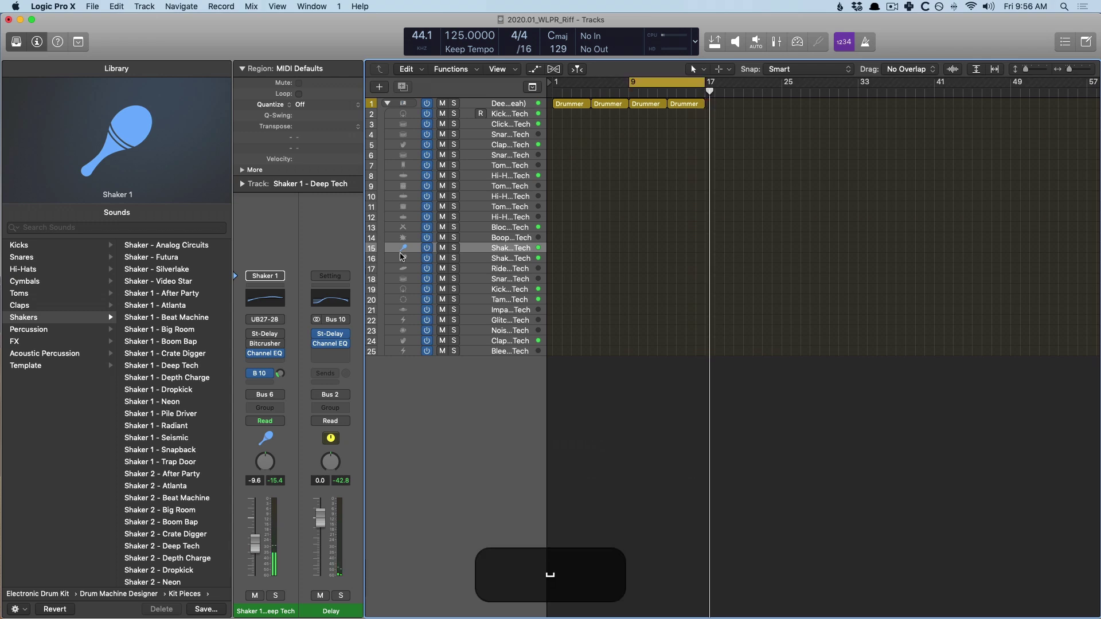
Step: Fold the drum stack and filter the Apple Loops to Synthetic Bass, playing along
click(388, 104)
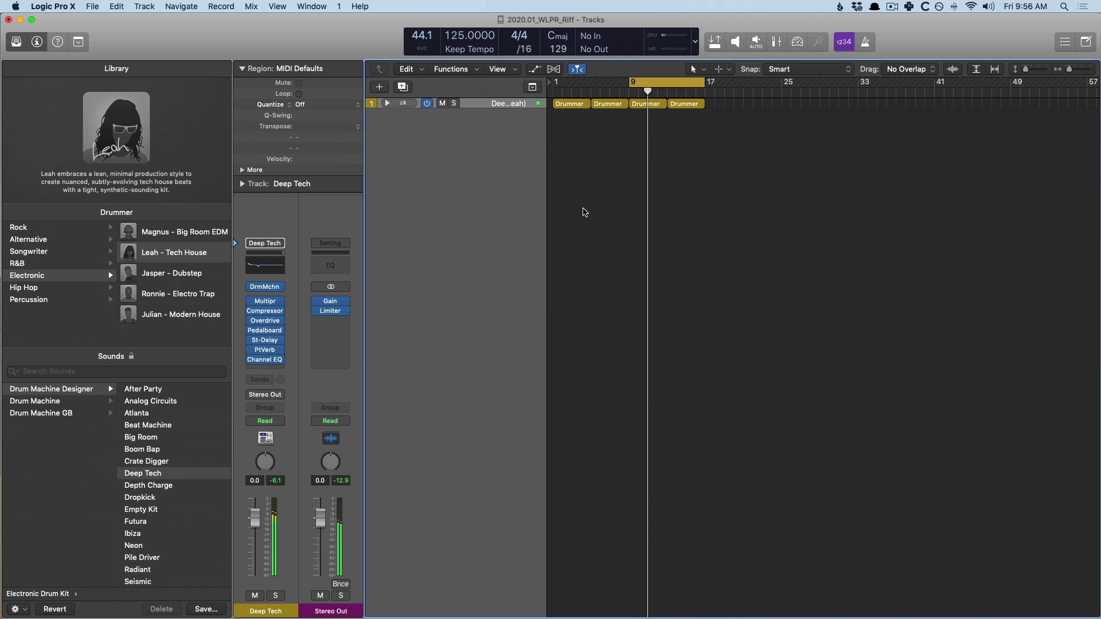
key(space)
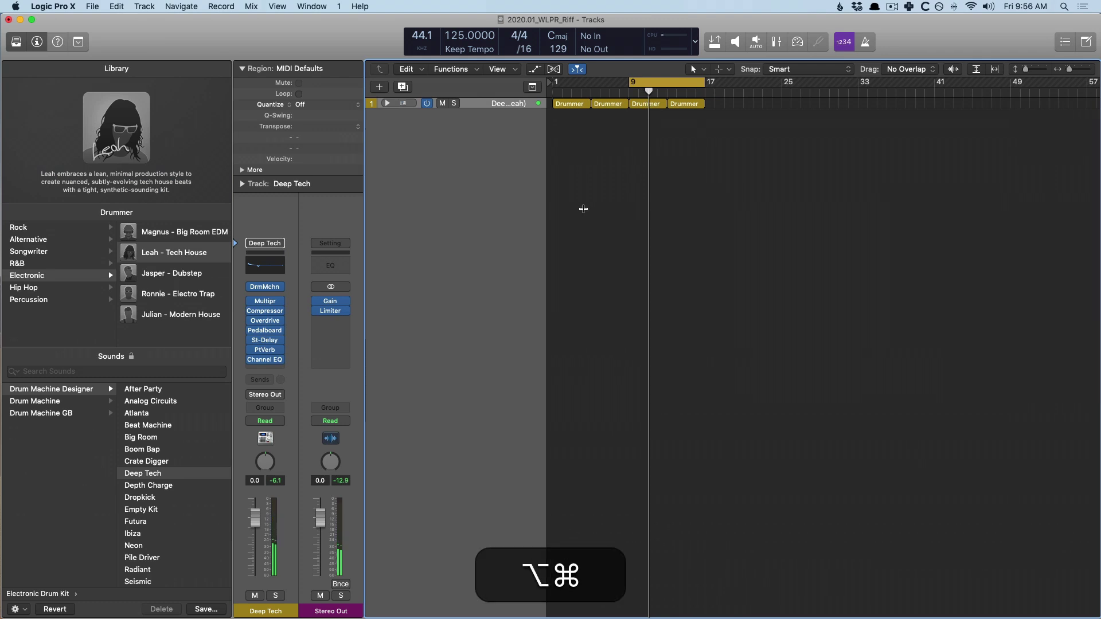
key(alt+super+o)
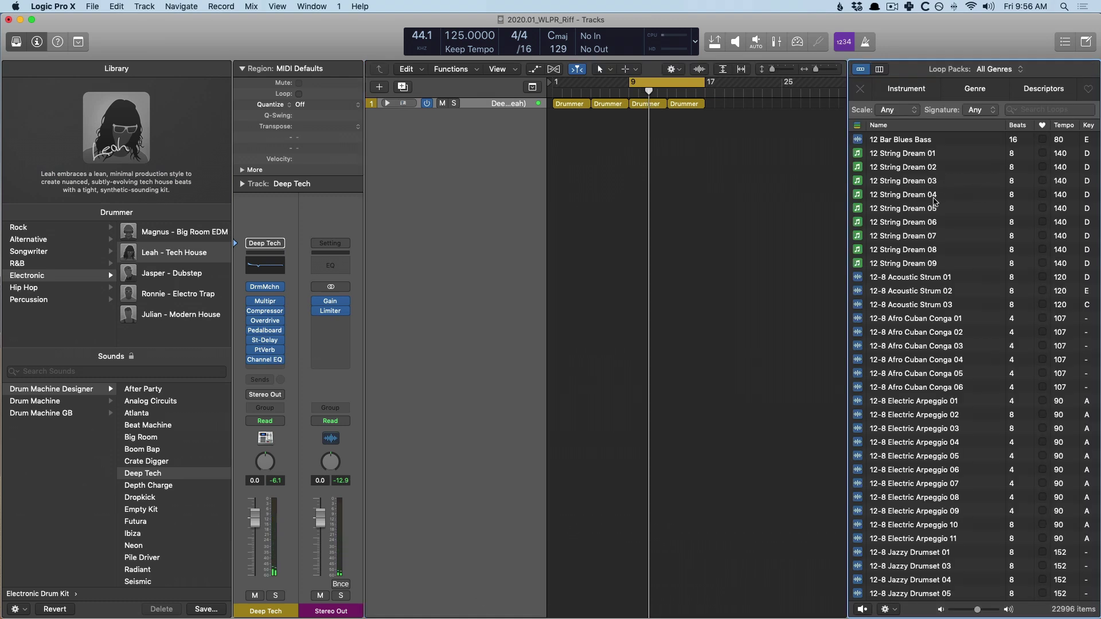
click(913, 93)
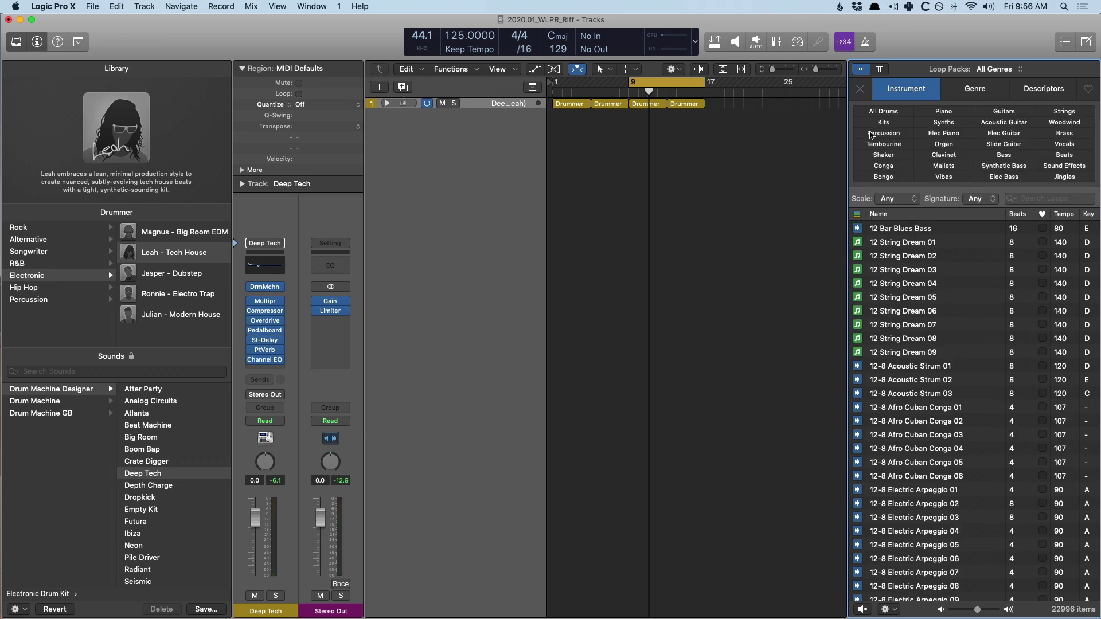
click(991, 166)
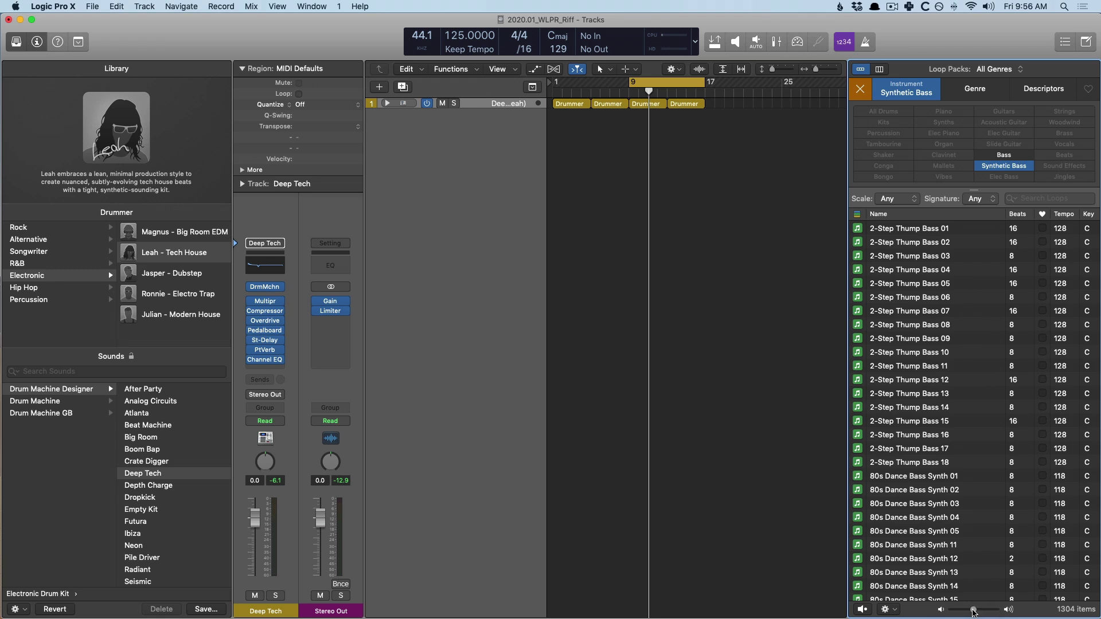
key(space)
Step: Preview Accelerating Gate, Afloat Sub, Aggressive Stance and Afterburner Sub Bass loops, preview volume -6.5 dB
scroll(924, 401, down, 10)
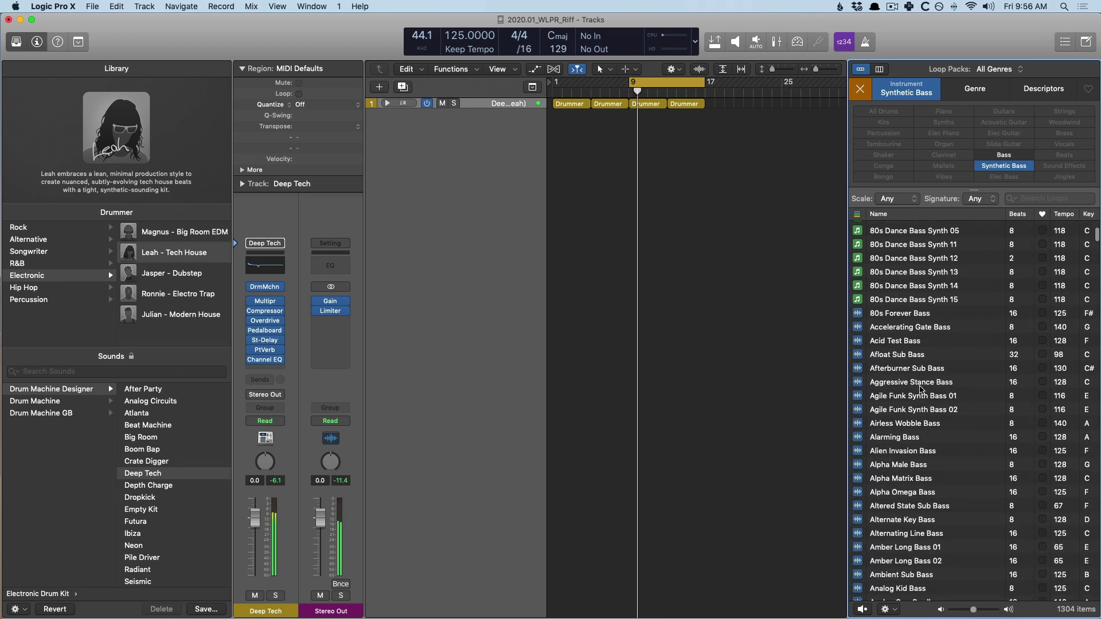
click(911, 327)
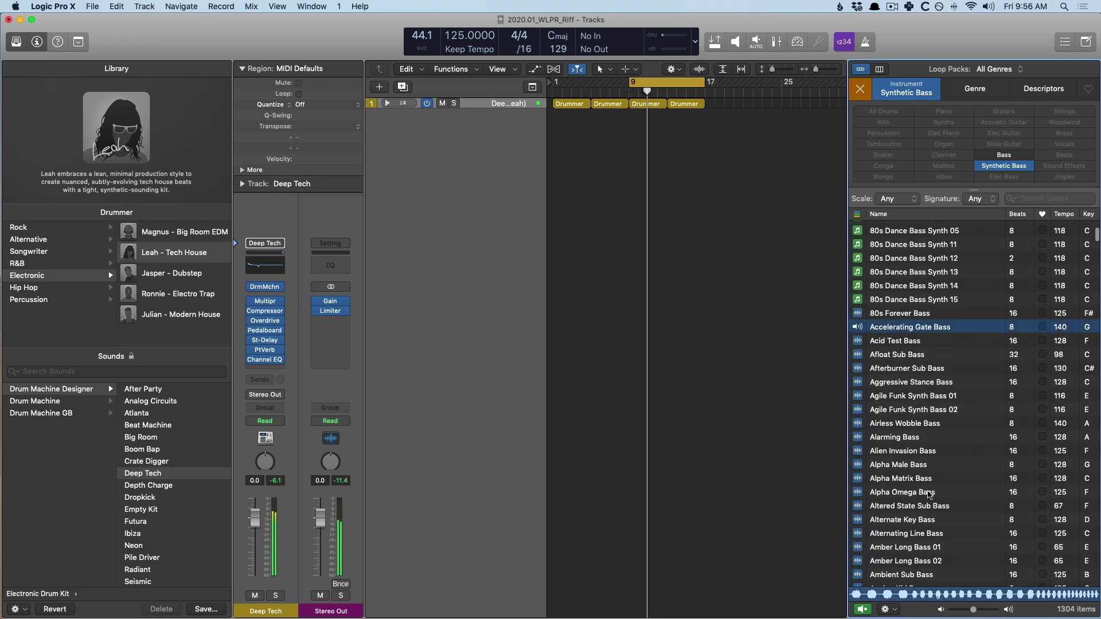
drag(975, 608, 966, 609)
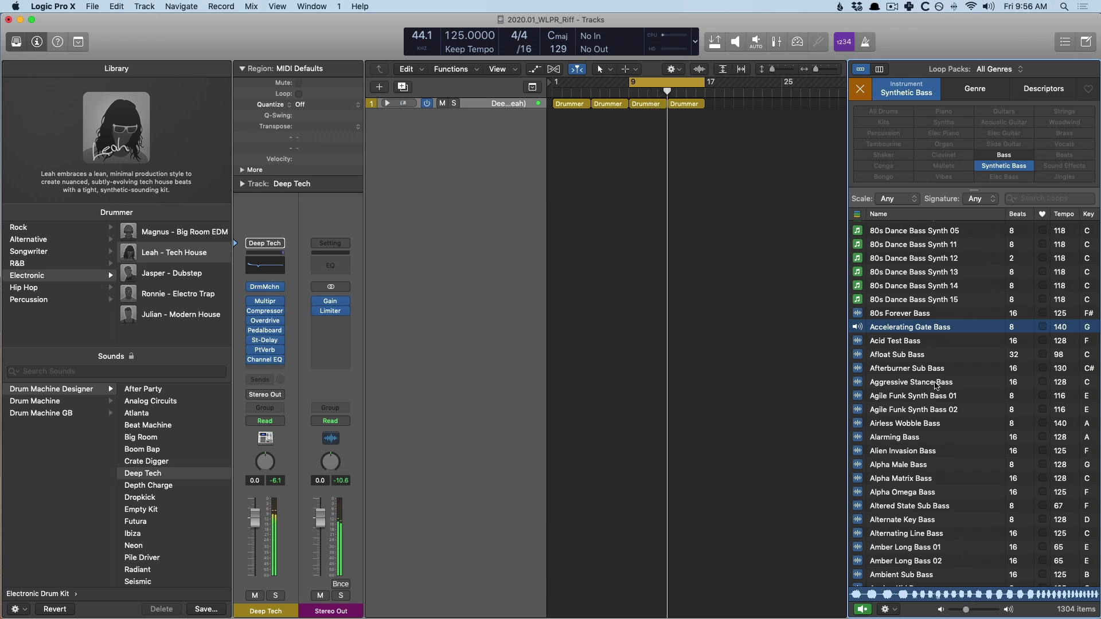
click(910, 355)
scroll(895, 338, down, 1)
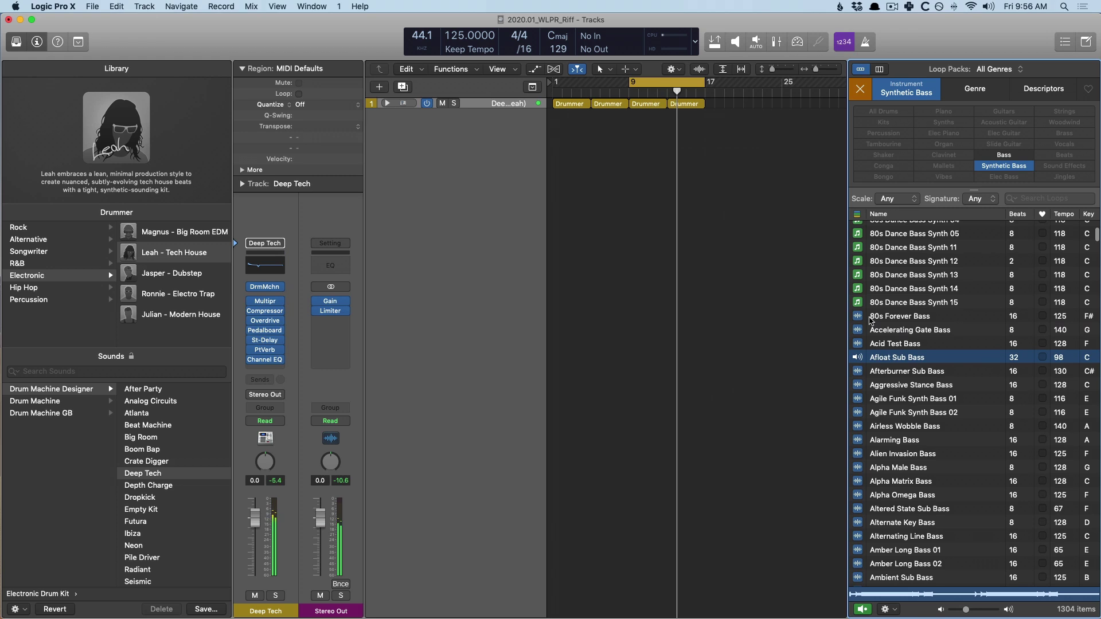
click(902, 387)
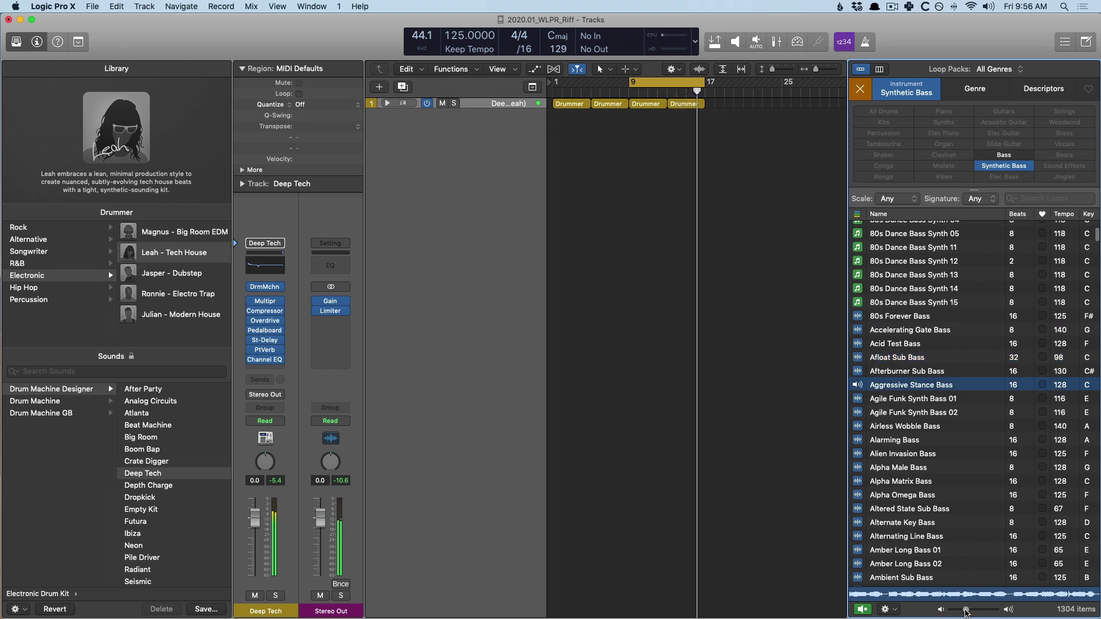
click(913, 373)
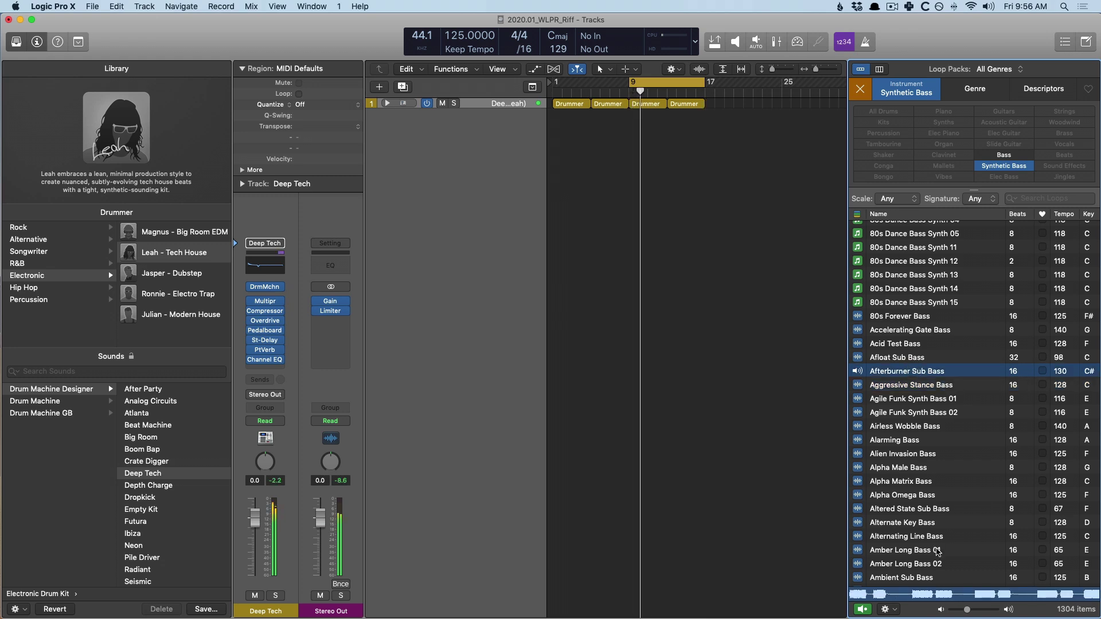
drag(969, 614, 971, 614)
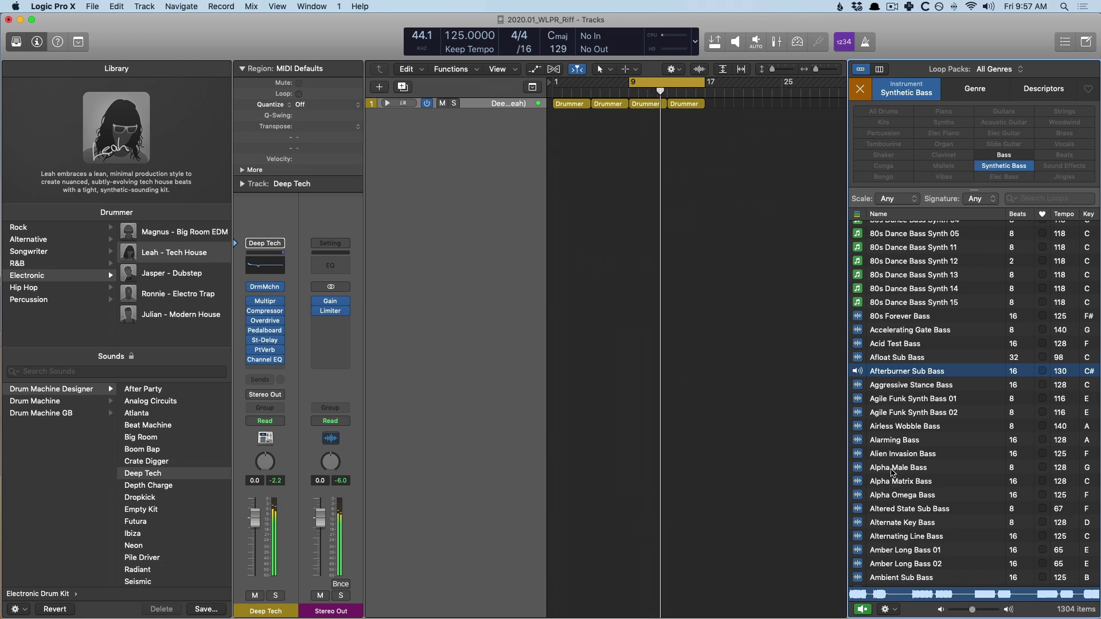
Step: Place Afterburner Sub Bass at bar 9 on a new track, hide the browsers, and enable Flex
drag(907, 373, 631, 155)
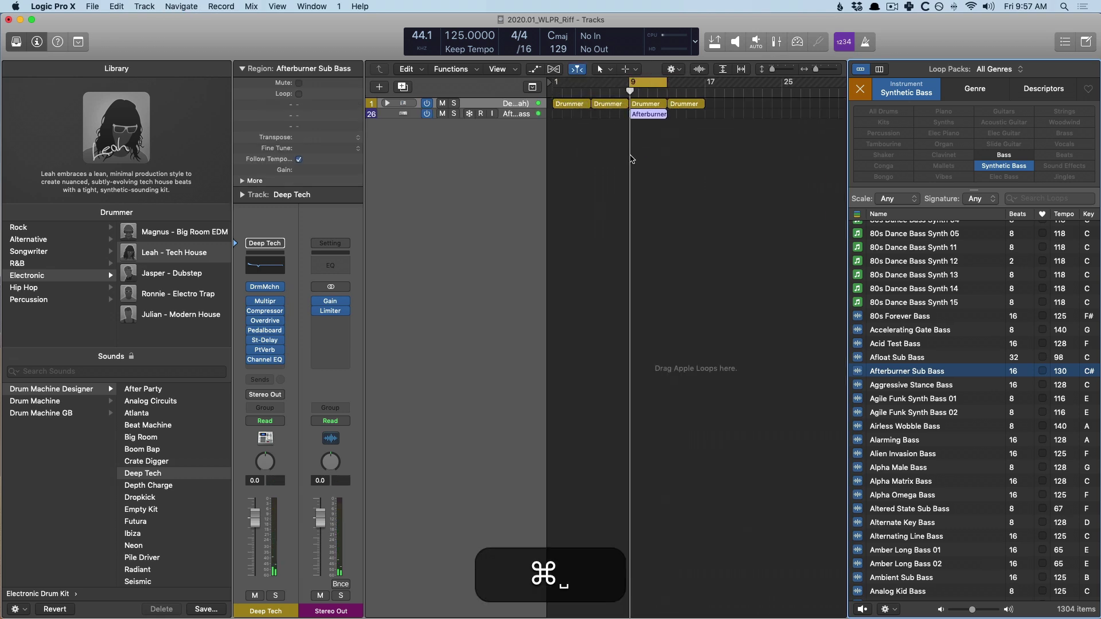
drag(649, 114, 743, 373)
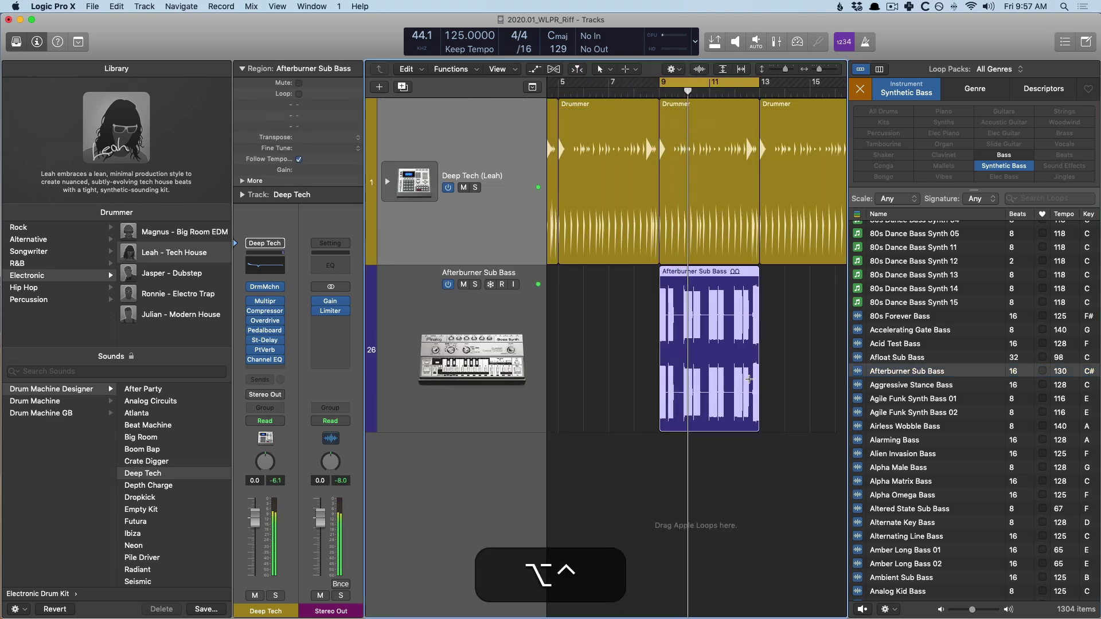
key(o)
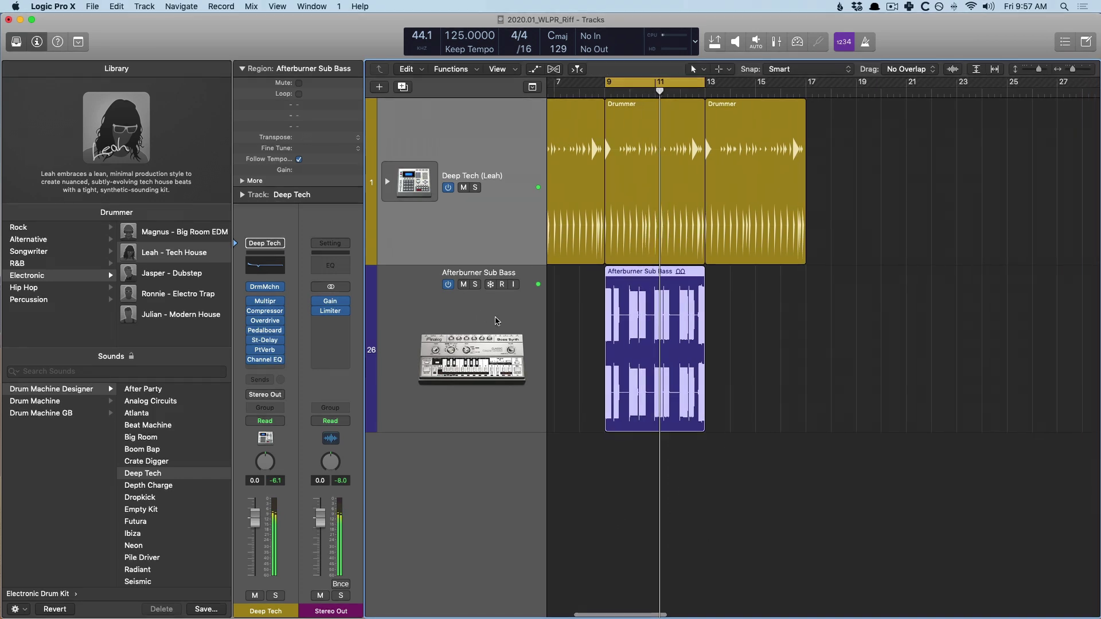
key(y)
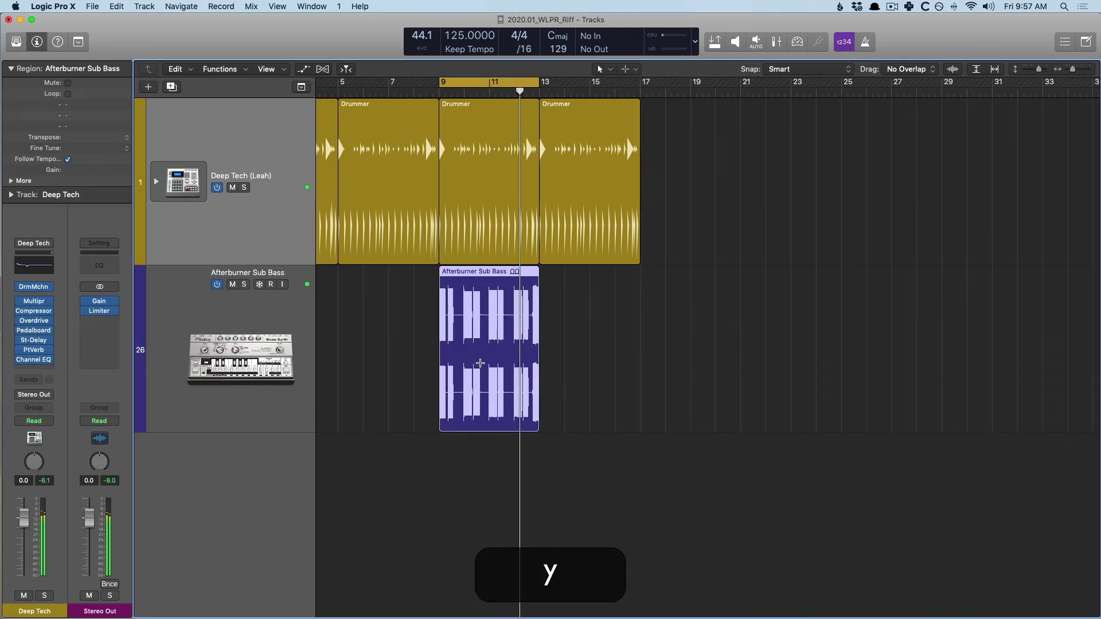
key(space)
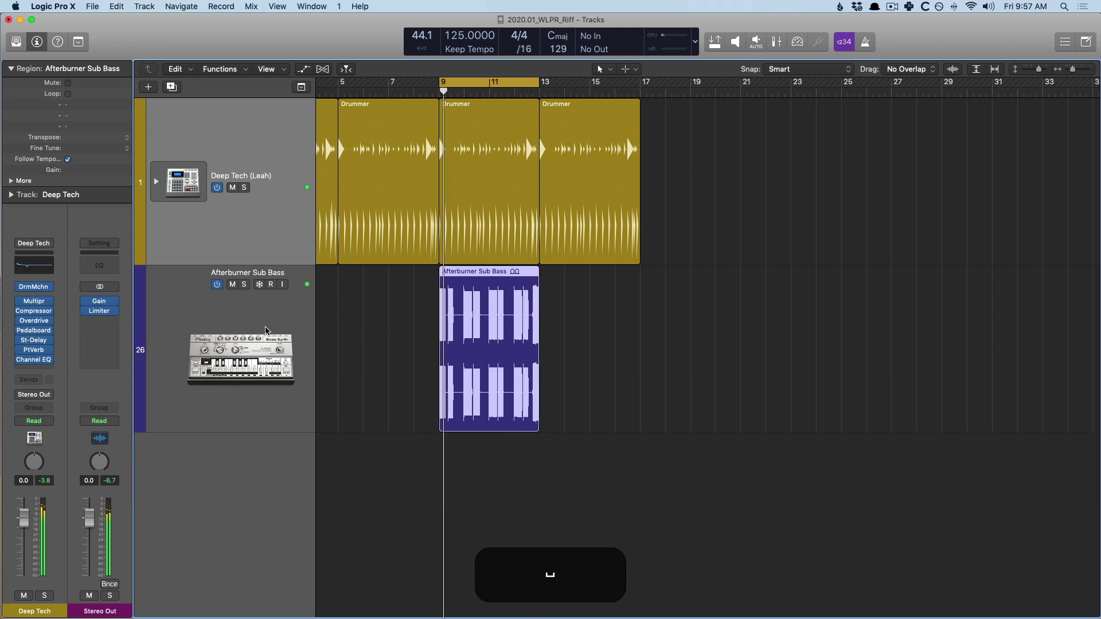
key(super+f)
click(271, 308)
Step: Switch the bass track to Flex Pitch and raise two selected notes several semitones
click(258, 346)
ctrl+alt+click(436, 309)
drag(577, 524, 523, 413)
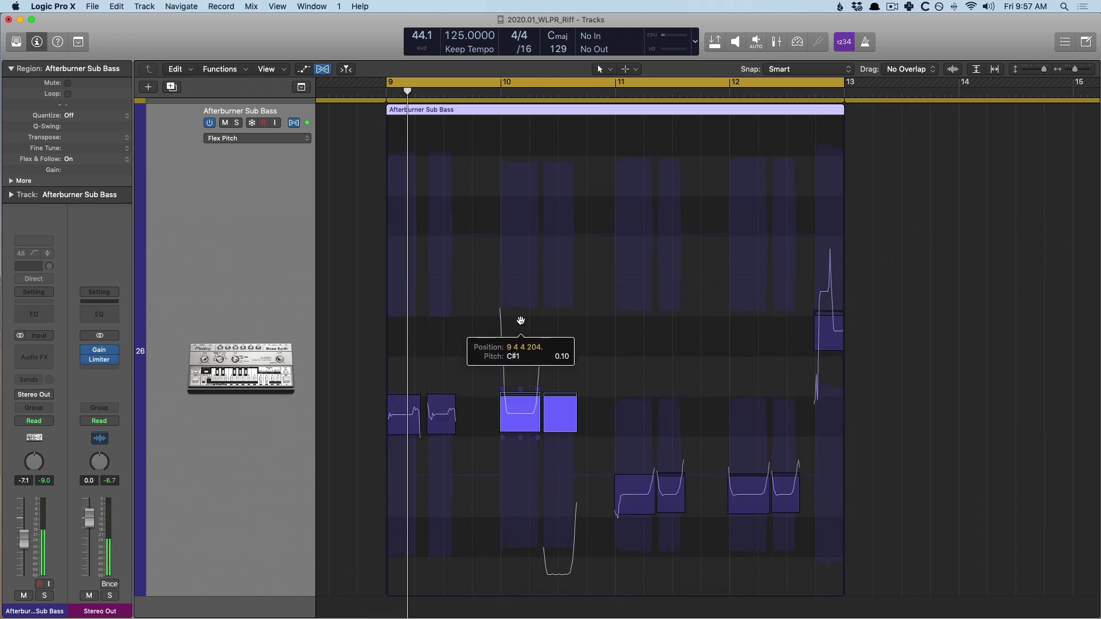
key(space)
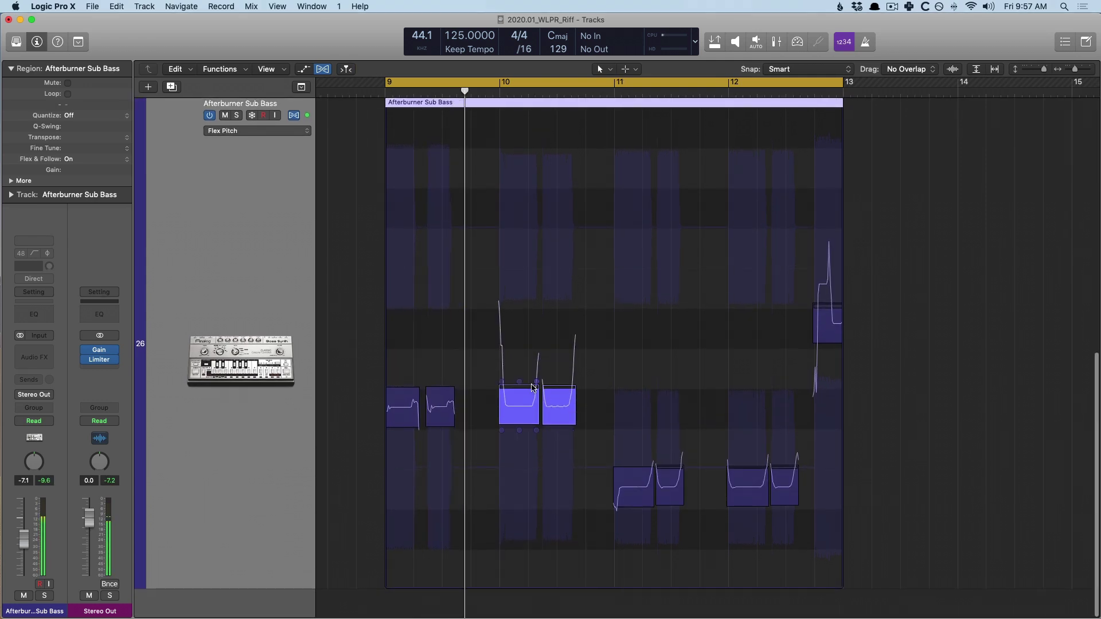
Step: In the enlarged pitch editor, lower the two notes near bar 12 to A0
key(e)
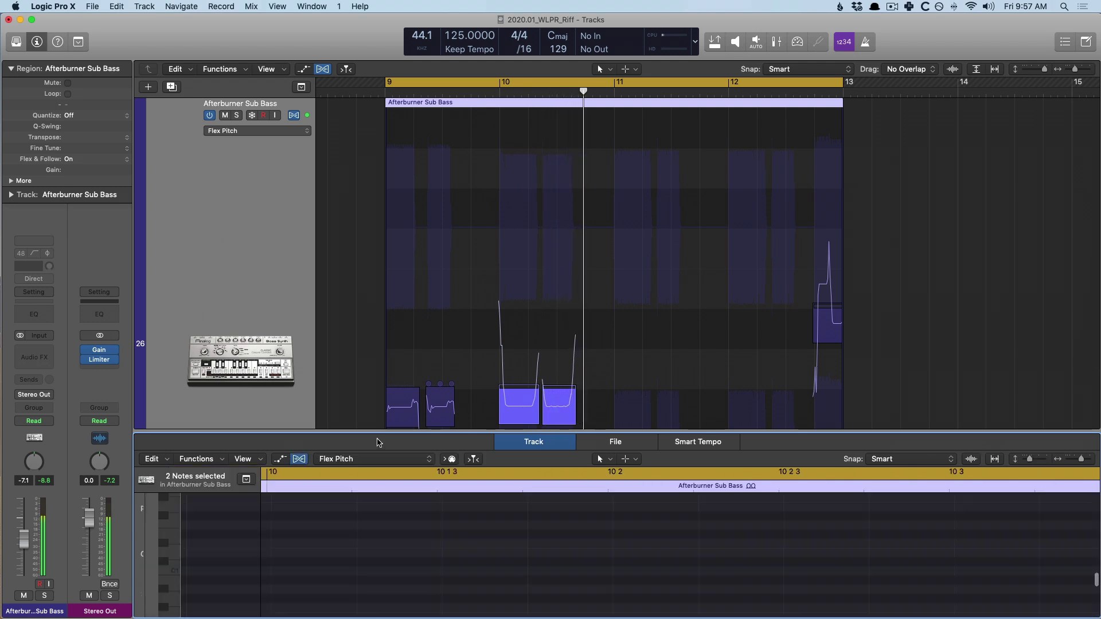
drag(596, 434, 596, 148)
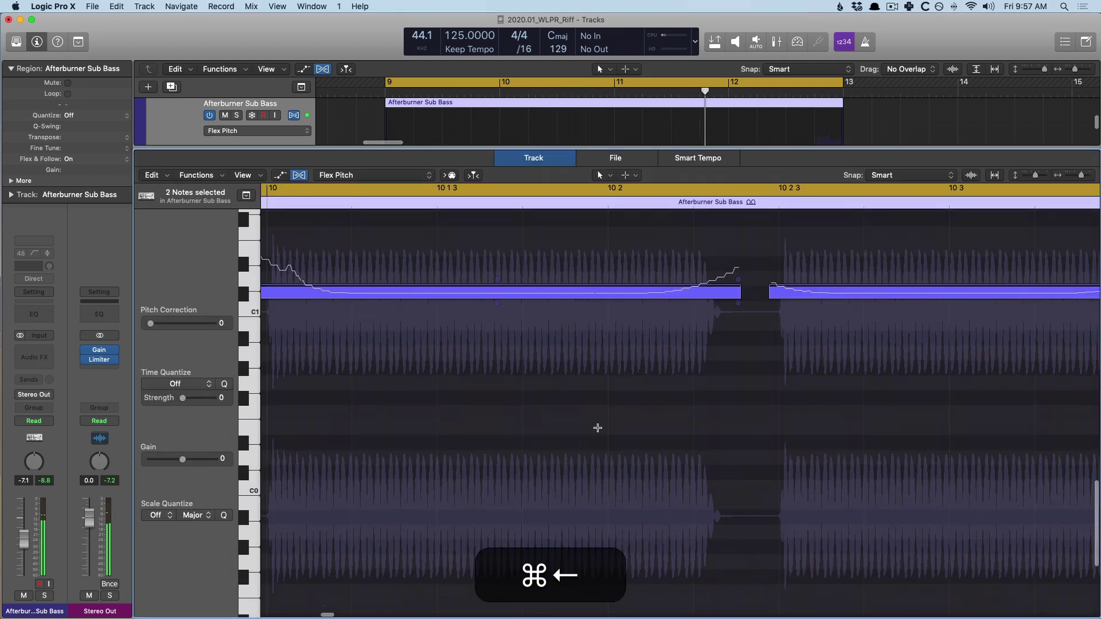
key(super+Left)
drag(680, 285, 753, 358)
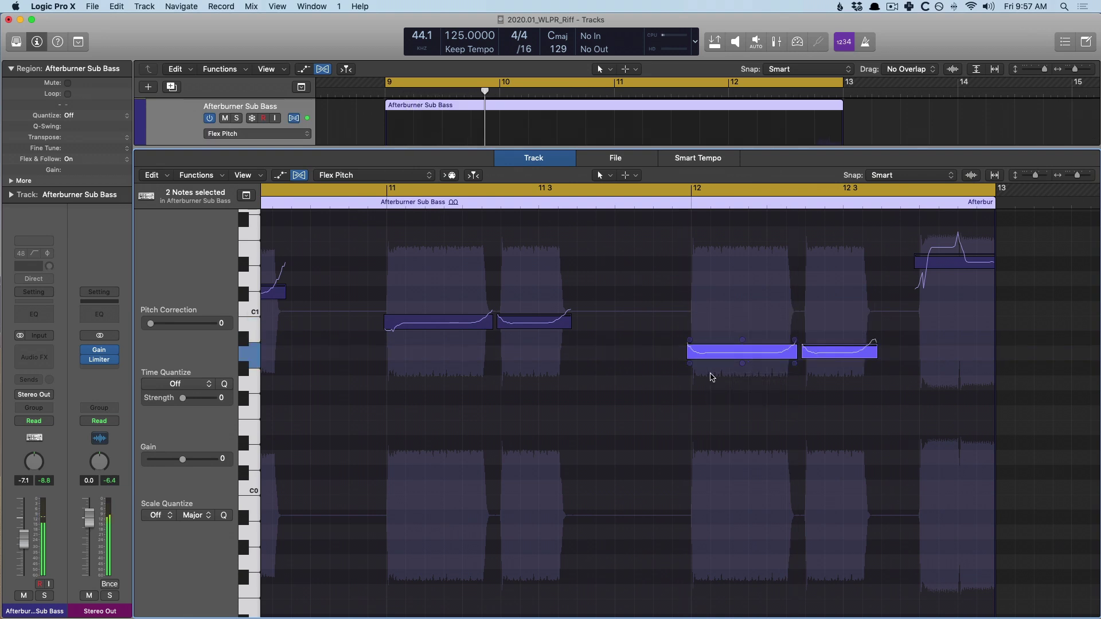
key(super+Left)
scroll(716, 354, left, 8)
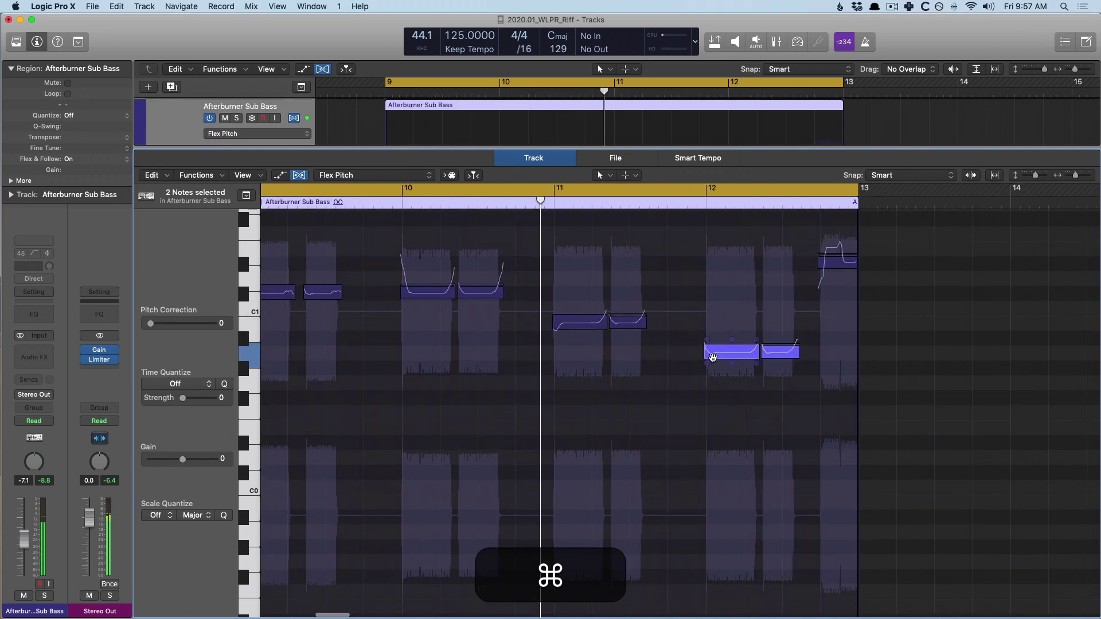
scroll(688, 351, left, 2)
scroll(663, 349, left, 1)
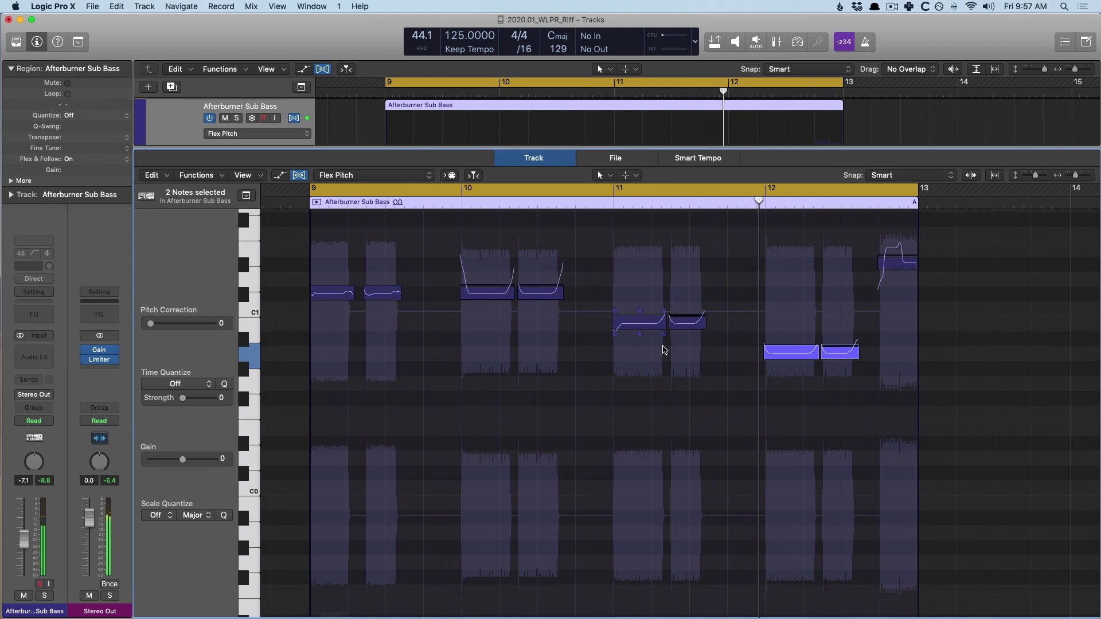
scroll(663, 349, left, 2)
Step: Bounce the edited region in place to a new Afterburner Sub Bass_bip track
key(e)
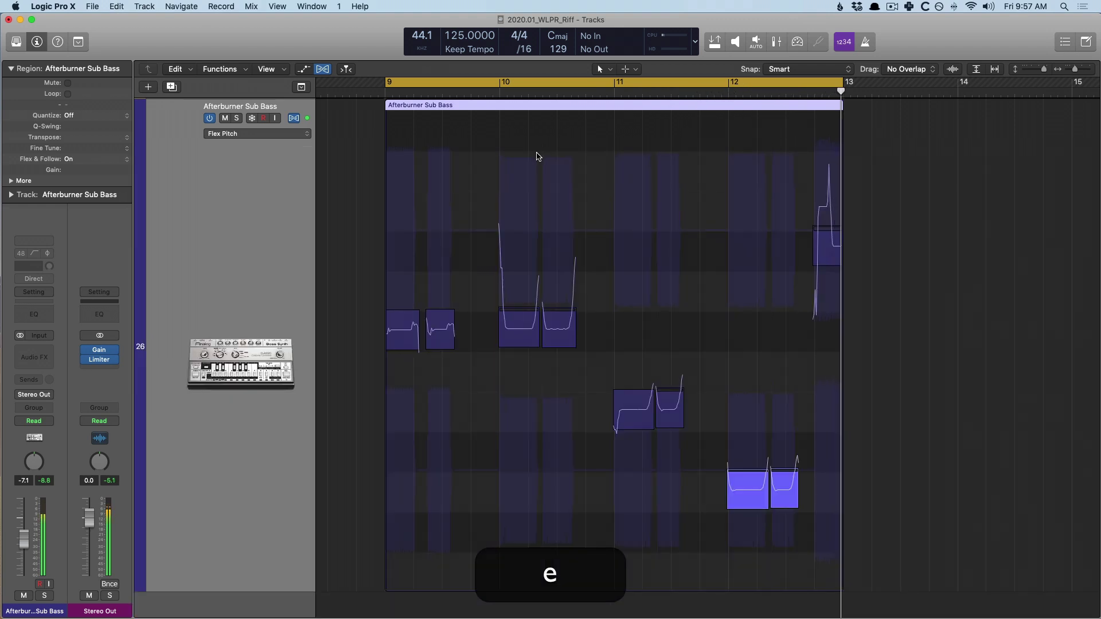
key(ctrl+b)
key(ctrl+Return)
key(Return)
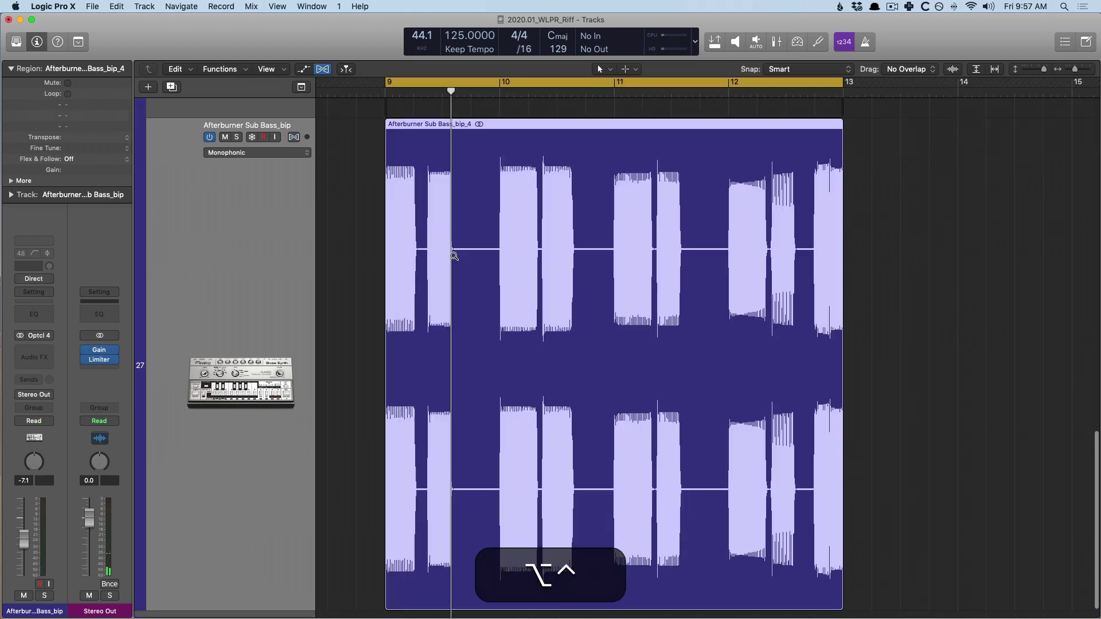
ctrl+alt+click(456, 263)
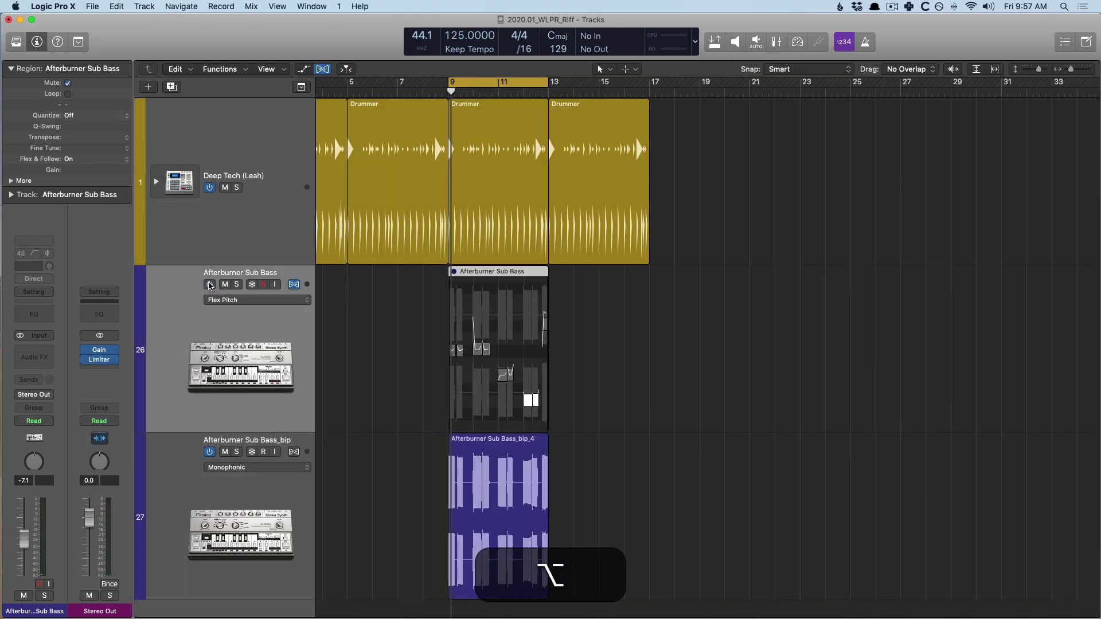
Step: Hide the original Afterburner Sub Bass track and copy a marked section of the bip region one bar later
key(ctrl+alt+h)
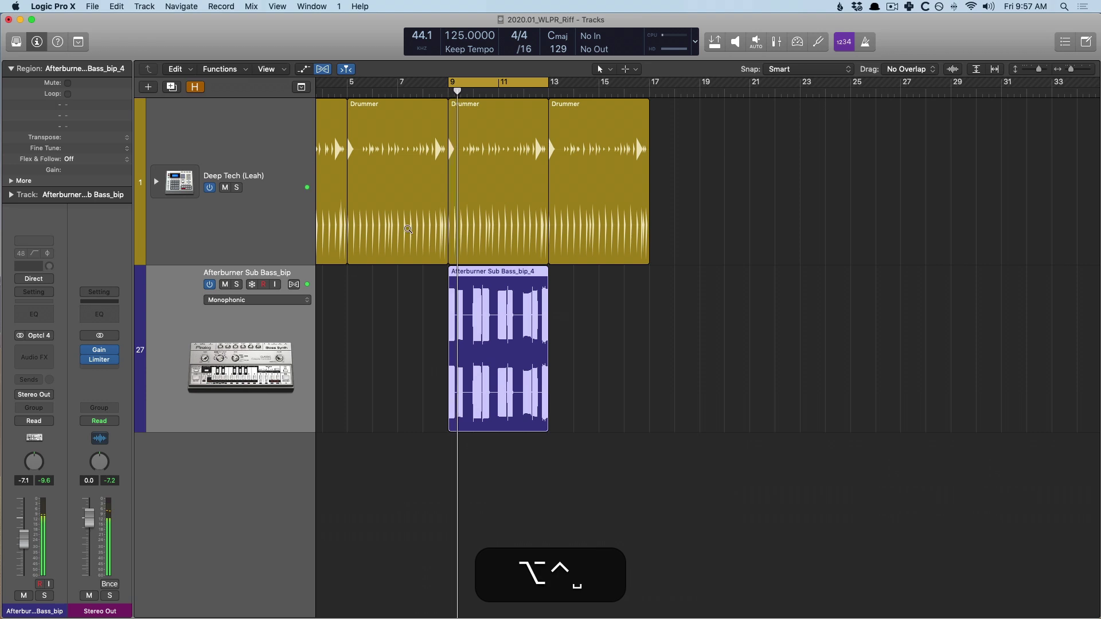
ctrl+alt+click(475, 377)
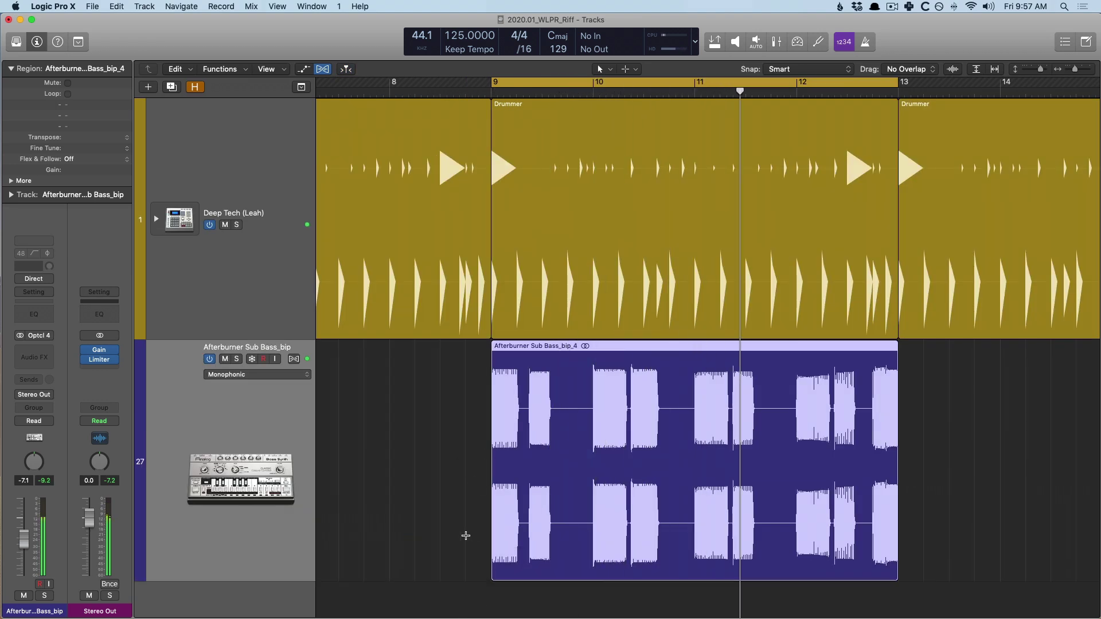
key(space)
drag(466, 535, 580, 519)
drag(513, 393, 616, 388)
Step: Give the two adjoining bip regions a crossfade (Type X) with fade out 5
click(534, 378)
shift+click(631, 367)
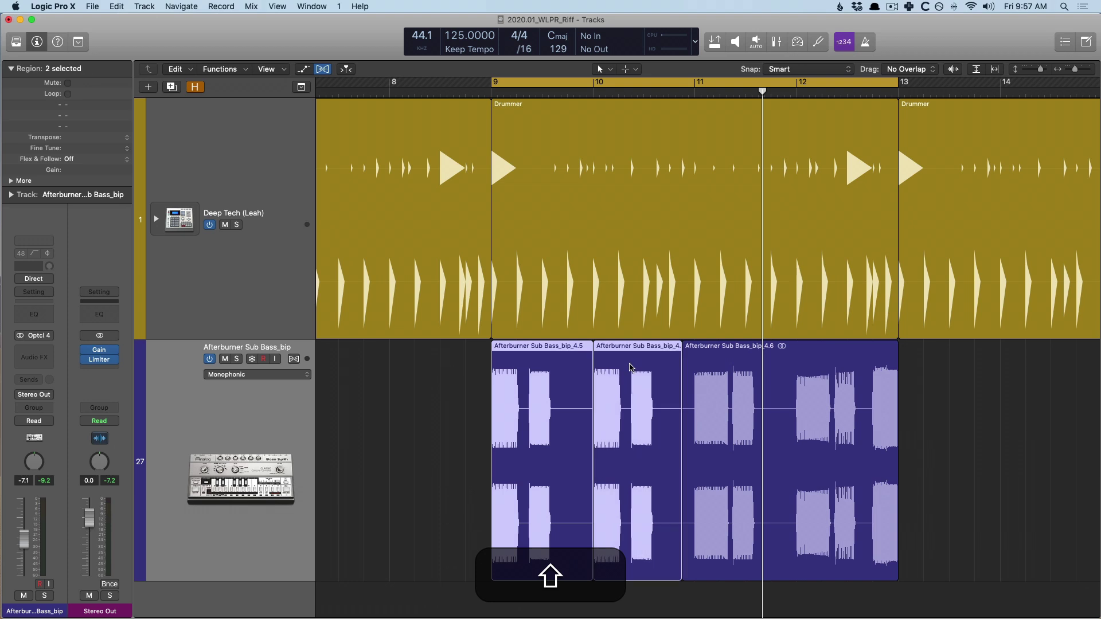
click(12, 180)
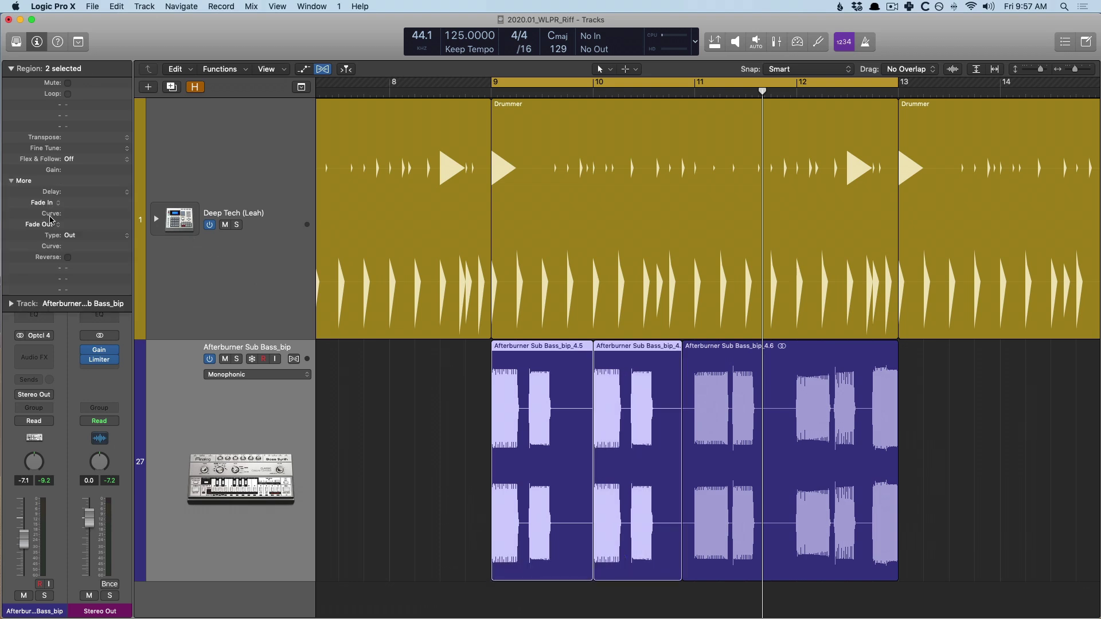
click(70, 236)
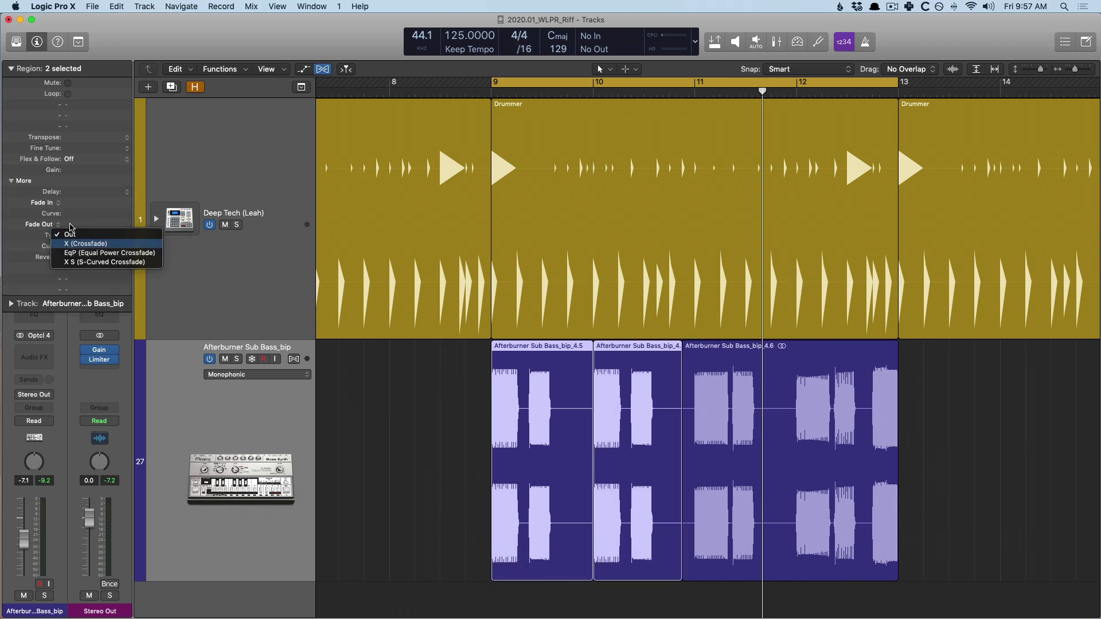
key(Return)
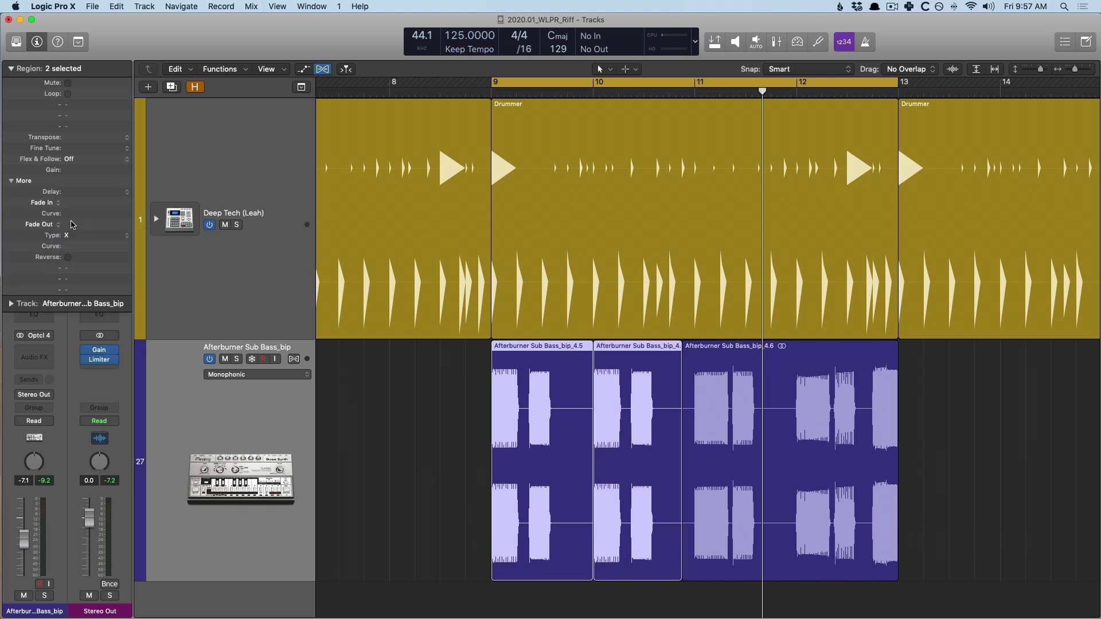
text(5)
key(Return)
key(space)
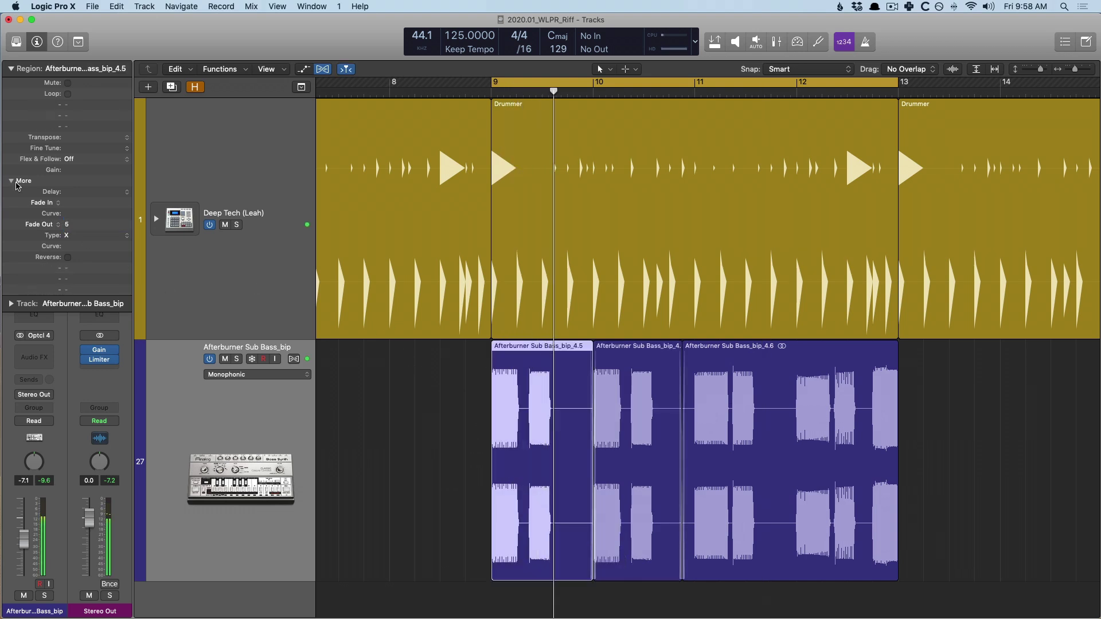
Step: Confirm the fade-in value and set region bip_4.6's fade out to 5
double_click(79, 203)
key(Return)
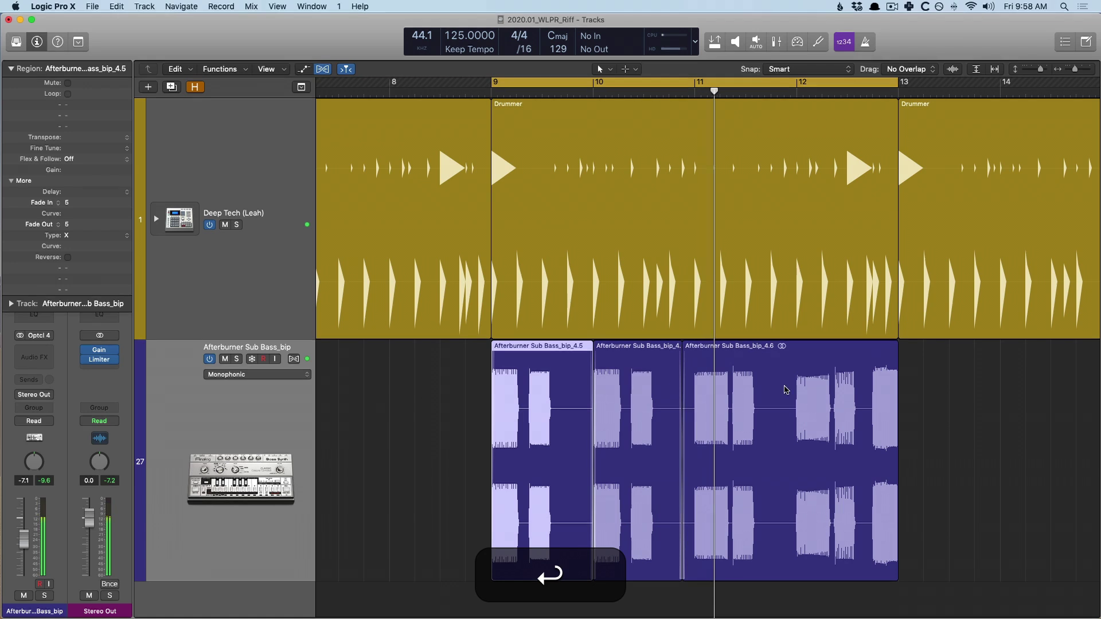
double_click(74, 224)
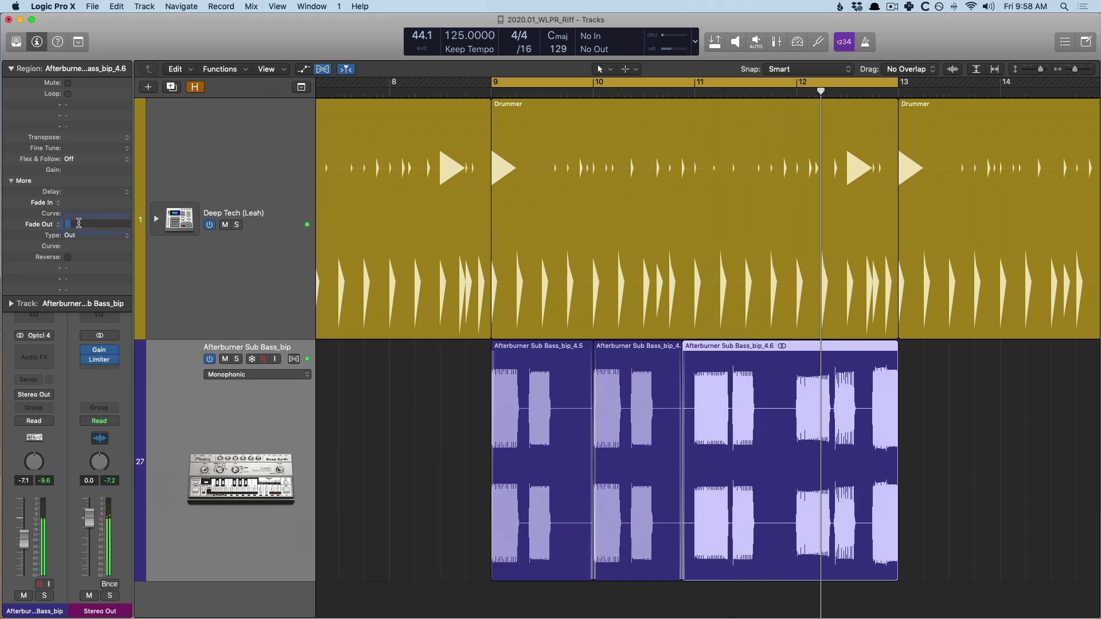
text(5)
key(Return)
key(cmd+Up)
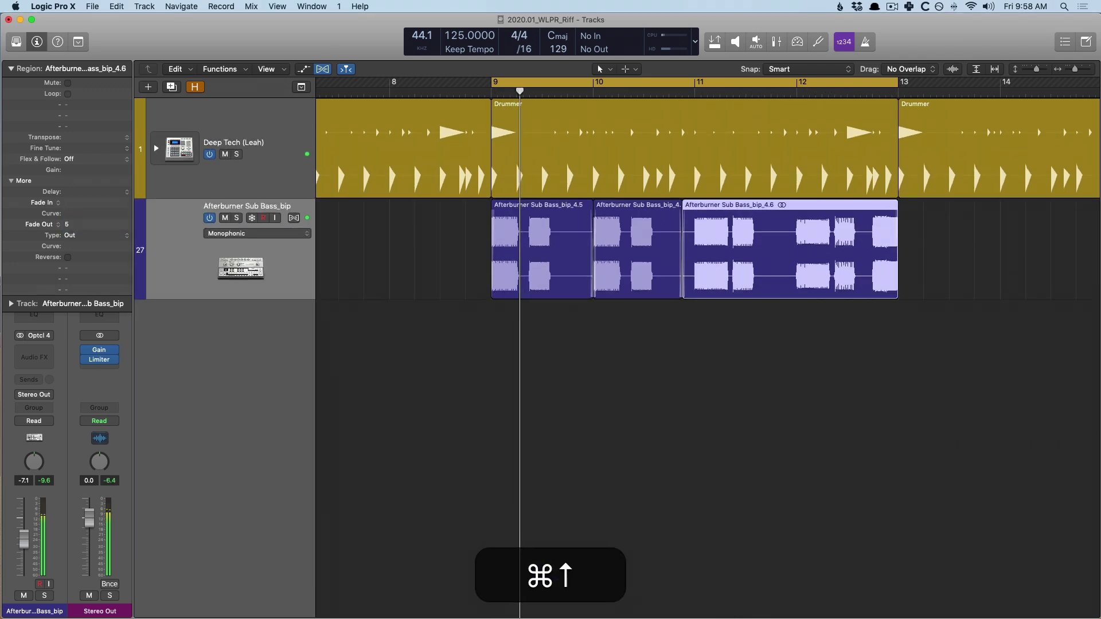
Step: Copy the three bip regions onto a new Audio 3 track and transpose the copies +12 semitones
click(189, 277)
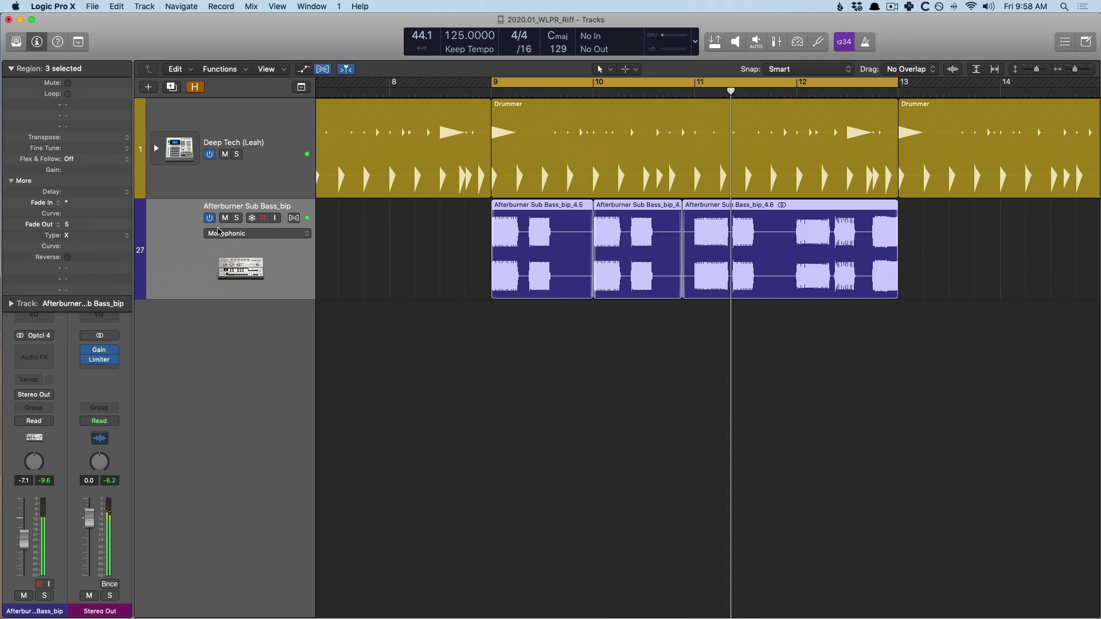
key(super+d)
click(291, 243)
drag(544, 232, 544, 344)
key(alt+space)
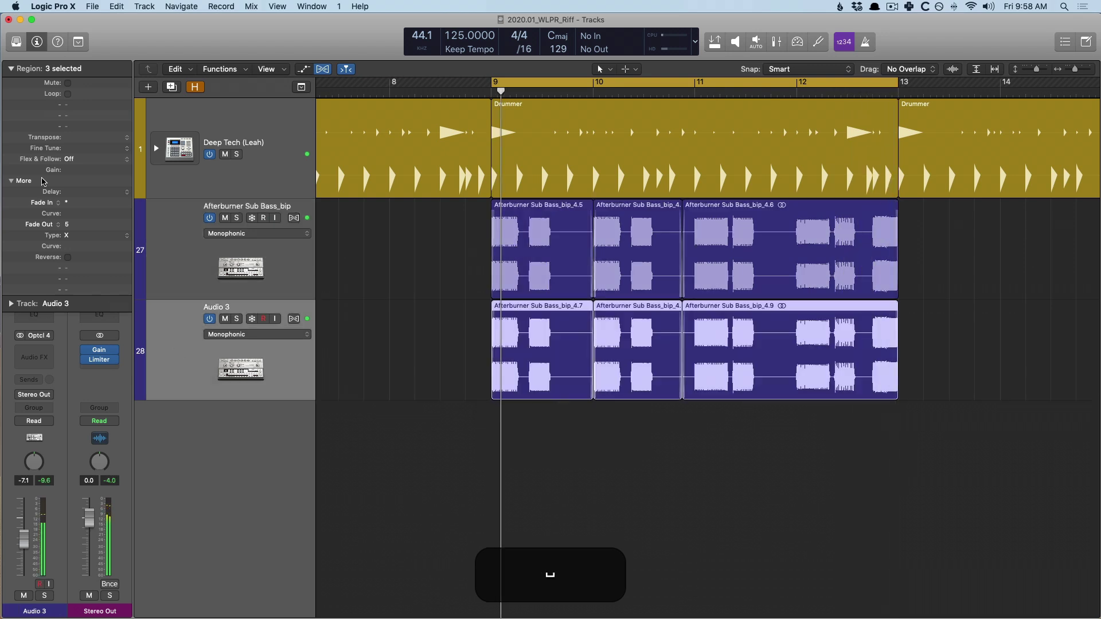
drag(78, 142, 78, 118)
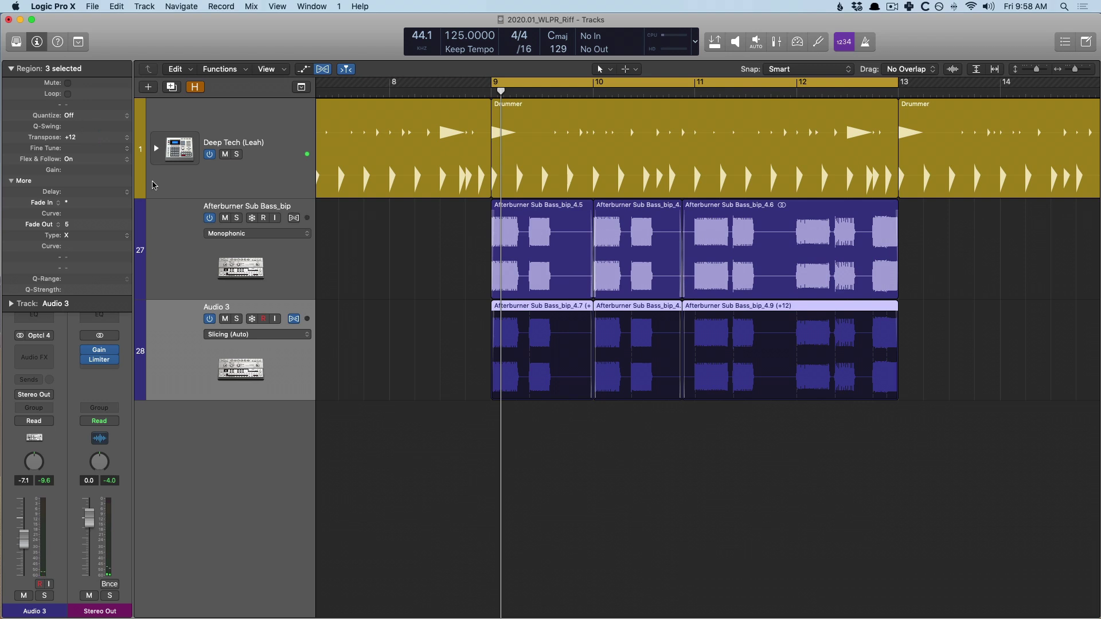
key(space)
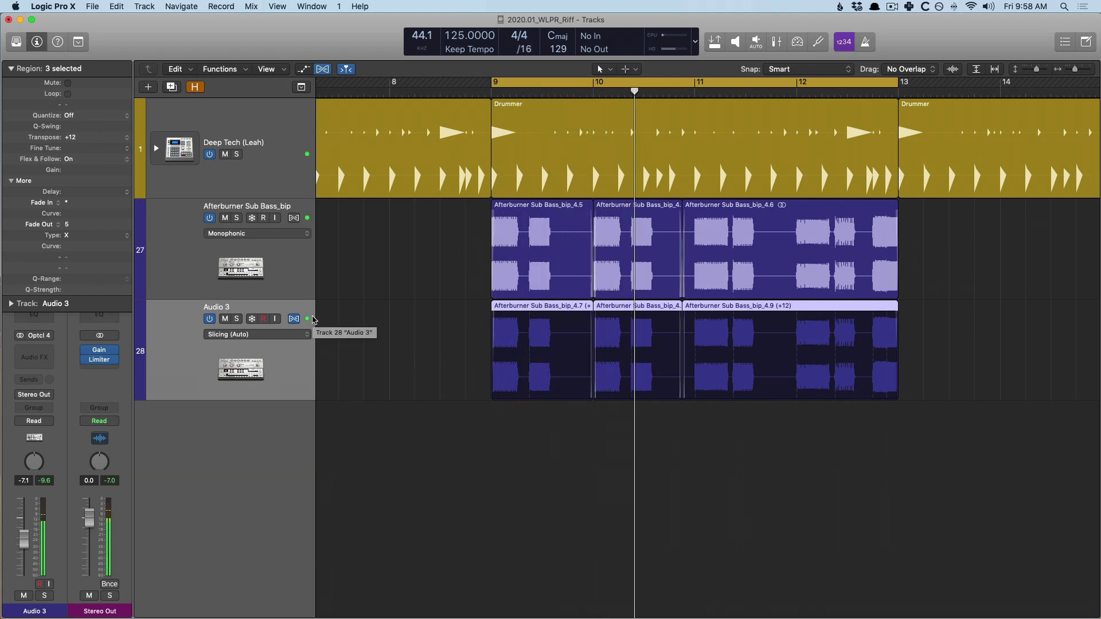
Step: In the Mixer, set the Afterburner Sub Bass_bip fader to -3.0 dB and Audio 3 to -24.0 dB
super+click(296, 270)
key(x)
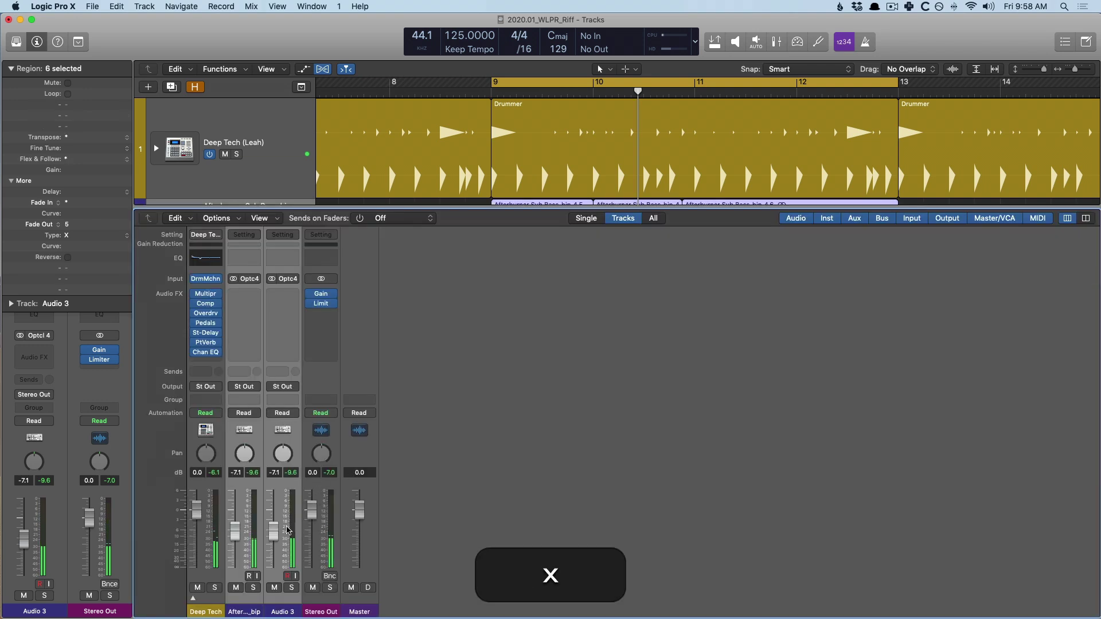
drag(234, 531, 235, 514)
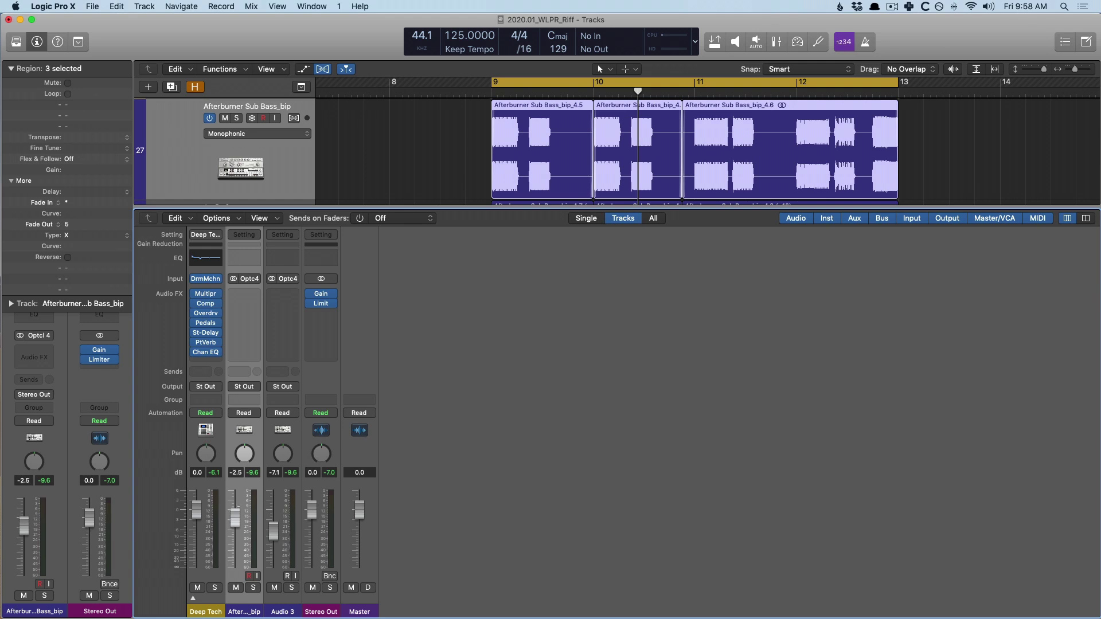
key(space)
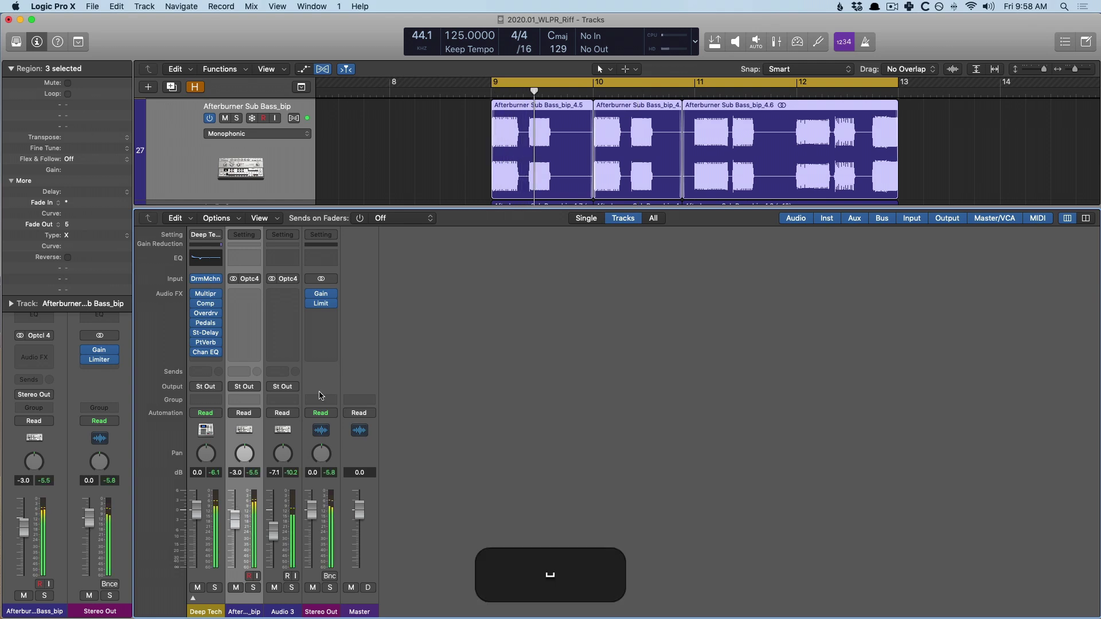
drag(275, 533, 274, 554)
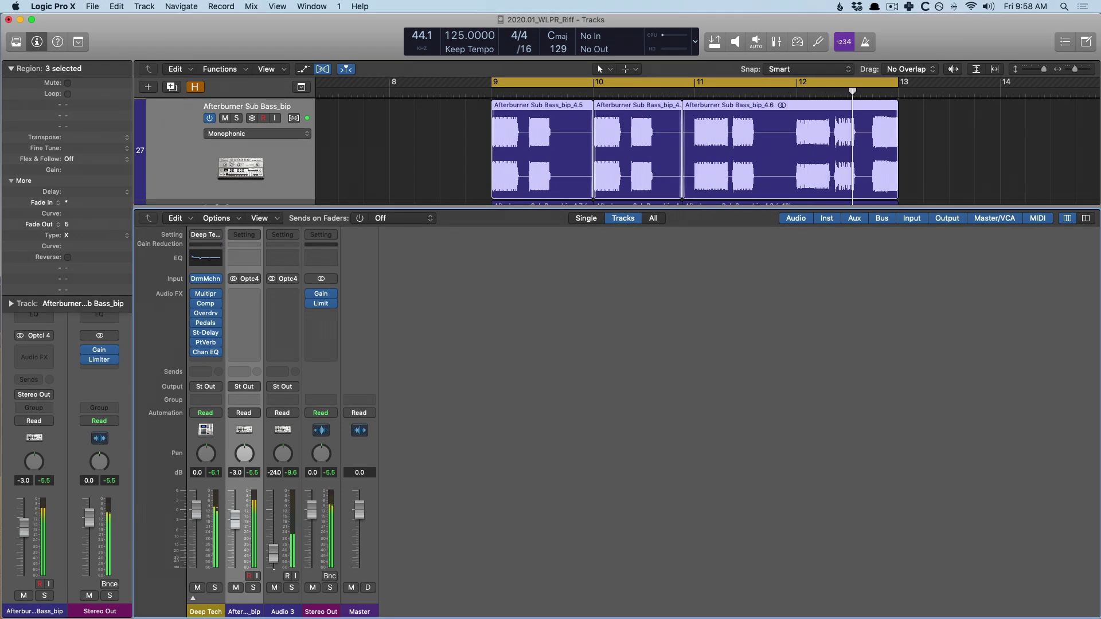
click(282, 294)
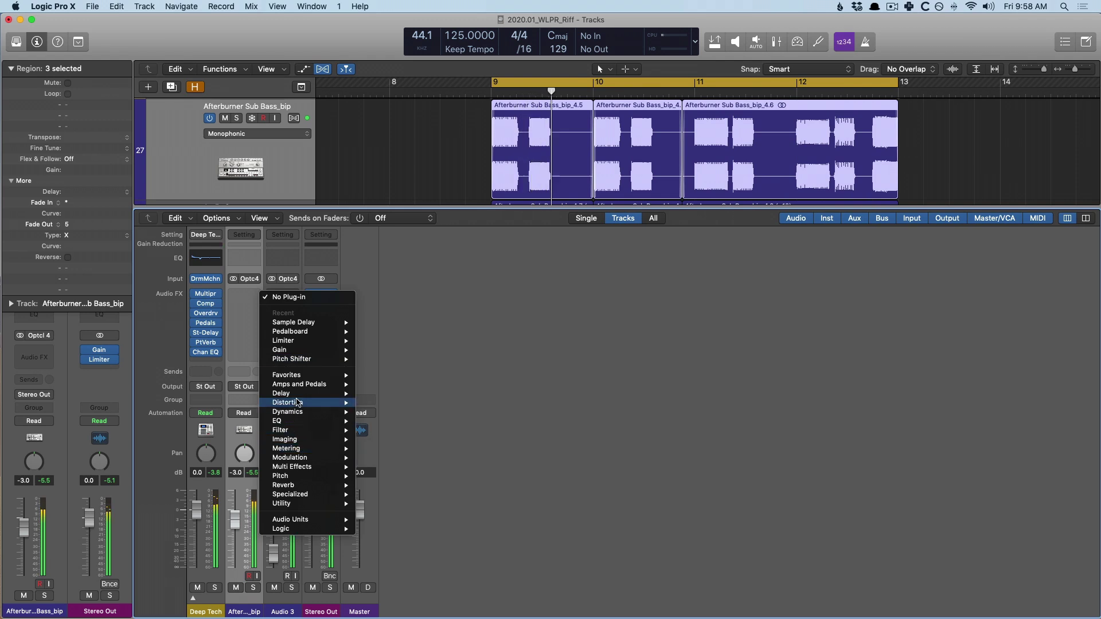
Step: Add Distortion II to Audio 3 and set its mode to Class AB1 hard
mouse_move(304, 402)
click(390, 430)
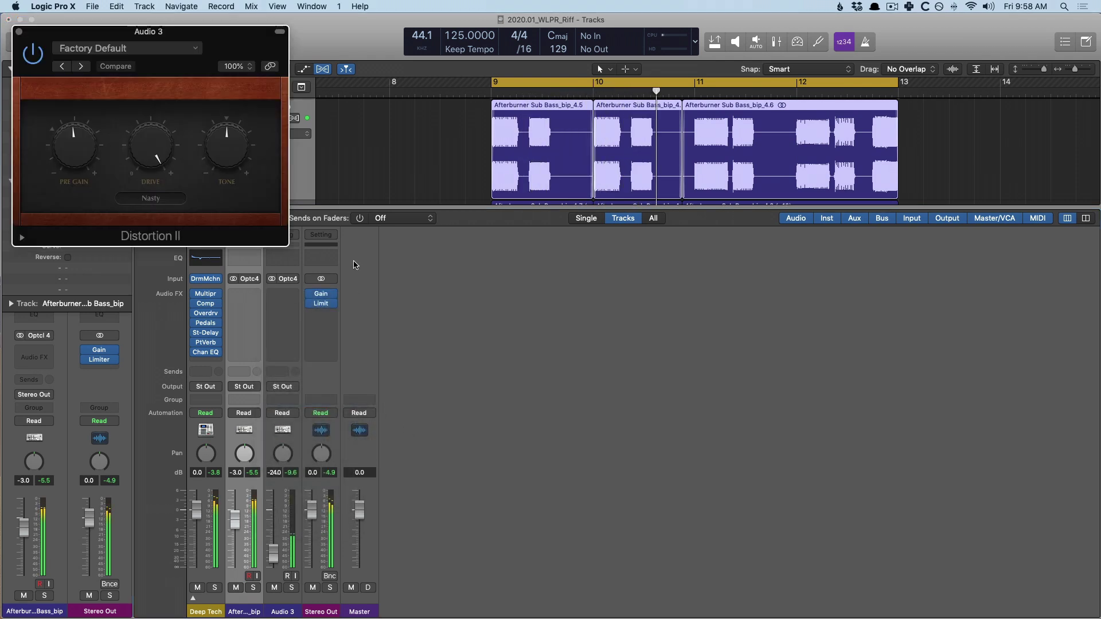
drag(245, 86, 684, 295)
click(588, 408)
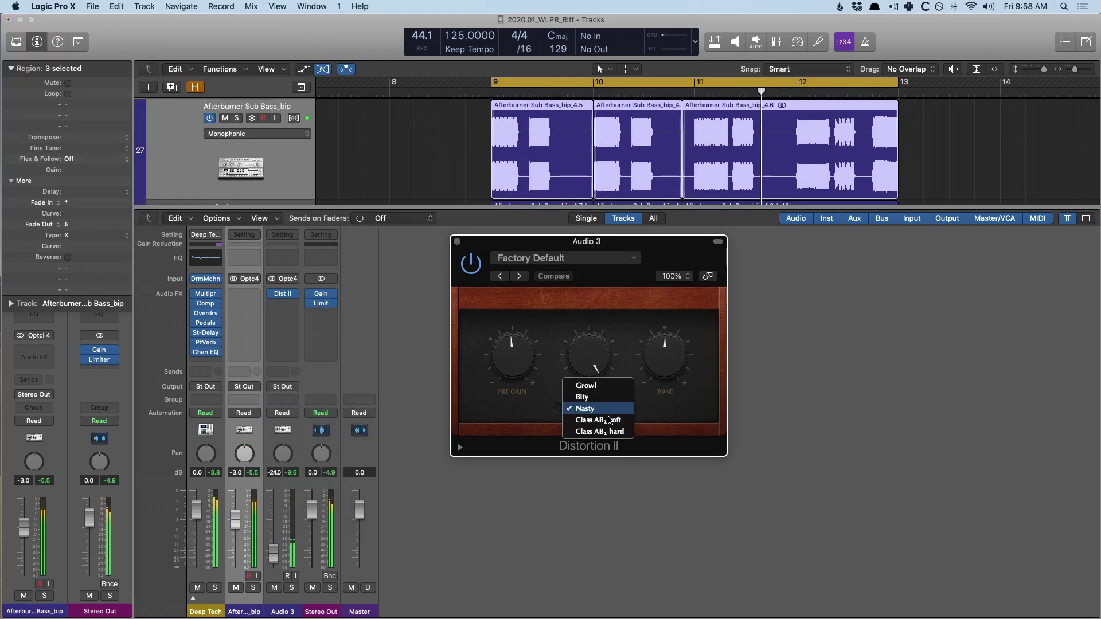
click(610, 420)
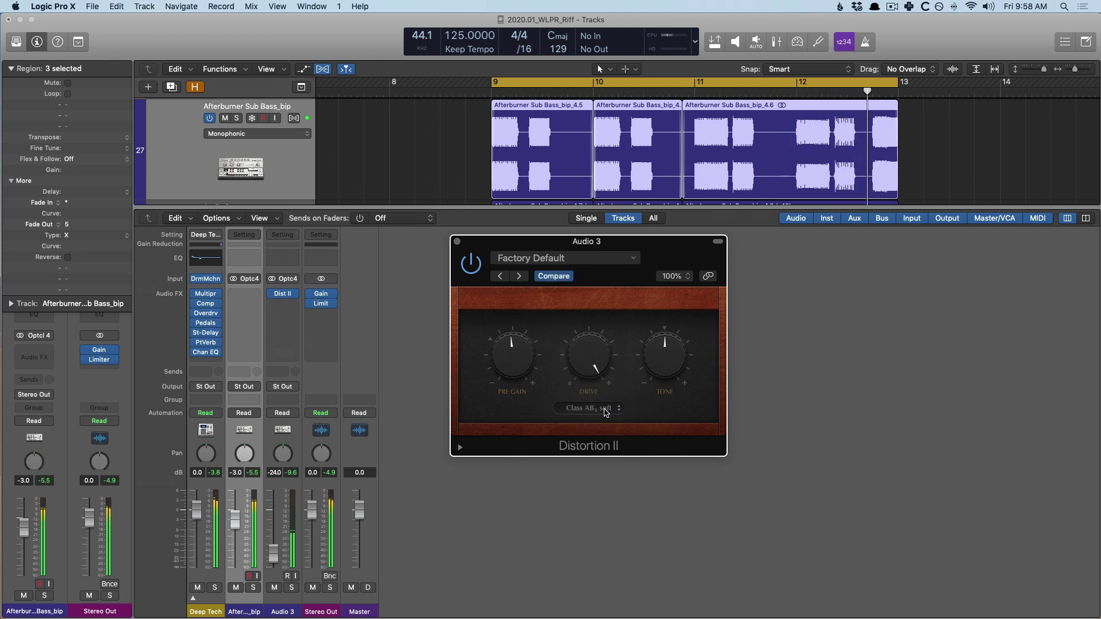
click(606, 410)
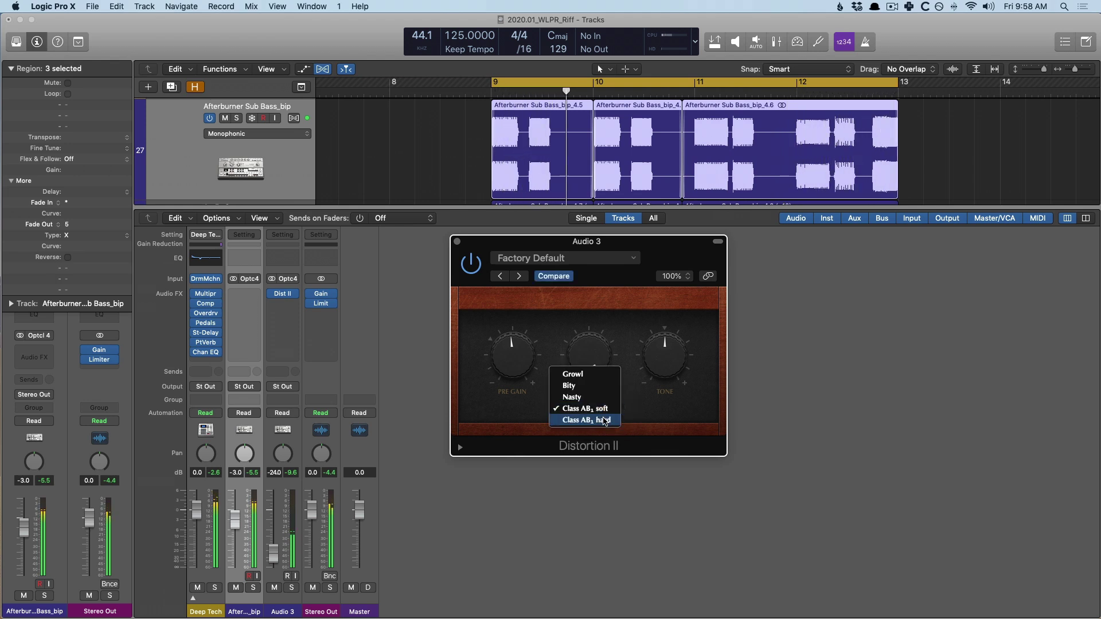
click(605, 420)
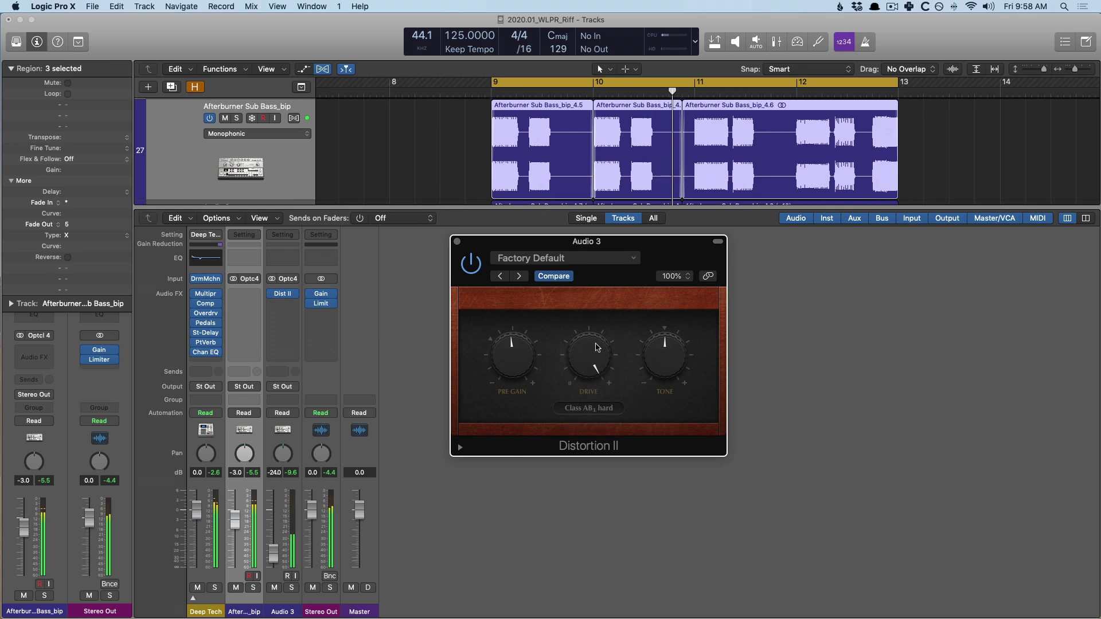
key(super+w)
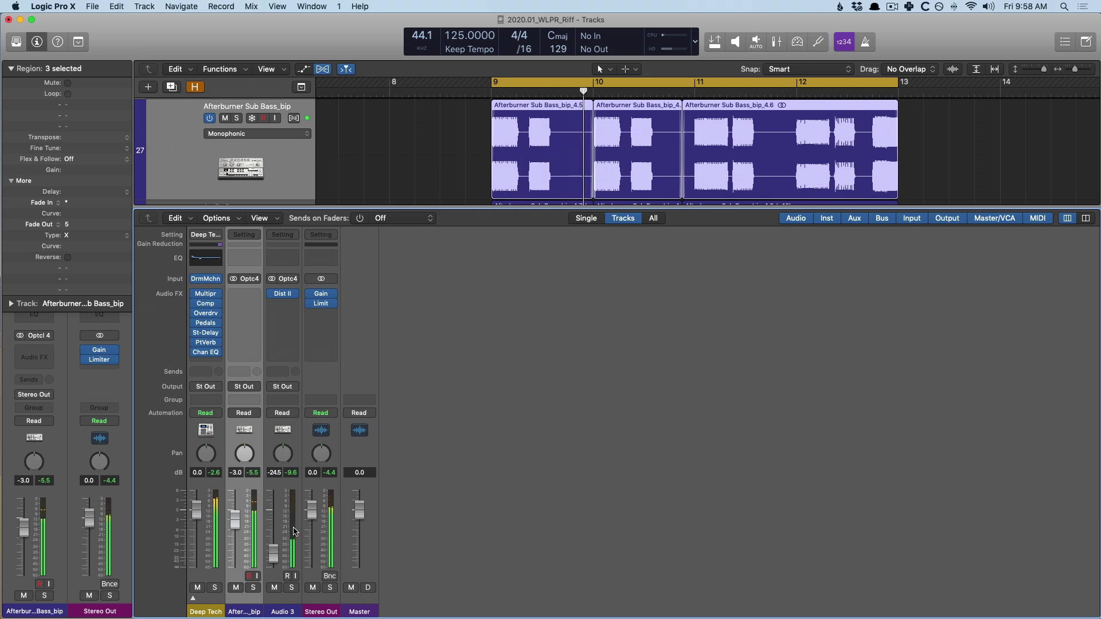
Step: Hide the mixer, zoom the tracks out, A/B-mute Audio 3, and reopen the Loop Browser
key(super+x)
key(super+Up)
key(super+Left)
key(super+Left)
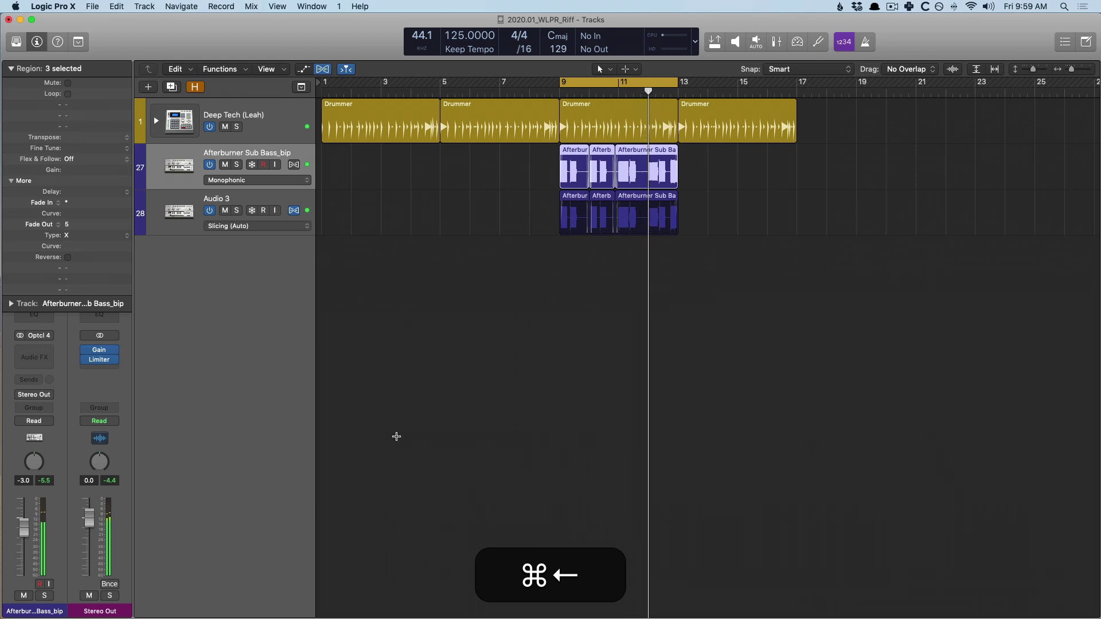
click(226, 210)
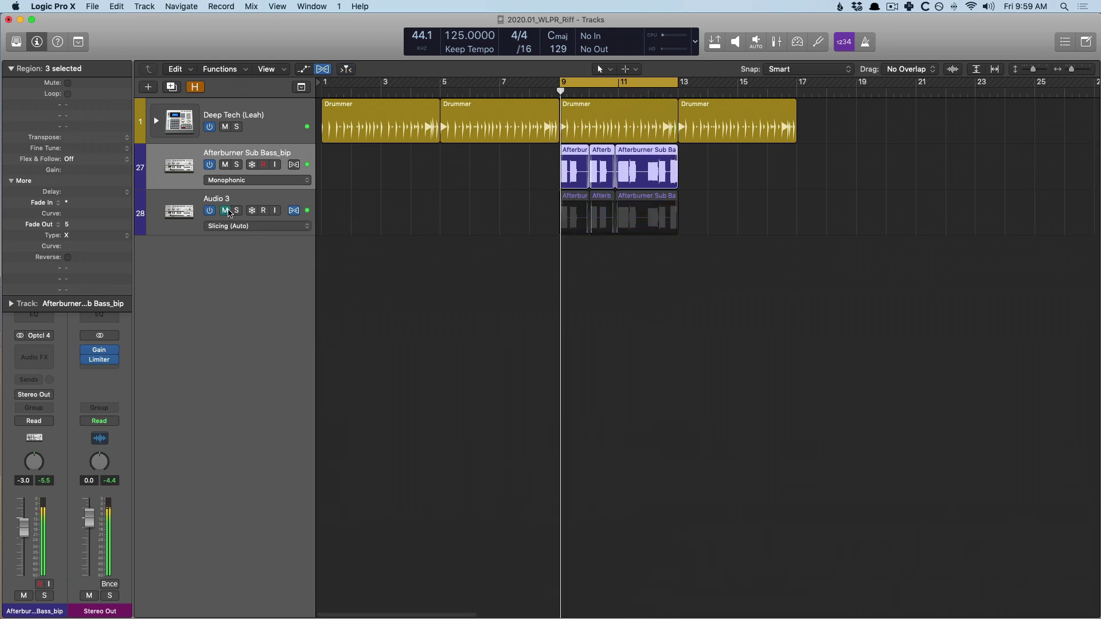
click(226, 211)
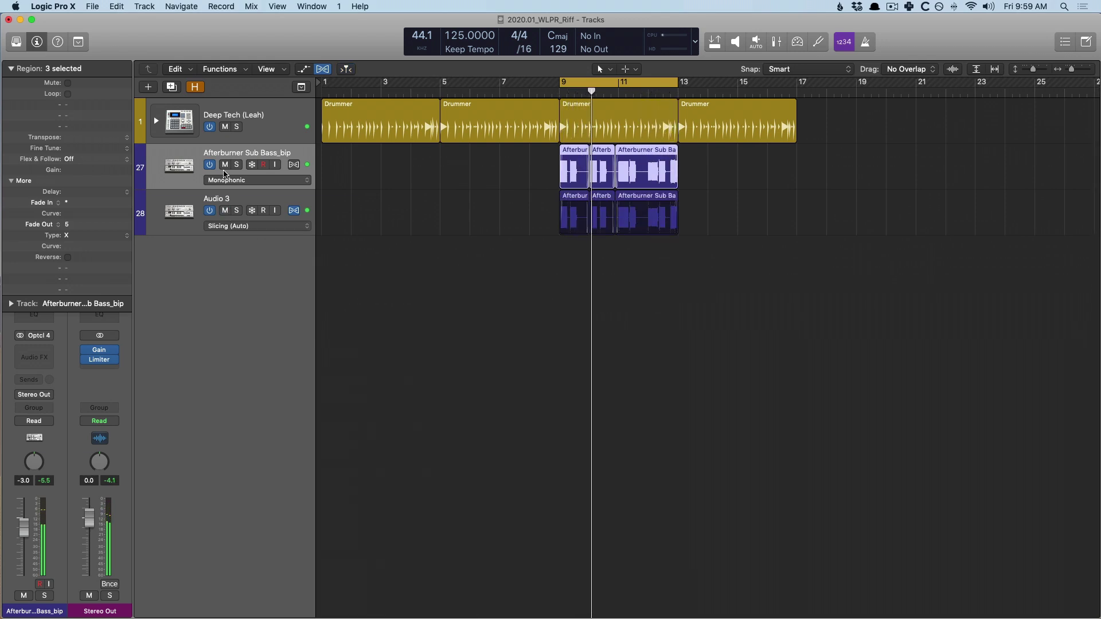
key(space)
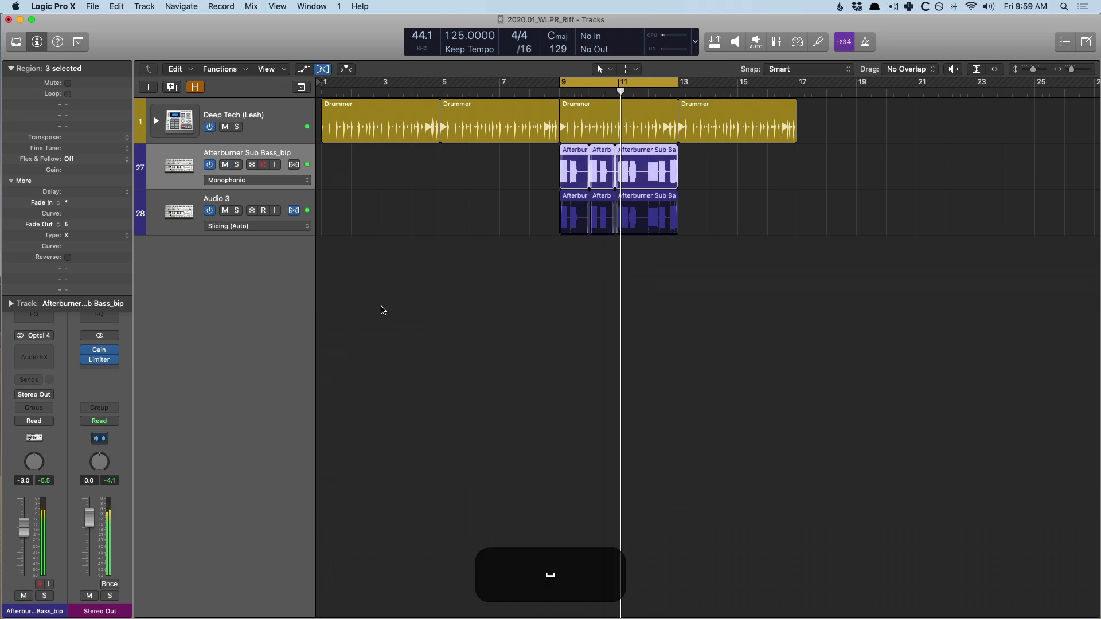
key(o)
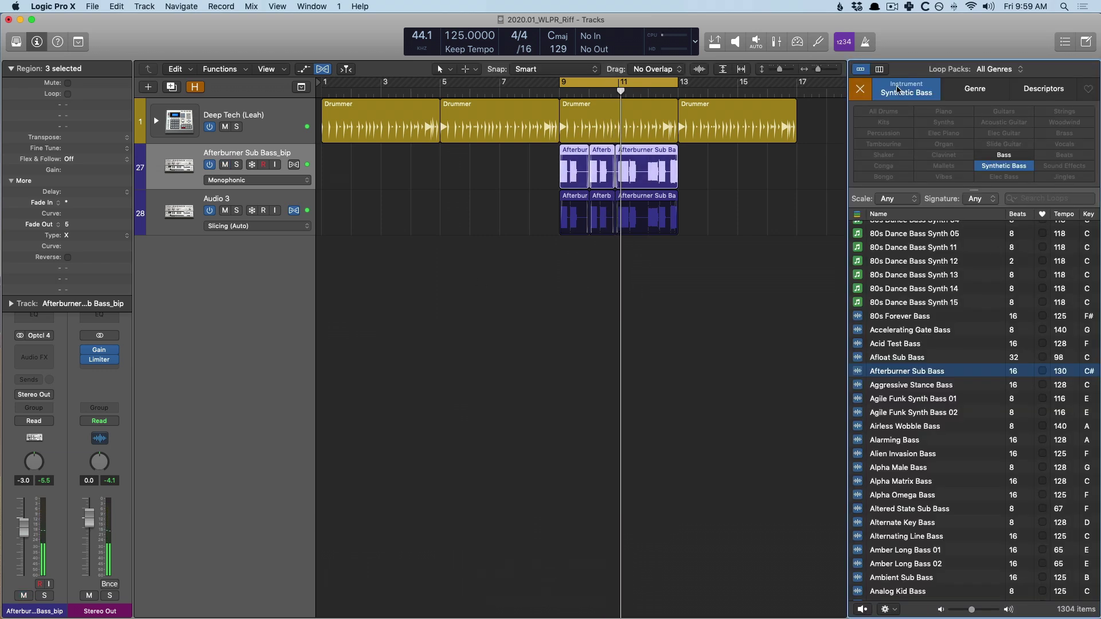
Step: Clear the Synthetic Bass filter and search the loop library for cymbal loops
click(1012, 181)
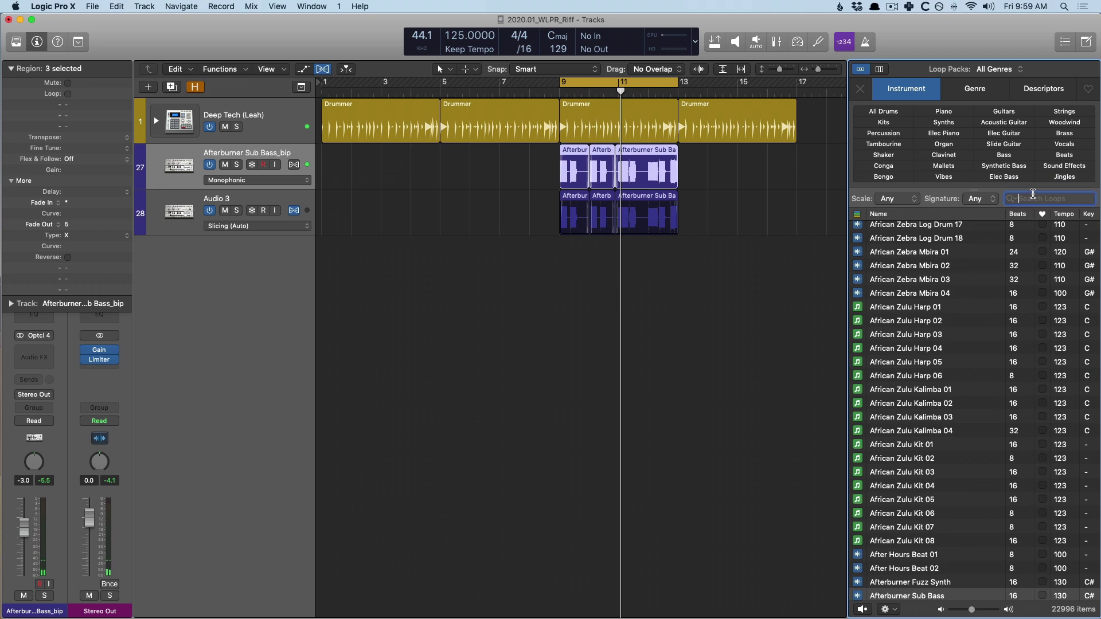
text(c)
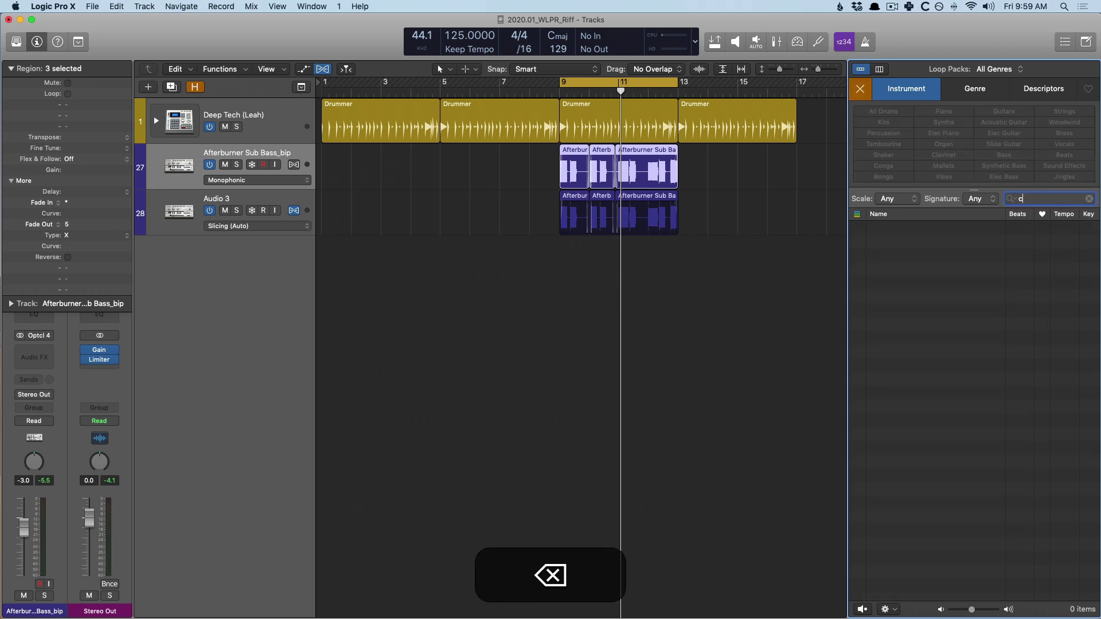
text(vymymbal)
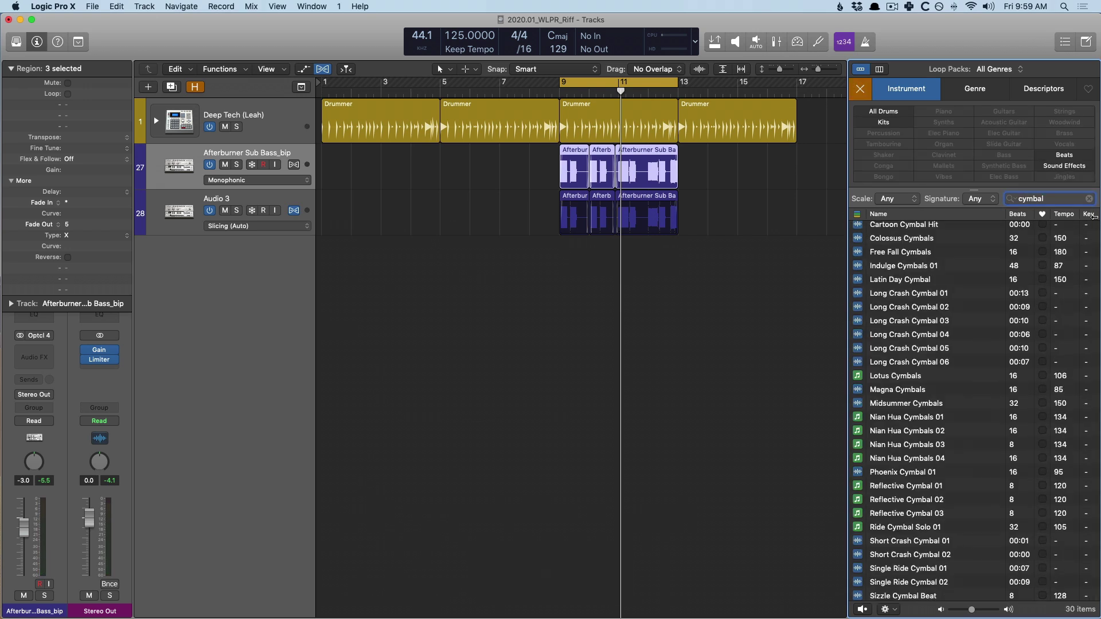
key(Return)
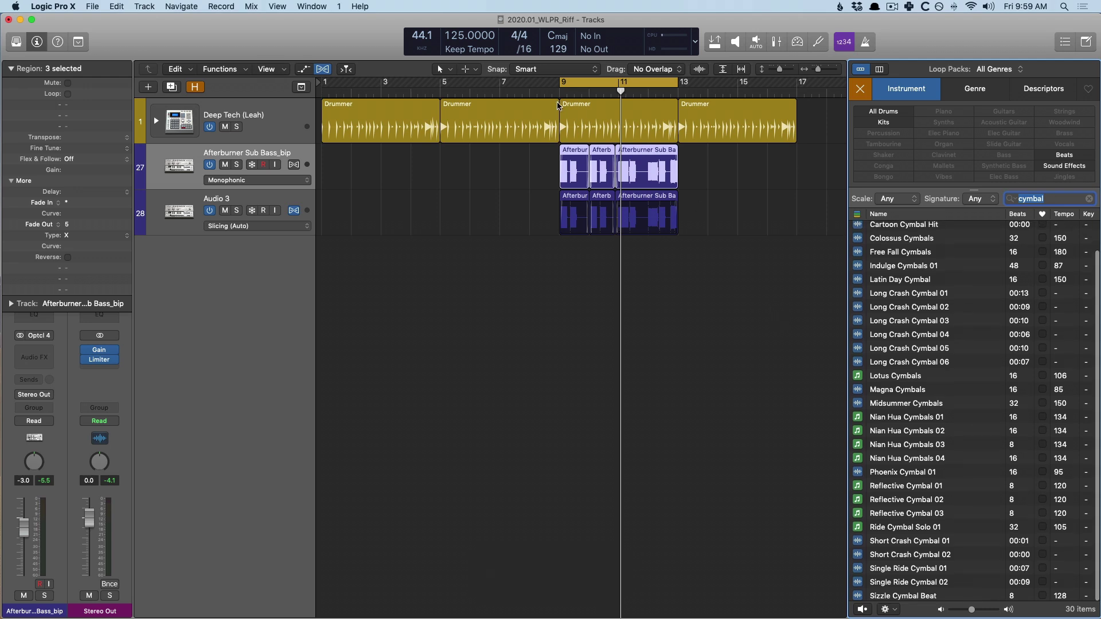
Step: Cycle the second Drummer region (bars 5–9) and preview Midsummer, Magna and Lotus Cymbals
click(488, 105)
key(ctrl+u)
key(space)
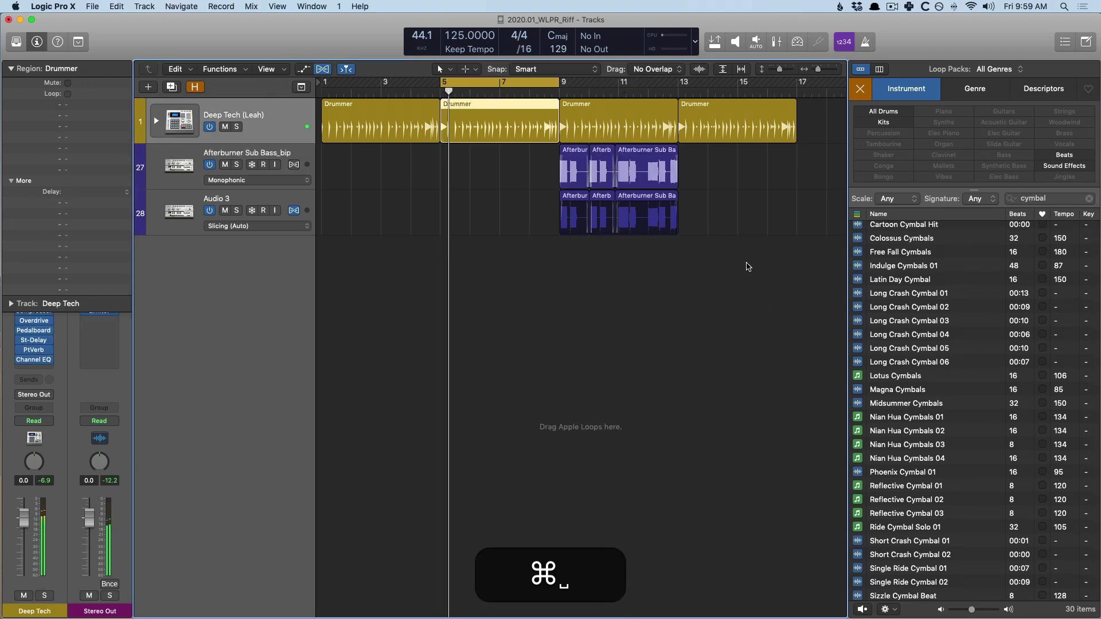
click(905, 403)
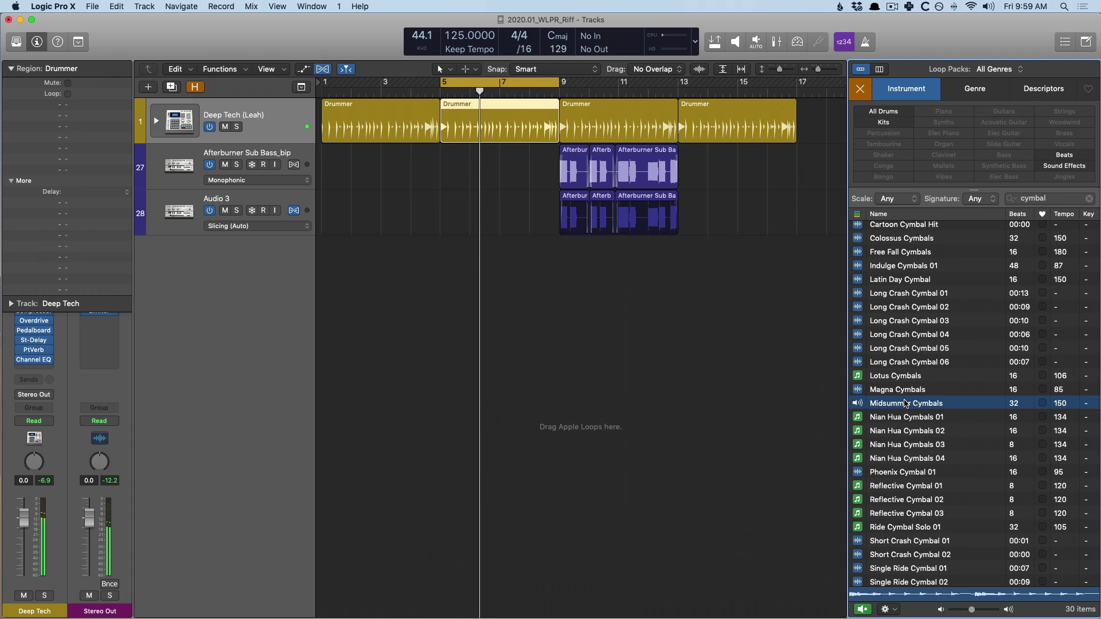
click(896, 390)
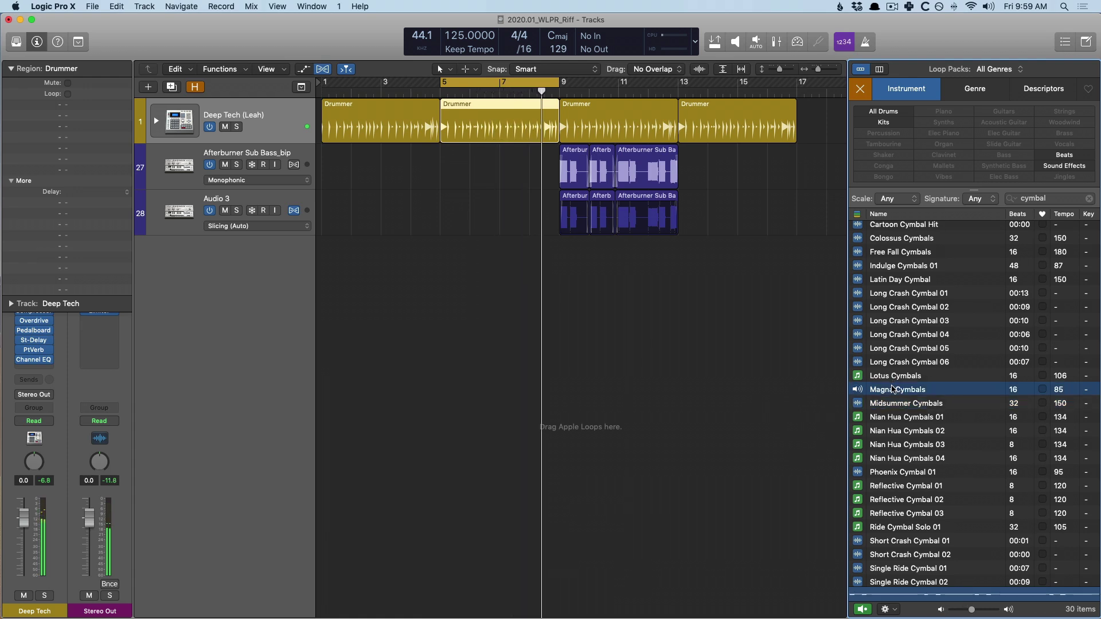
click(895, 376)
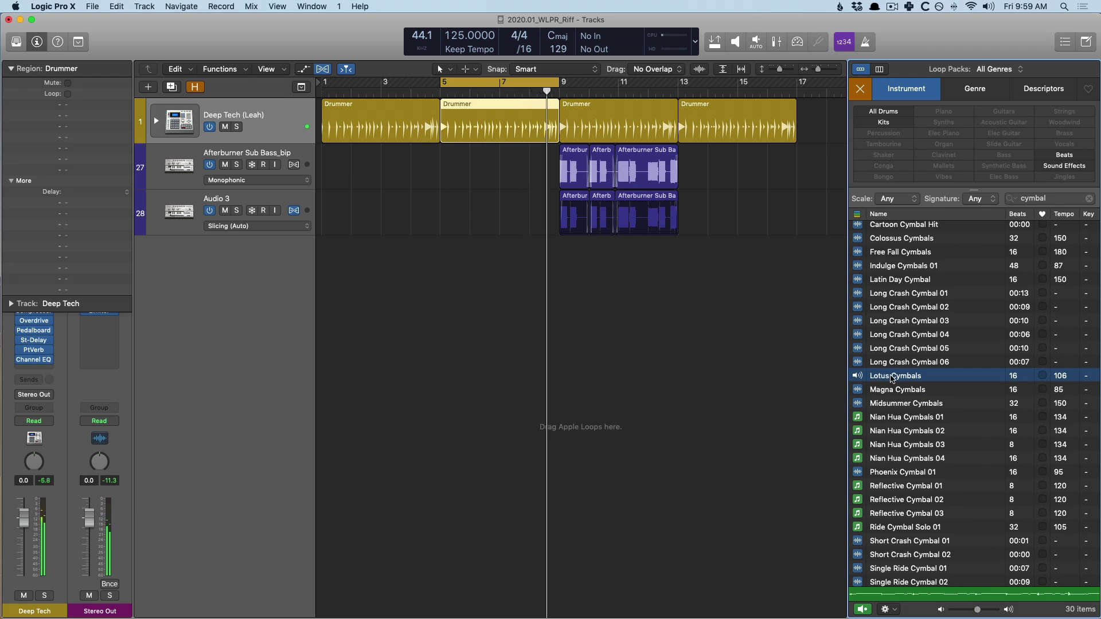
Step: Place Lotus Cymbals at bar 5 on a new Asian Kit track and insert Space Designer
drag(893, 379, 445, 273)
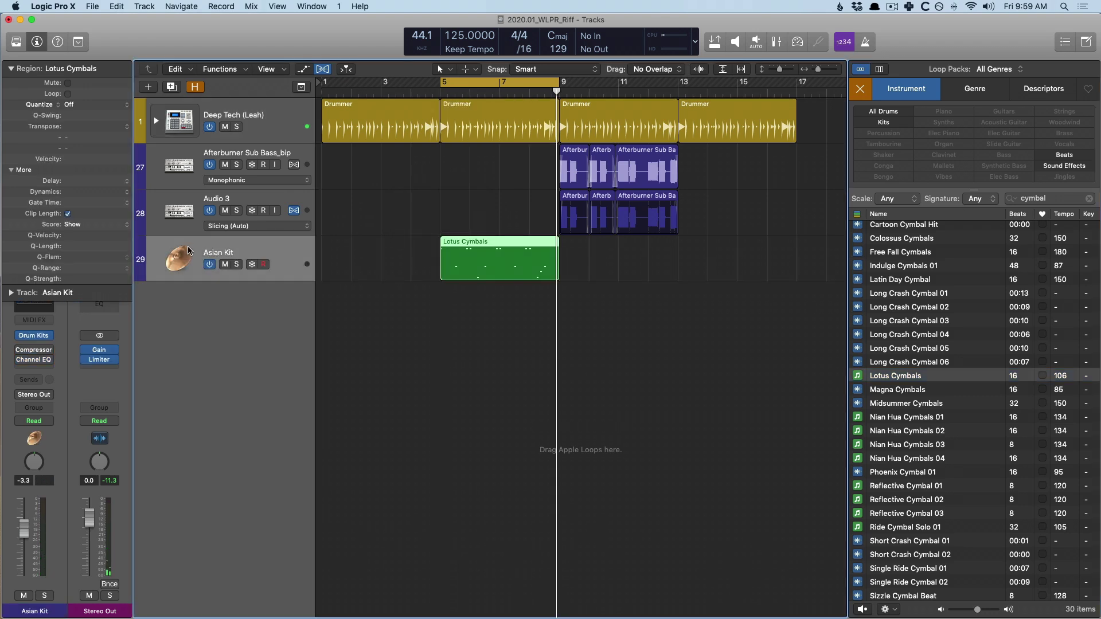
key(space)
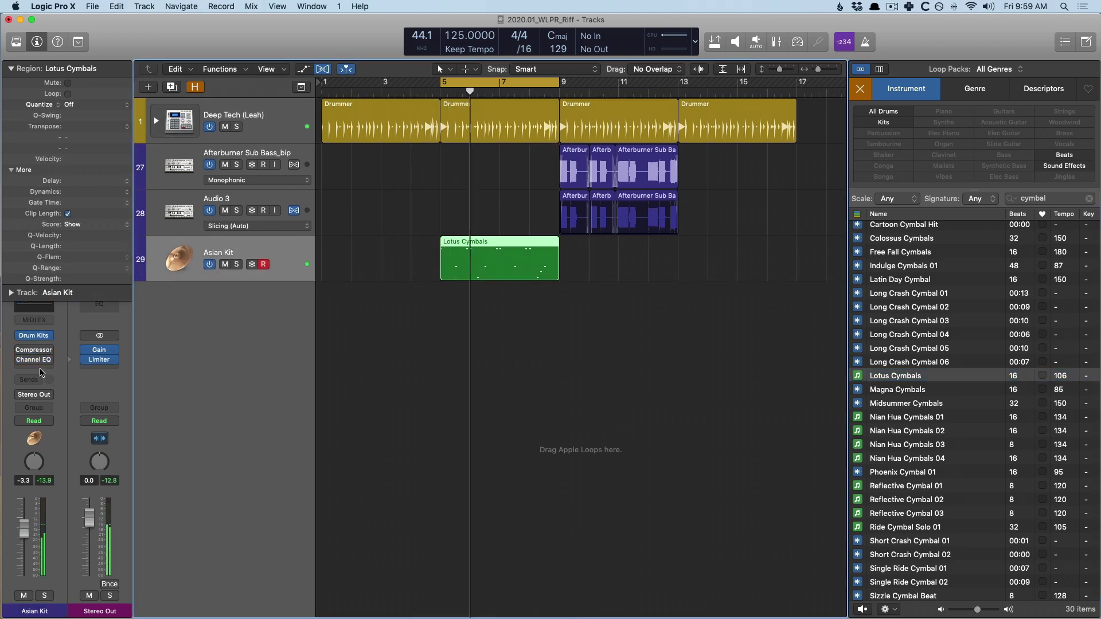
click(36, 368)
mouse_move(63, 556)
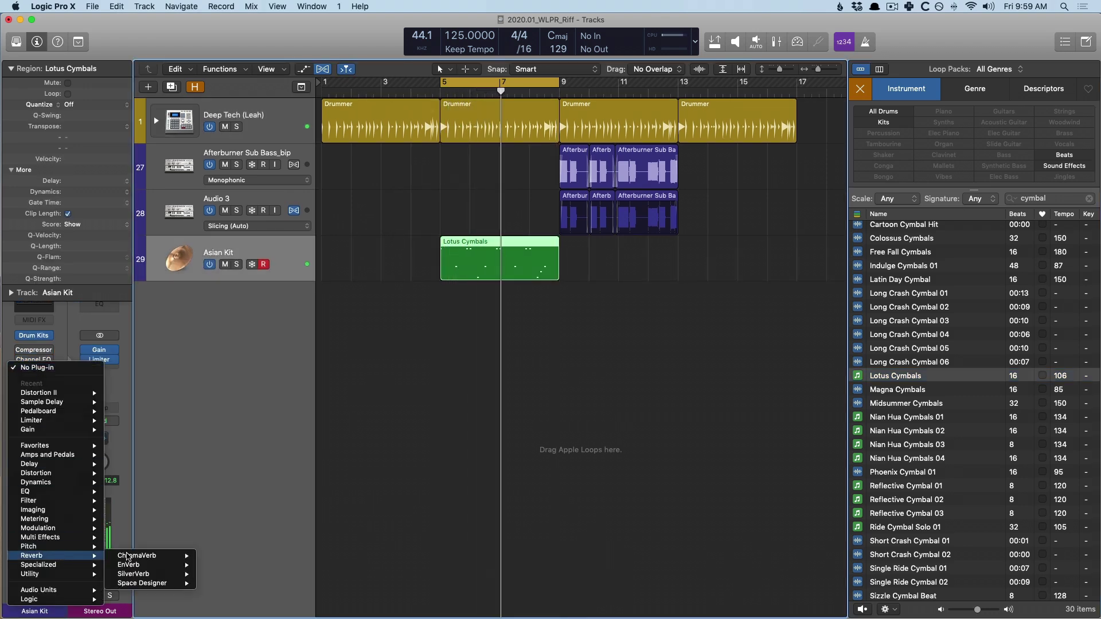
mouse_move(153, 584)
click(215, 584)
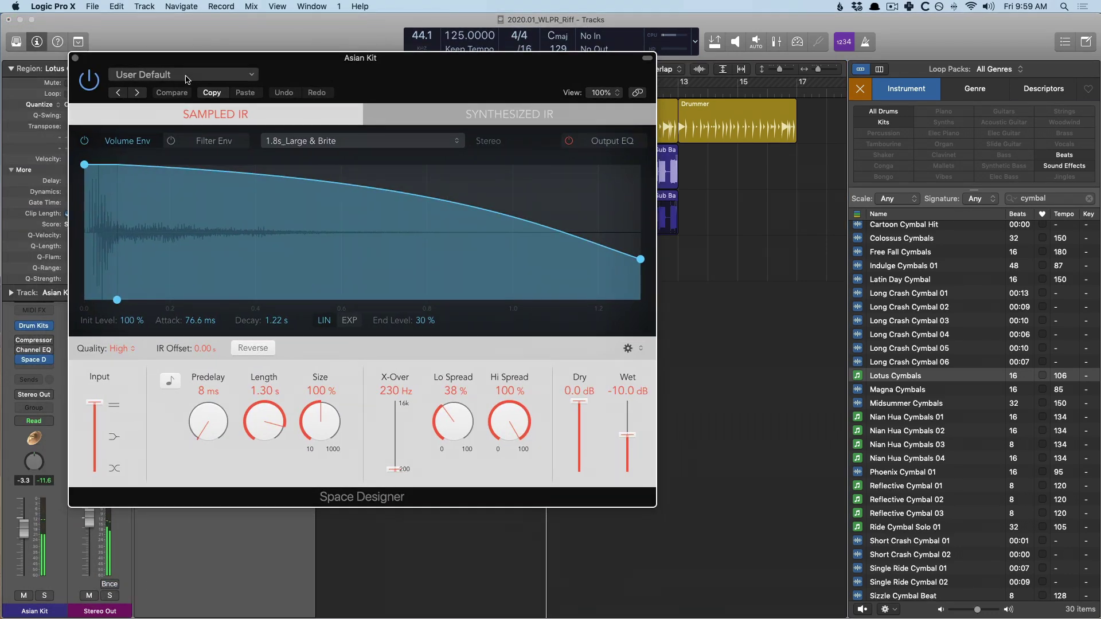
Step: Load the Speakers preset Mini Cassette, then step back to Micro Cardboard Box
click(184, 74)
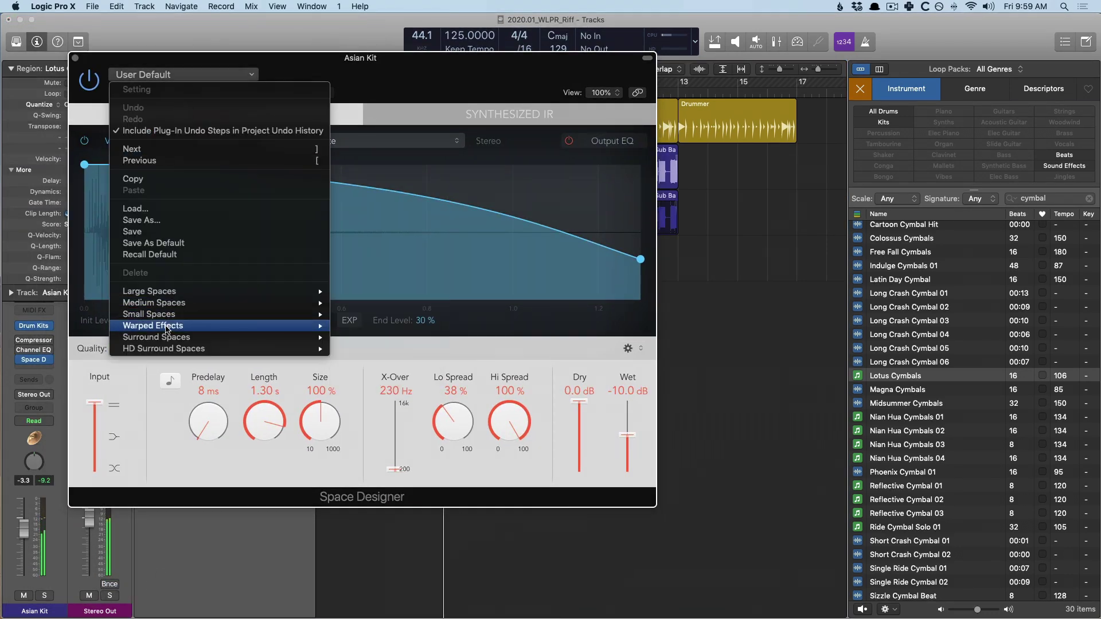
mouse_move(275, 325)
mouse_move(372, 386)
click(510, 367)
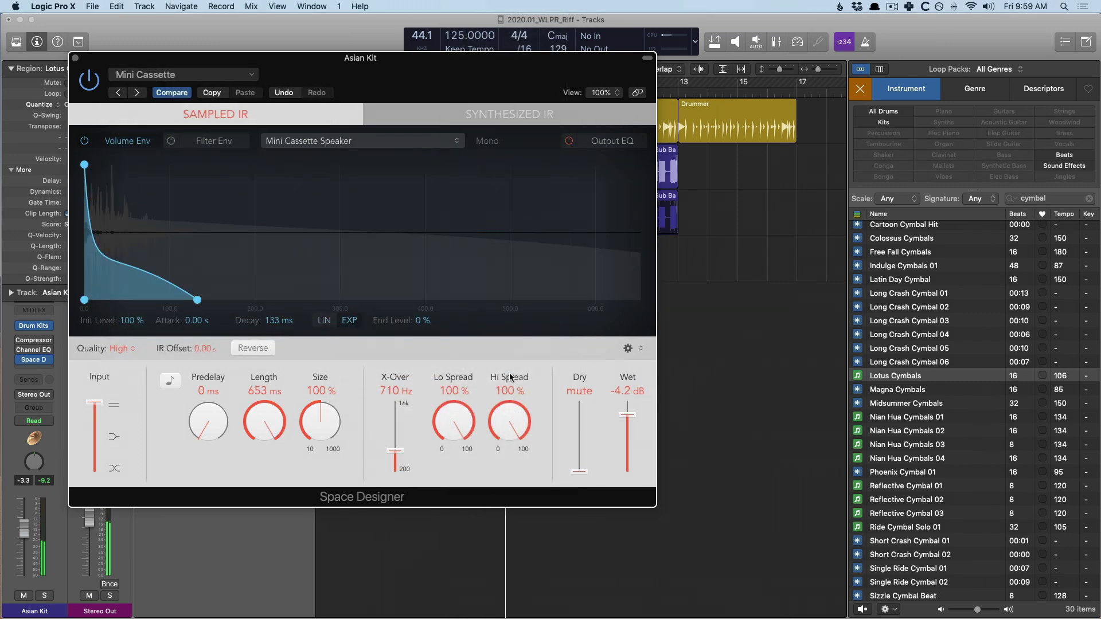
key(bracketleft)
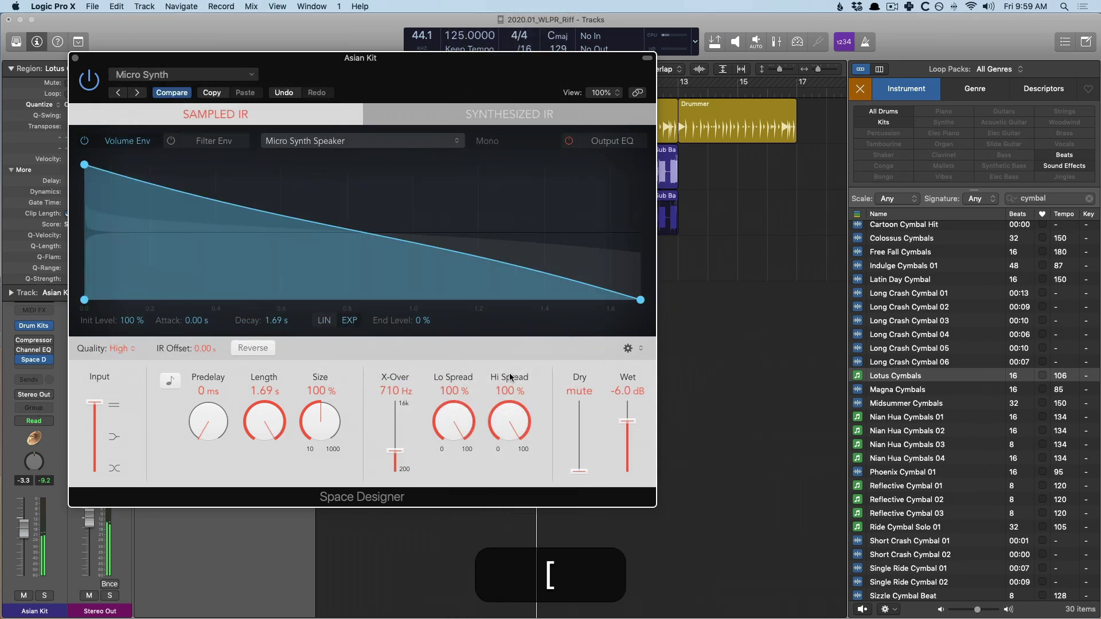
key(bracketleft)
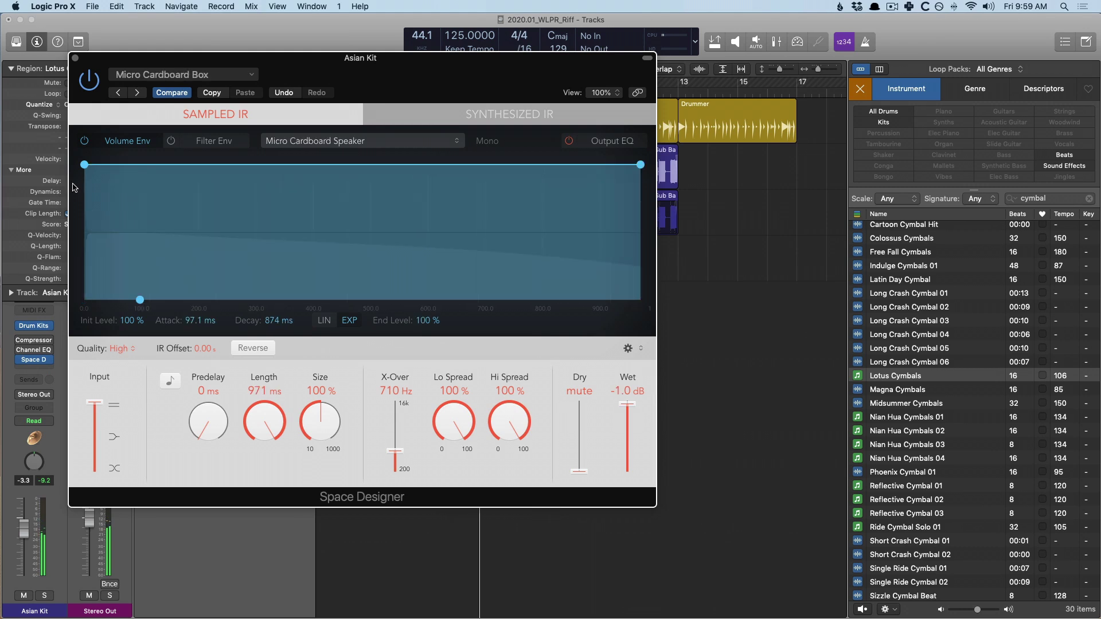
key(space)
click(75, 58)
key(space)
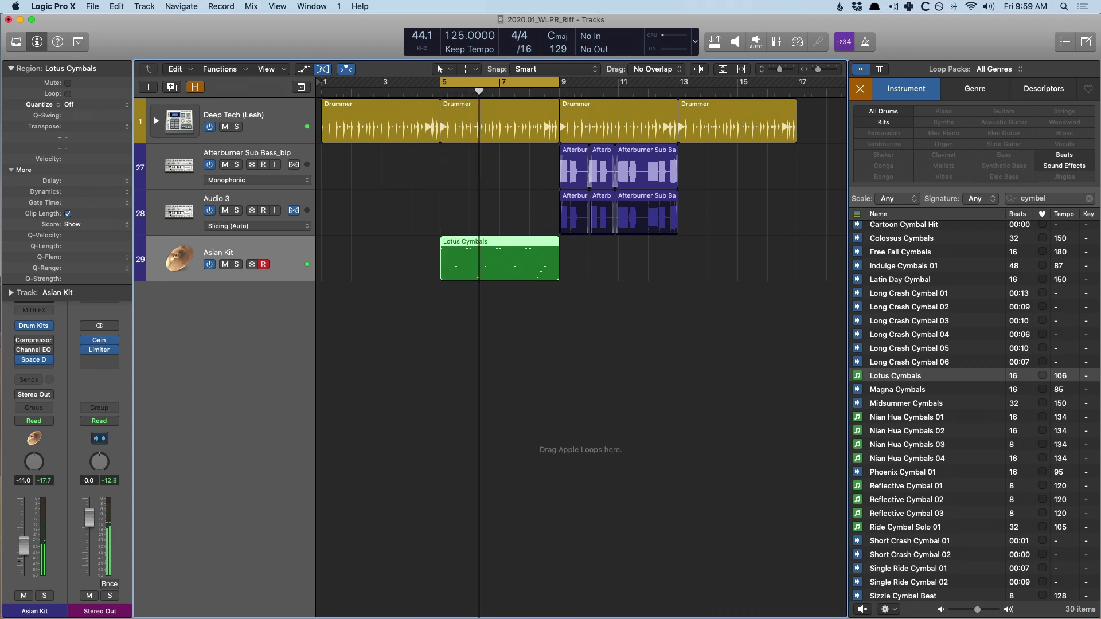
Step: Preview Nian Hua Cymbals 02, place it at bar 5 on a new track, and show the Mixer
click(887, 431)
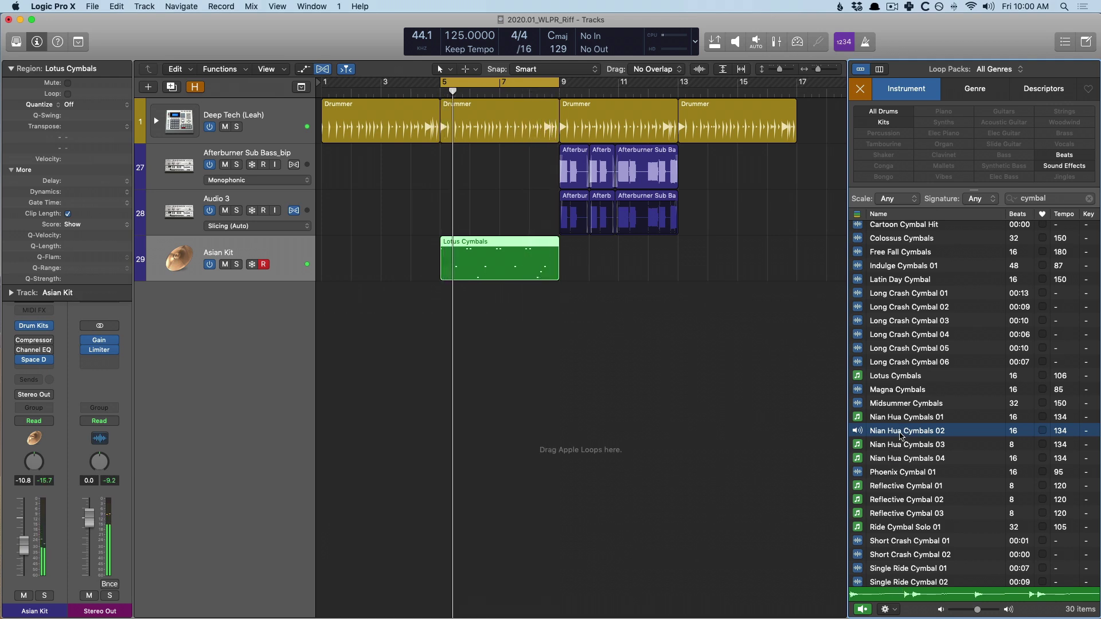
key(space)
drag(889, 430, 443, 363)
key(space)
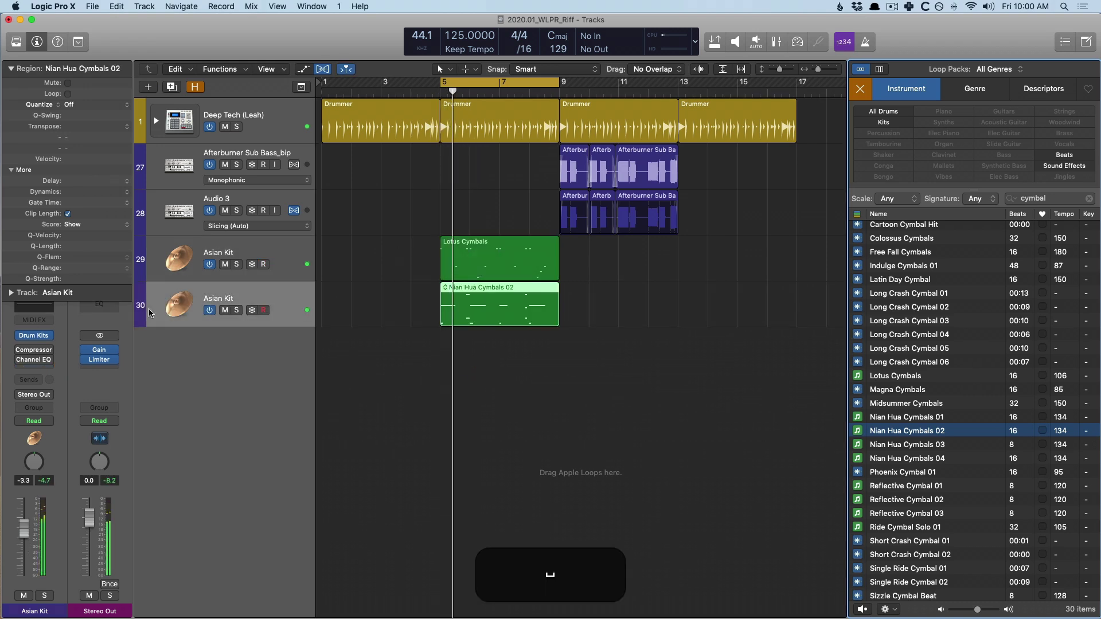
key(x)
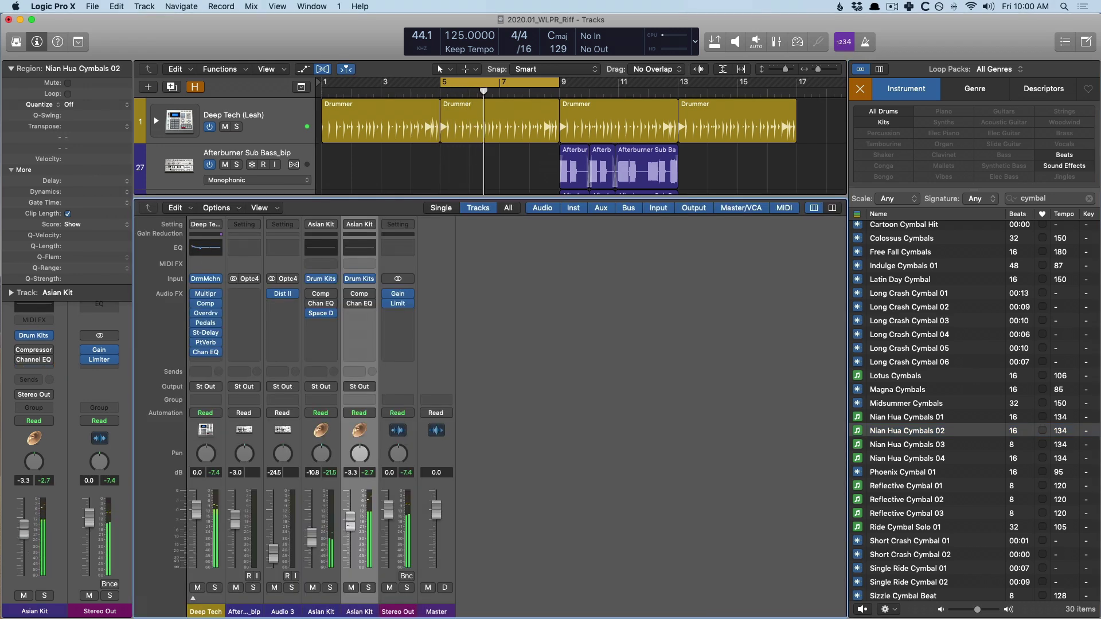
Step: Select both Asian Kit channels and nudge their faders down together
scroll(342, 558, down, 10)
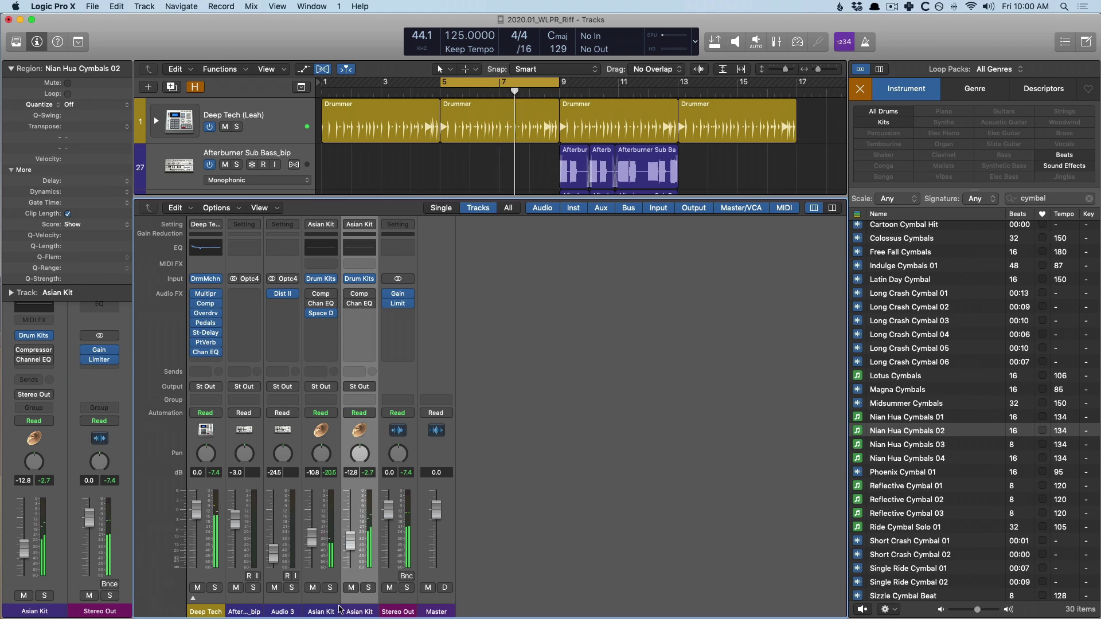
super+click(317, 542)
right_click(321, 460)
click(323, 568)
click(320, 601)
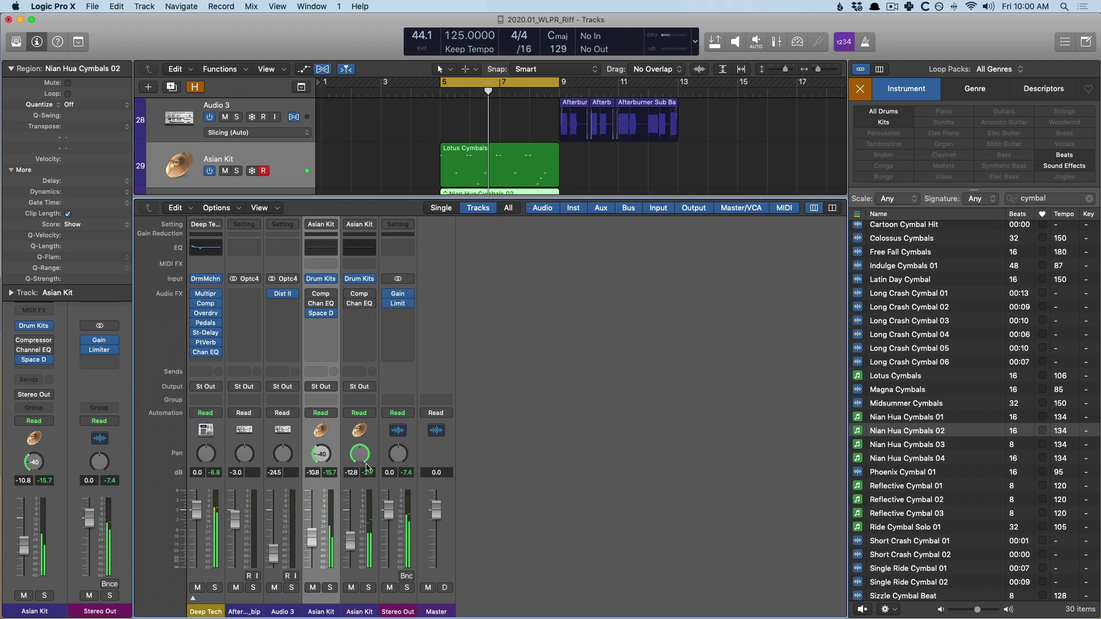
super+click(308, 530)
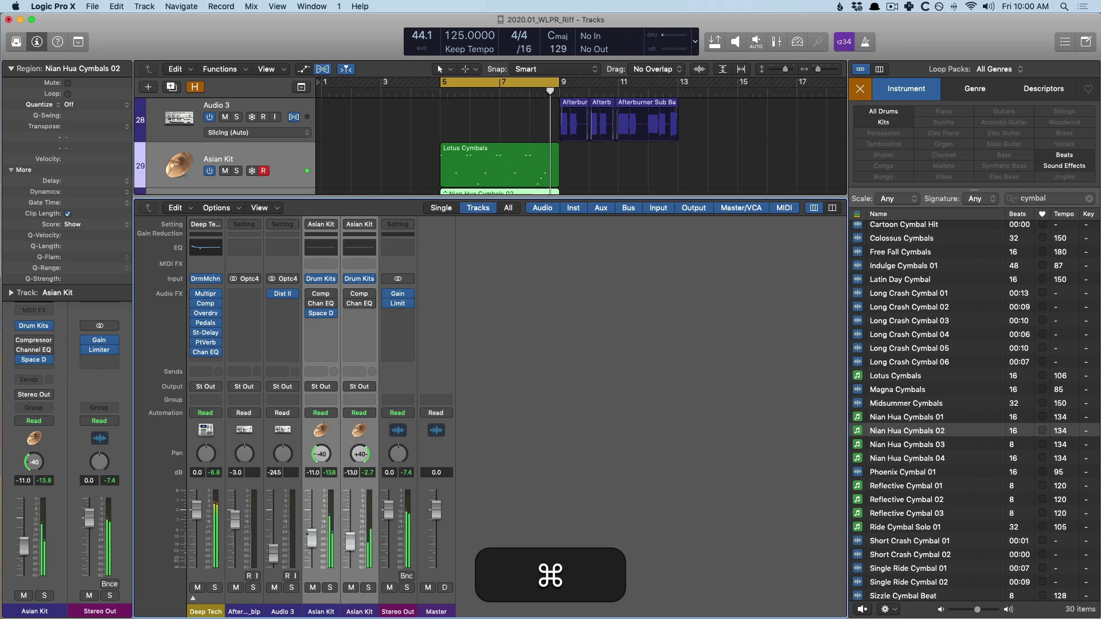
drag(312, 537, 311, 540)
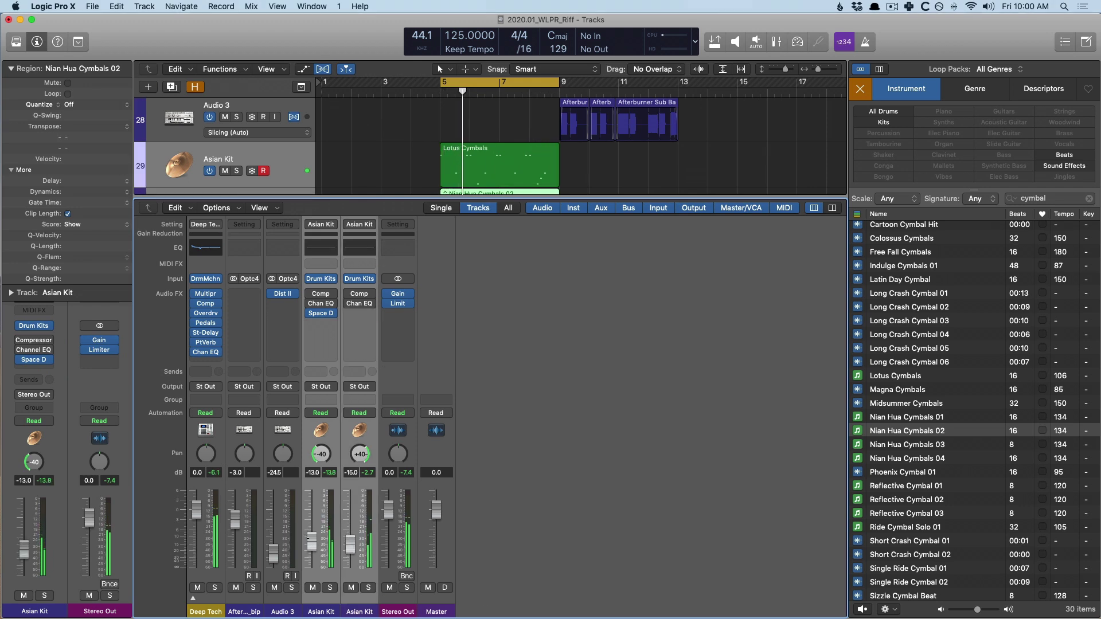
Step: Insert a Tremolo effect on the second Asian Kit channel
click(320, 607)
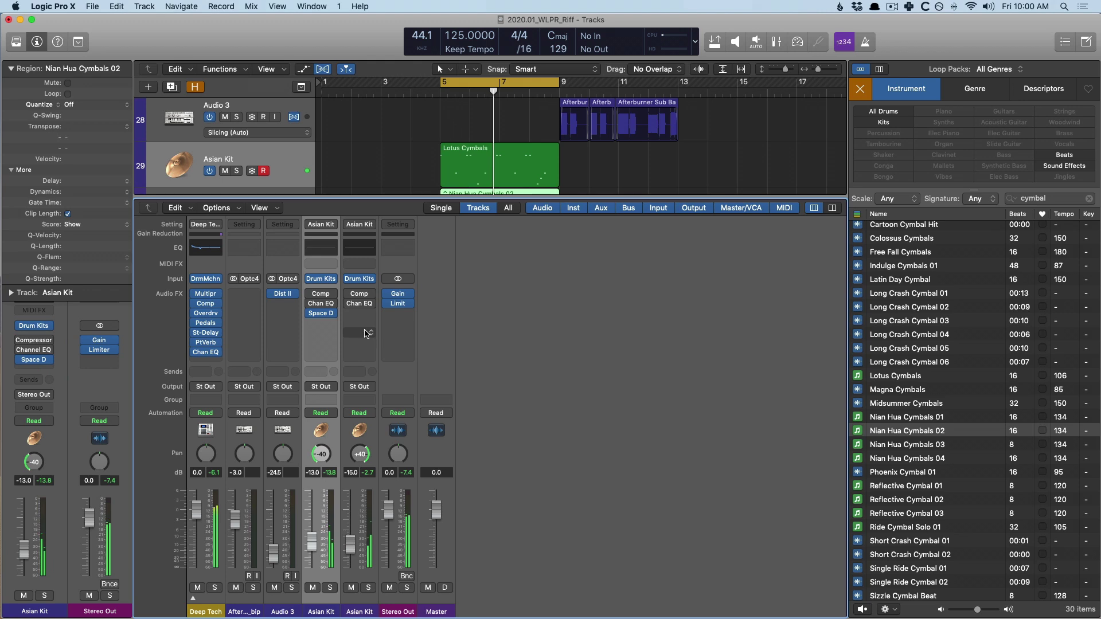
click(367, 335)
mouse_move(381, 487)
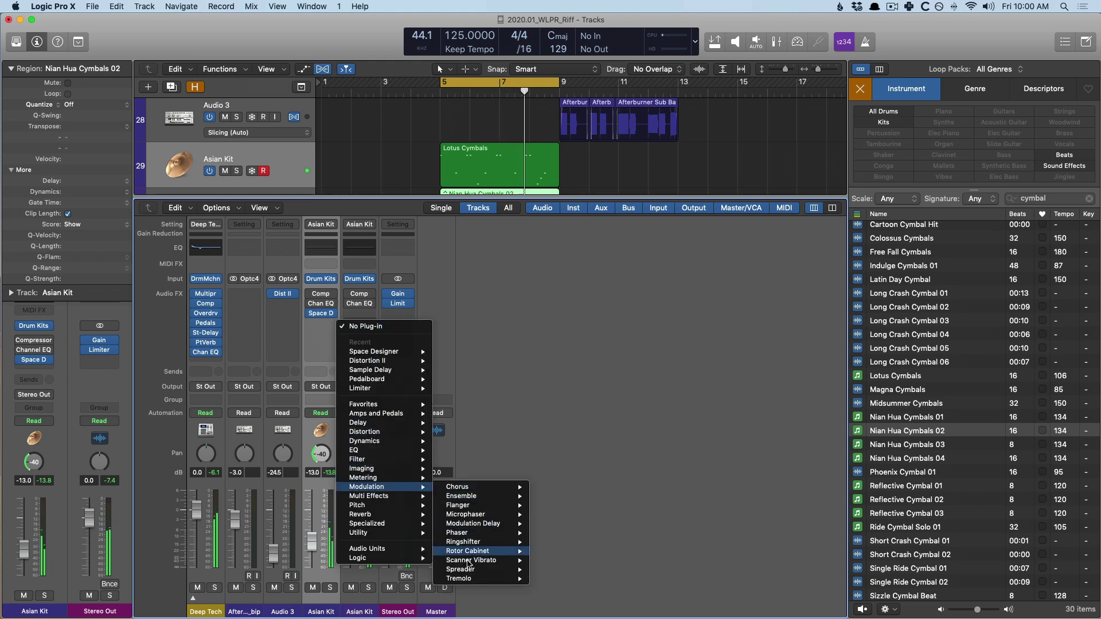
mouse_move(468, 579)
click(550, 579)
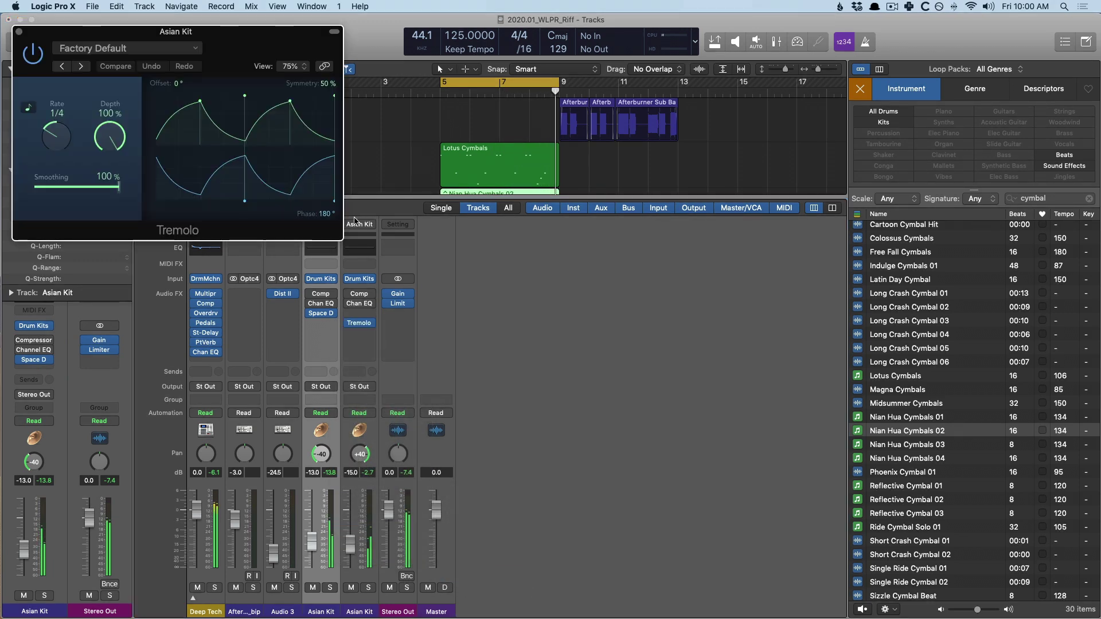
drag(200, 31, 424, 128)
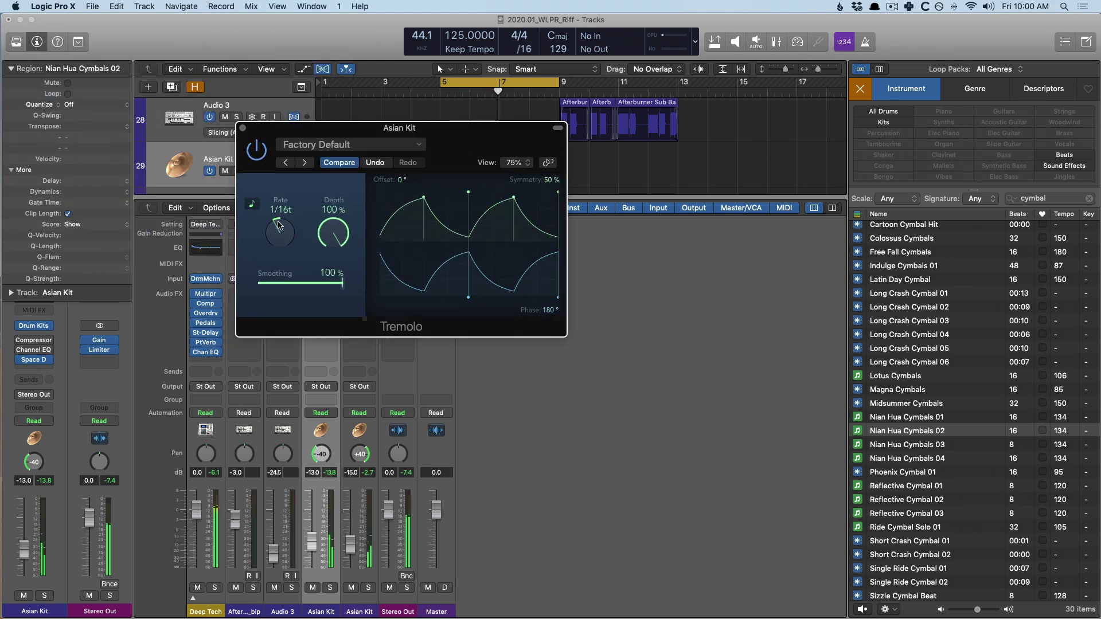
key(v)
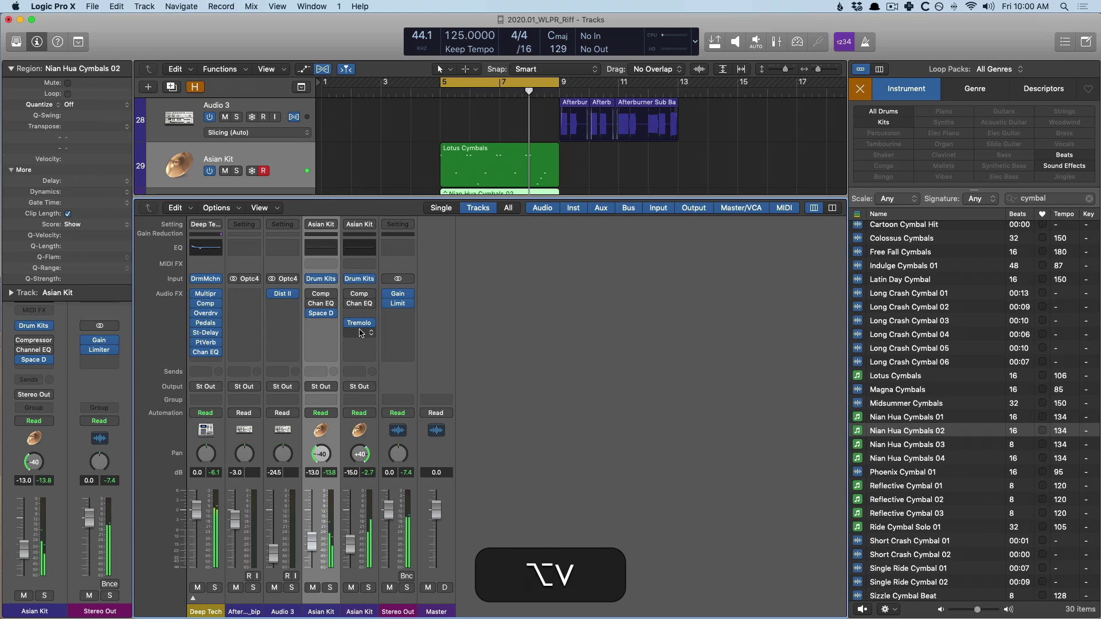
Step: Copy the Tremolo to the first Asian Kit and raise both levels about 1.8 dB
drag(333, 326, 330, 324)
key(v)
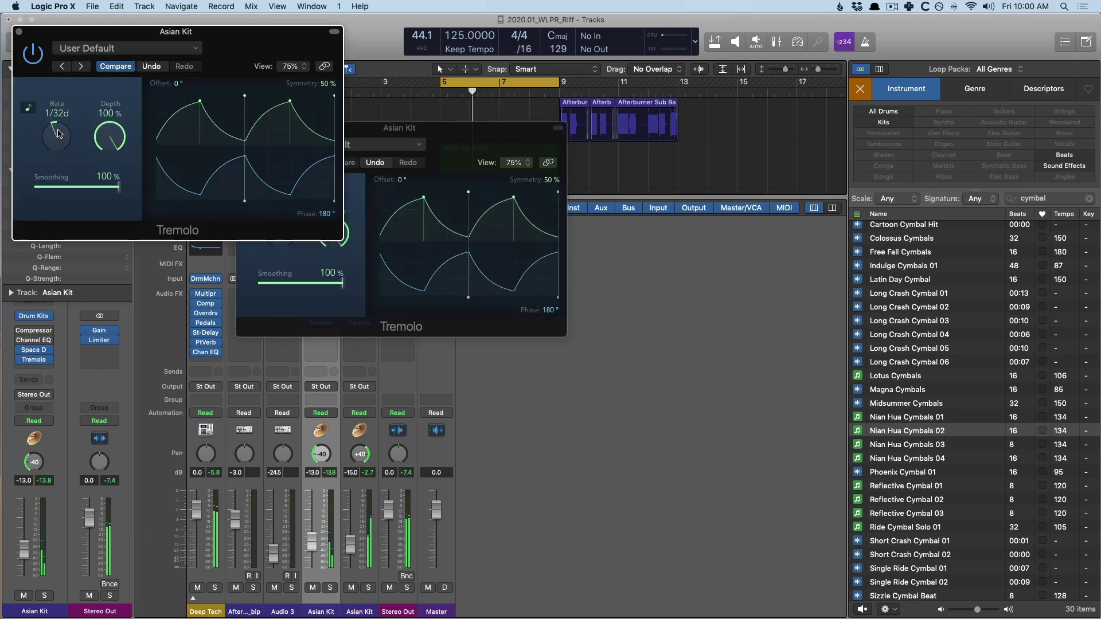
key(v)
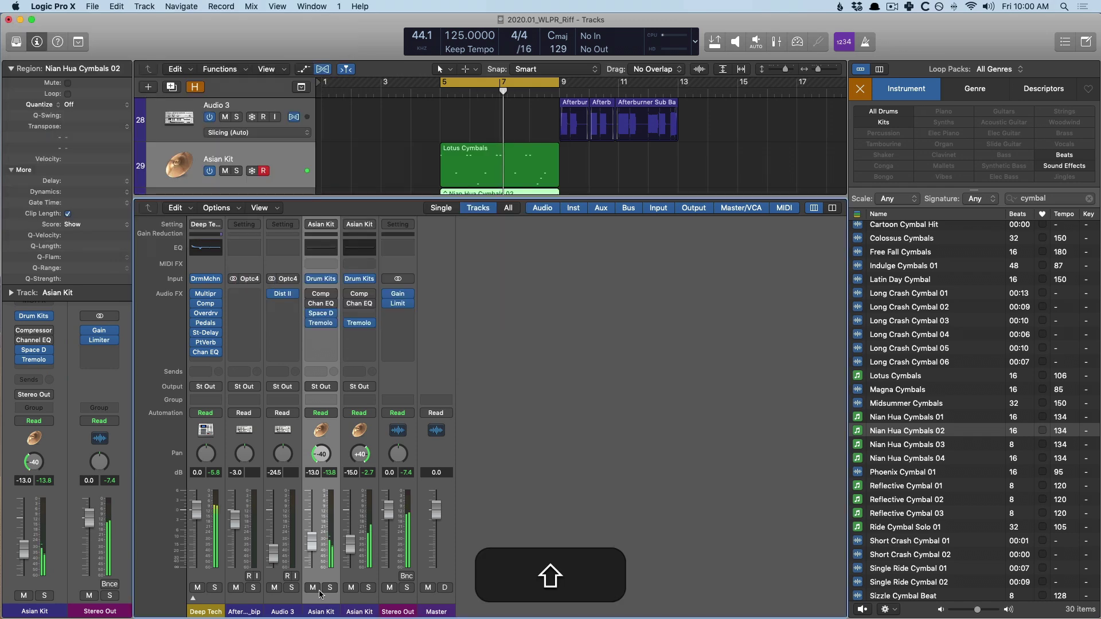
shift+super+click(349, 608)
drag(351, 551, 352, 548)
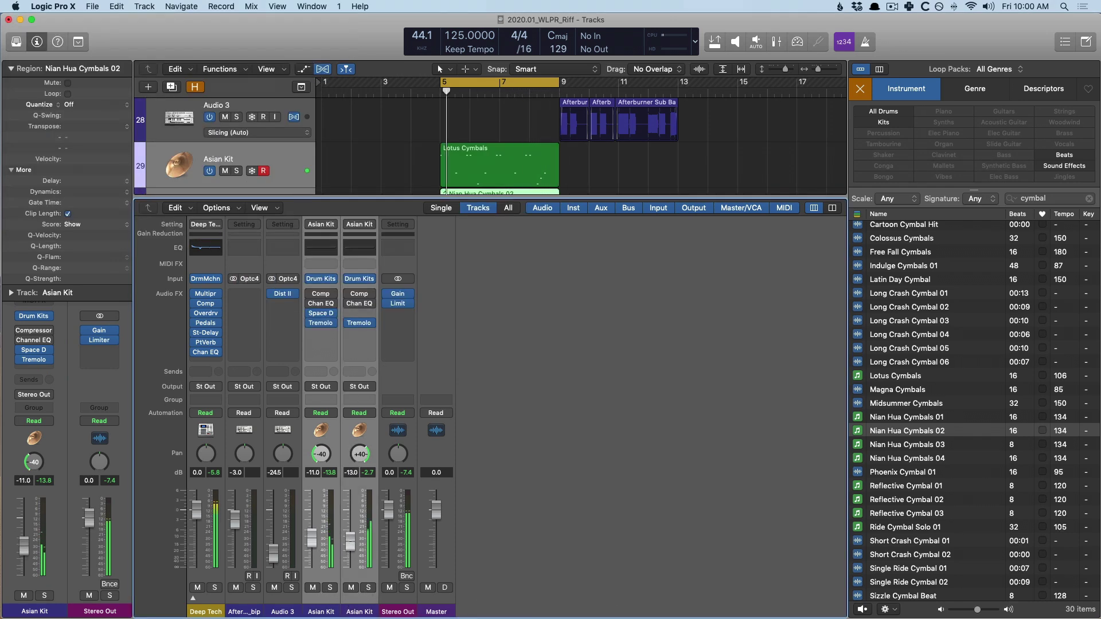
Step: Bounce Lotus Cymbals and Nian Hua Cymbals 02 in place to new _bip tracks
key(x)
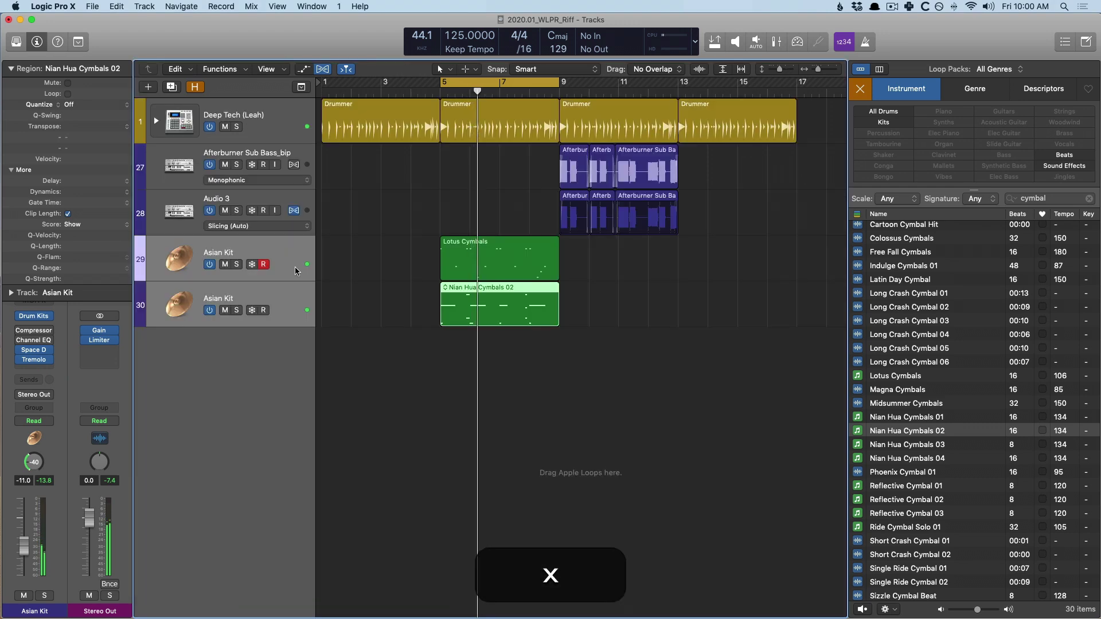
click(298, 258)
key(ctrl+b)
key(Return)
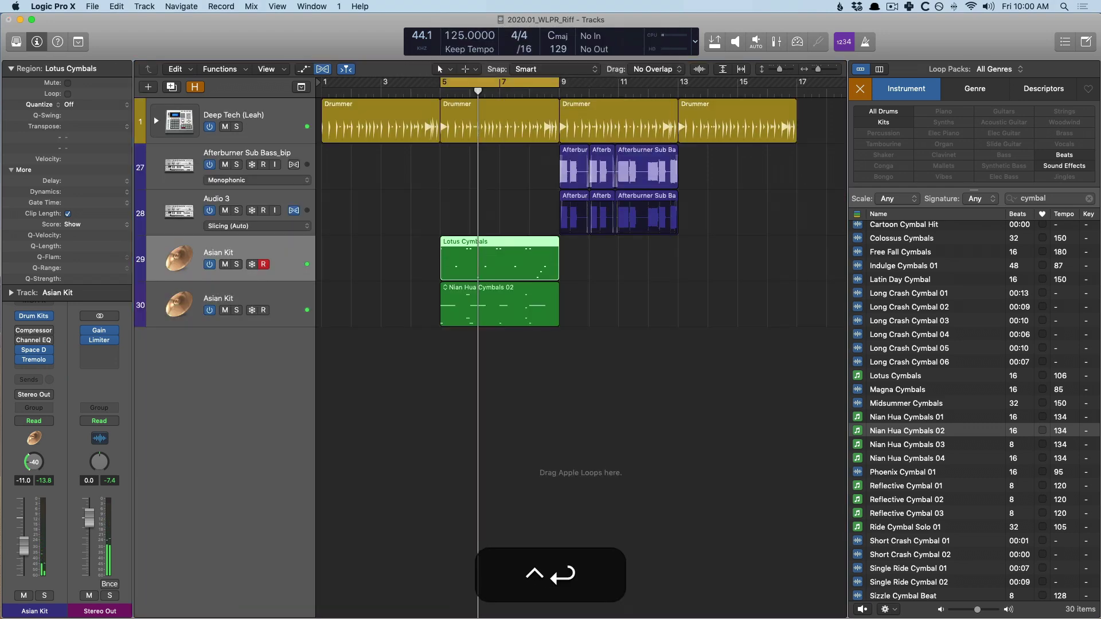
key(ctrl+Down)
key(ctrl+b)
key(Return)
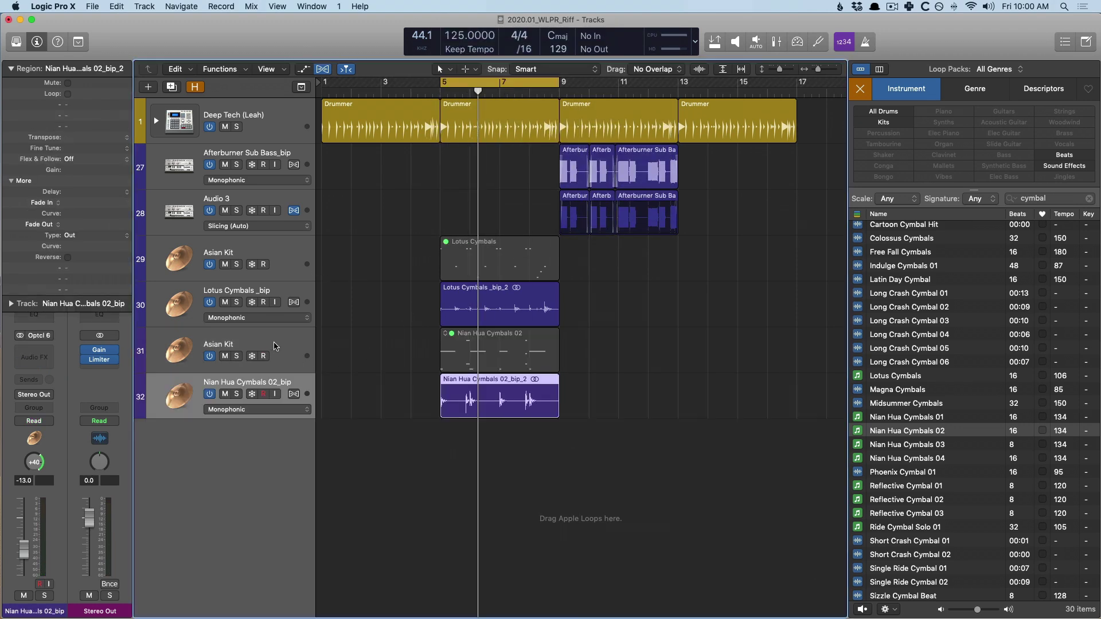
Step: Hide the two original cymbal tracks and copy the Nian Hua region's end onto a new Asian Kit track
click(273, 348)
super+click(244, 267)
key(ctrl+alt+h)
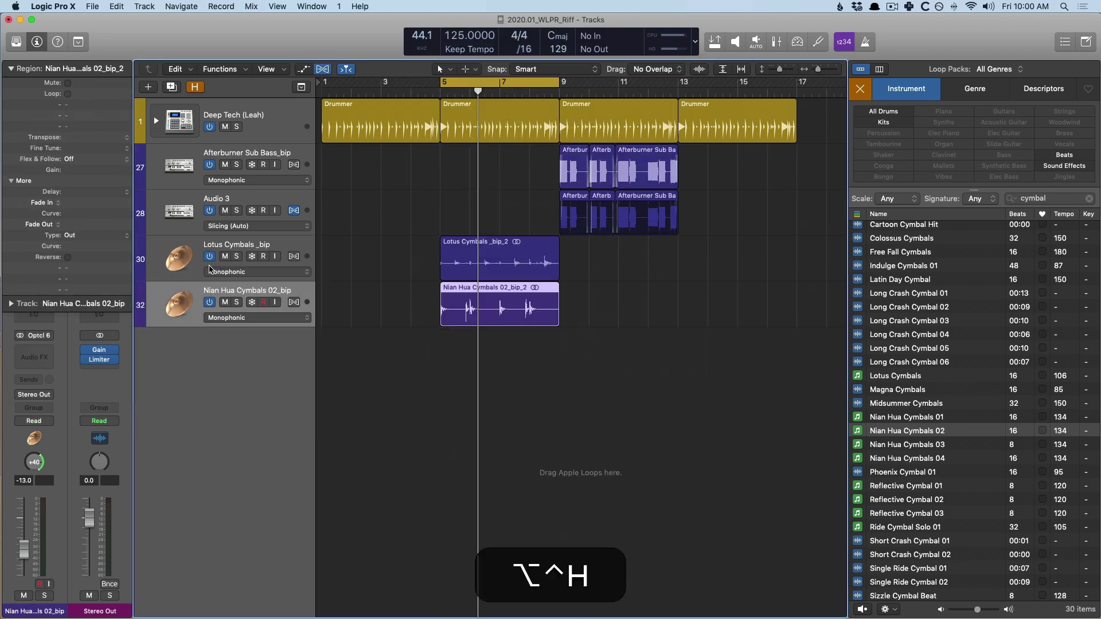
drag(421, 239, 611, 393)
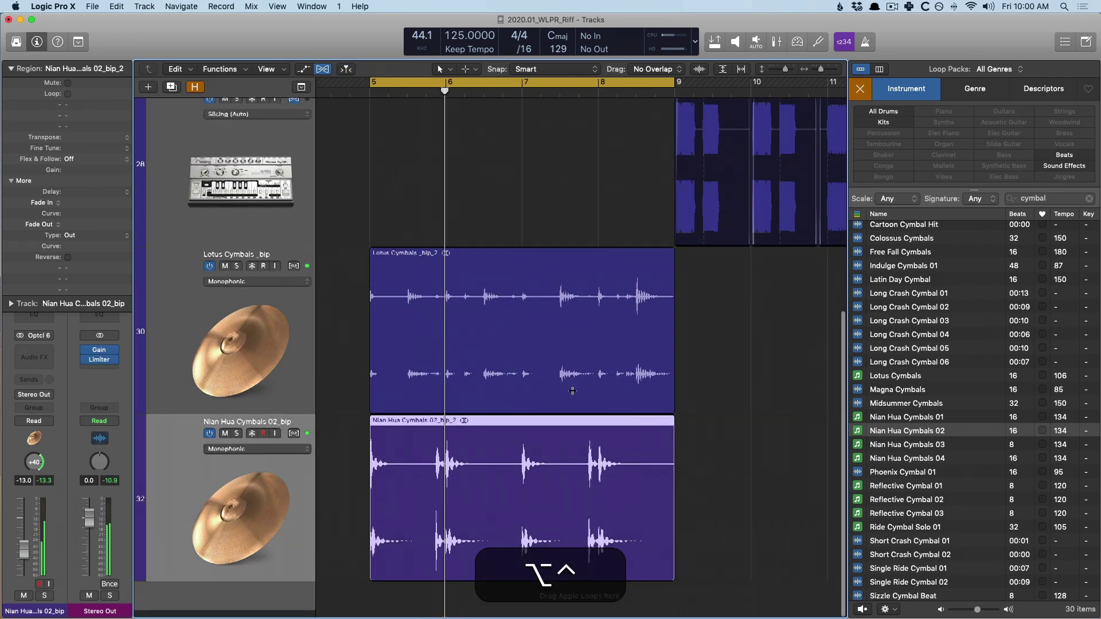
key(super+Up)
key(super+Up)
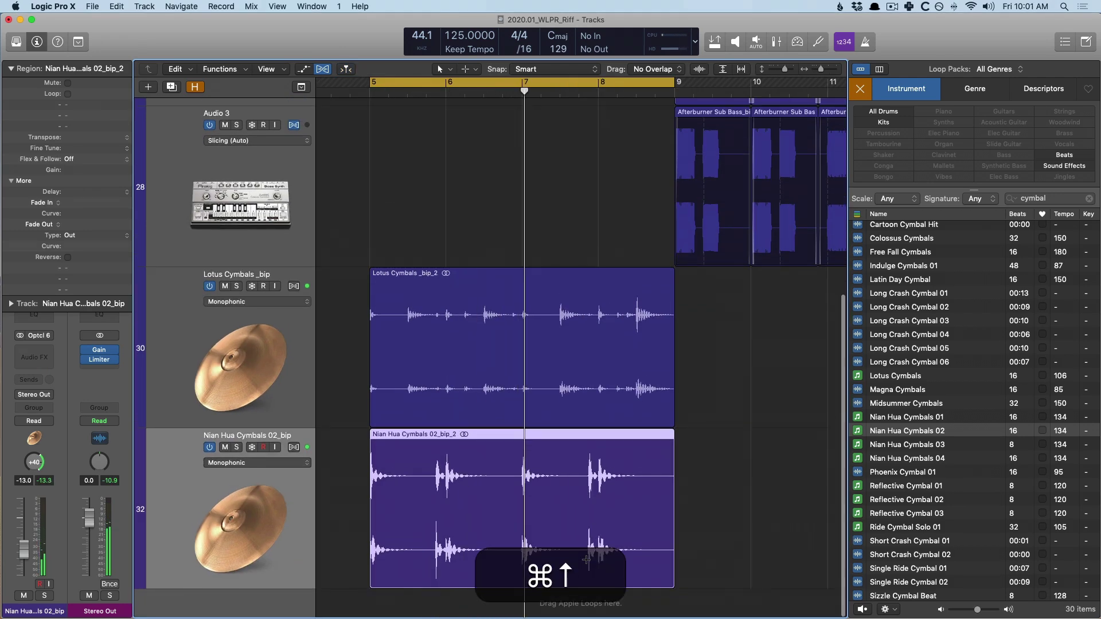
key(super+d)
drag(584, 421, 630, 456)
Step: Reverse the copied Nian Hua cymbal region, extend its start toward bar 5 and delete its tail
click(67, 257)
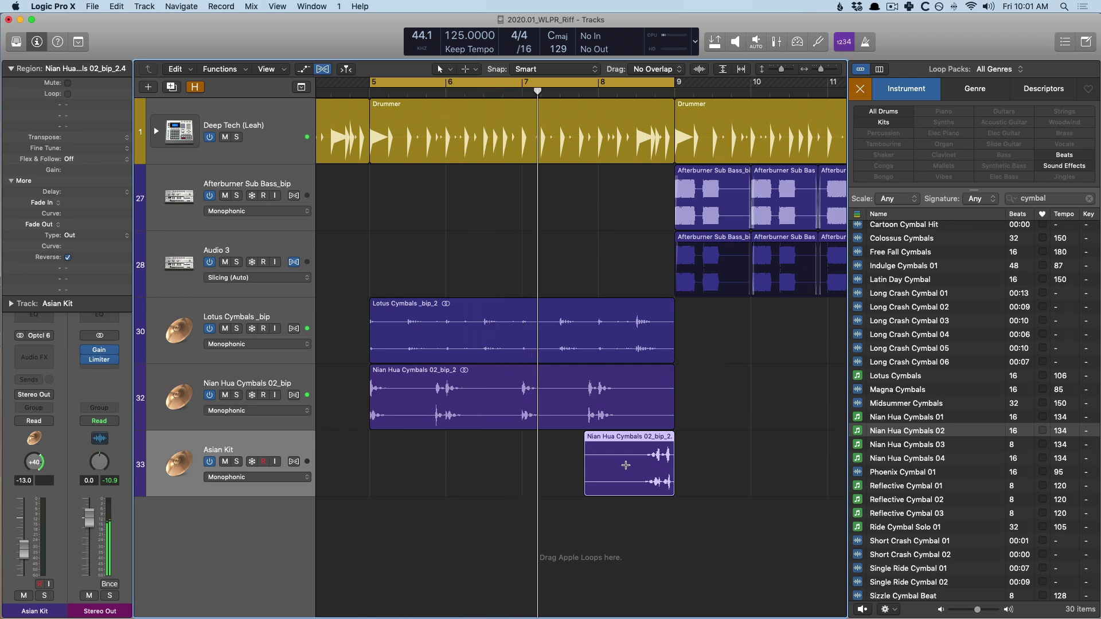
drag(564, 310, 751, 588)
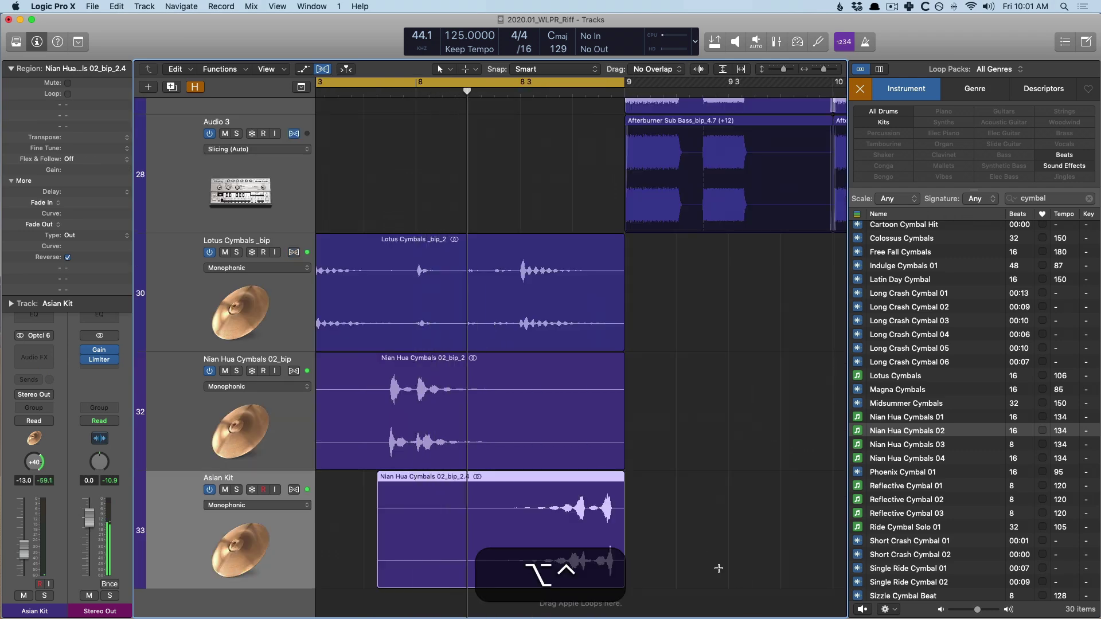
ctrl+alt+click(702, 515)
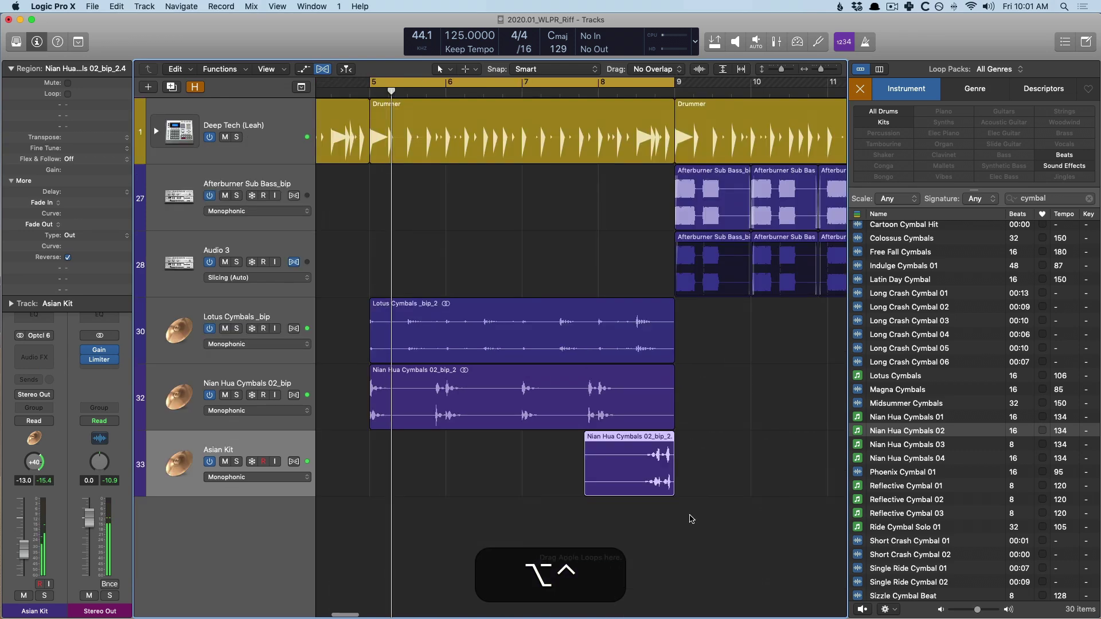
drag(365, 475, 374, 474)
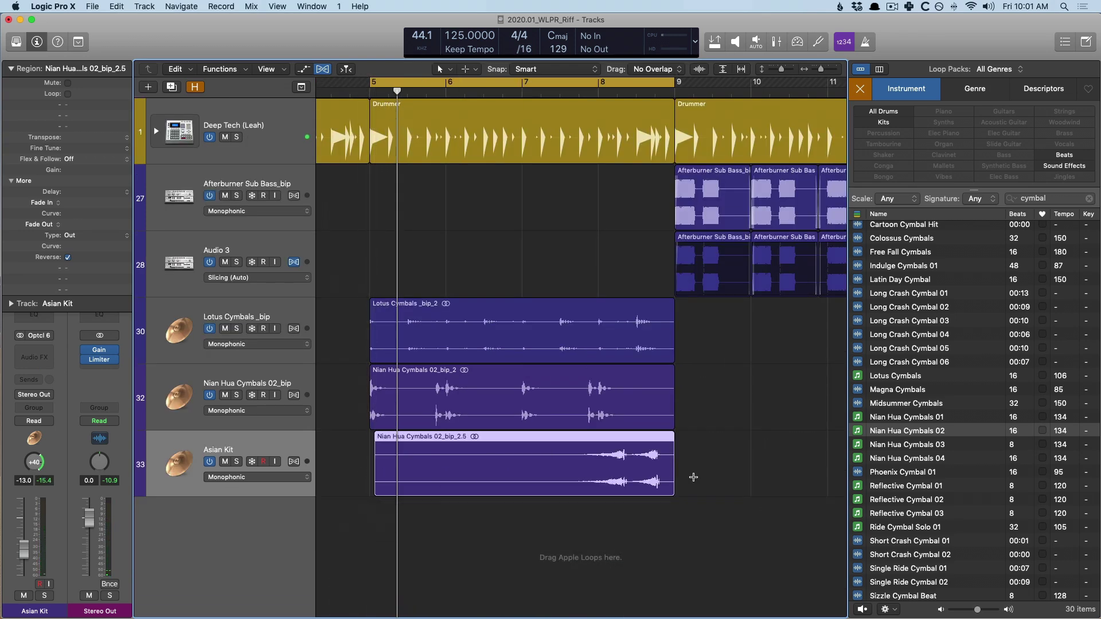
drag(692, 483, 626, 479)
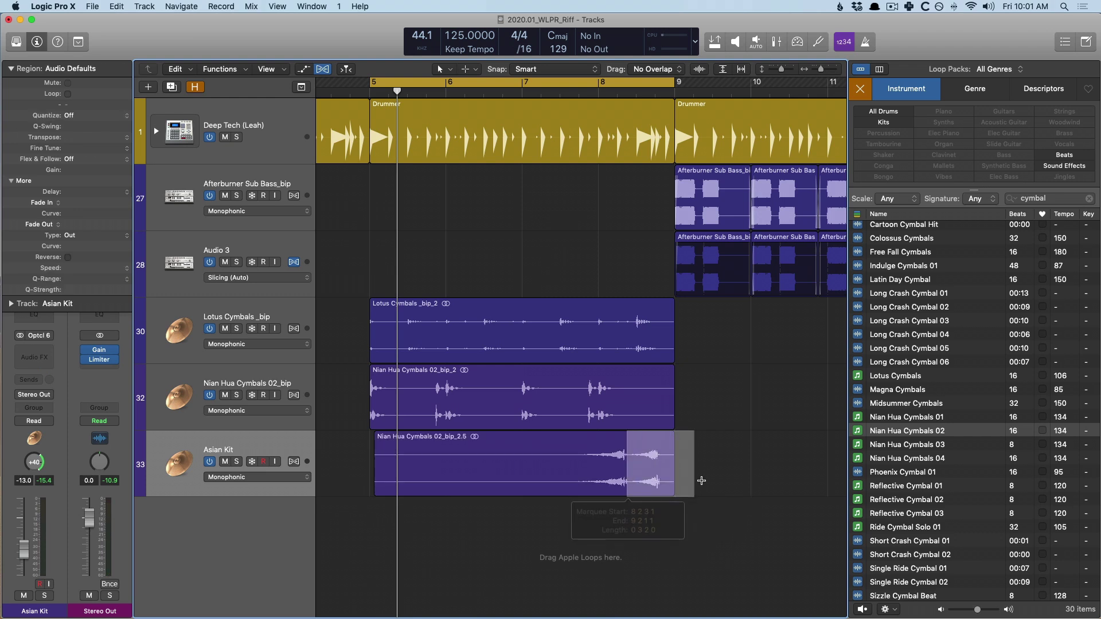
key(Delete)
key(space)
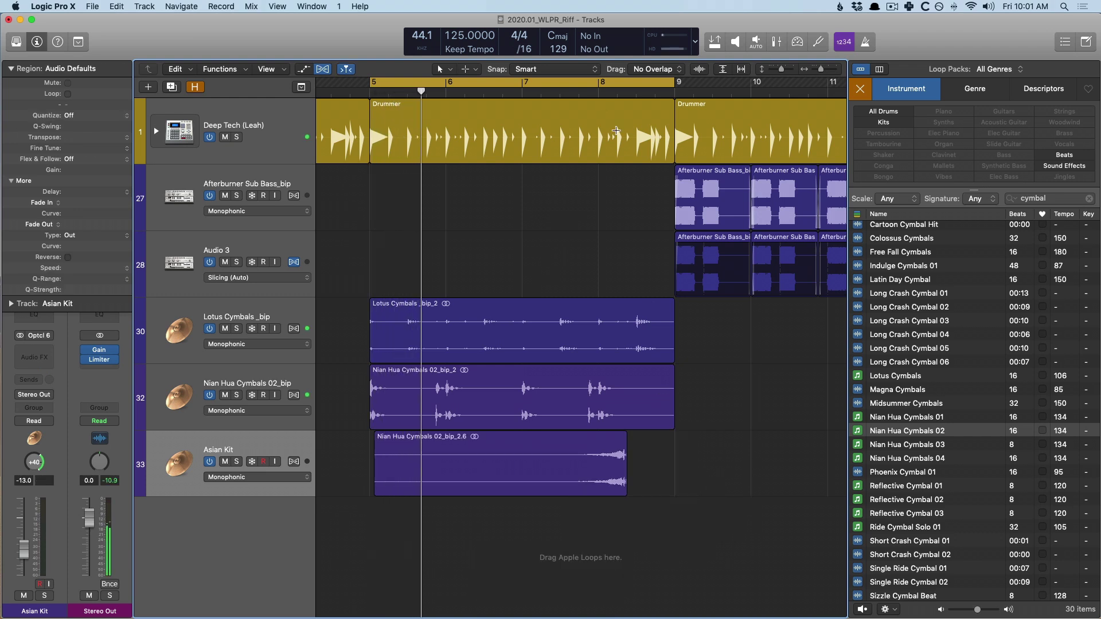
Step: Move the reversed region later, trim a small piece off its end, and audition the swell
key(c)
key(ctrl+alt+c)
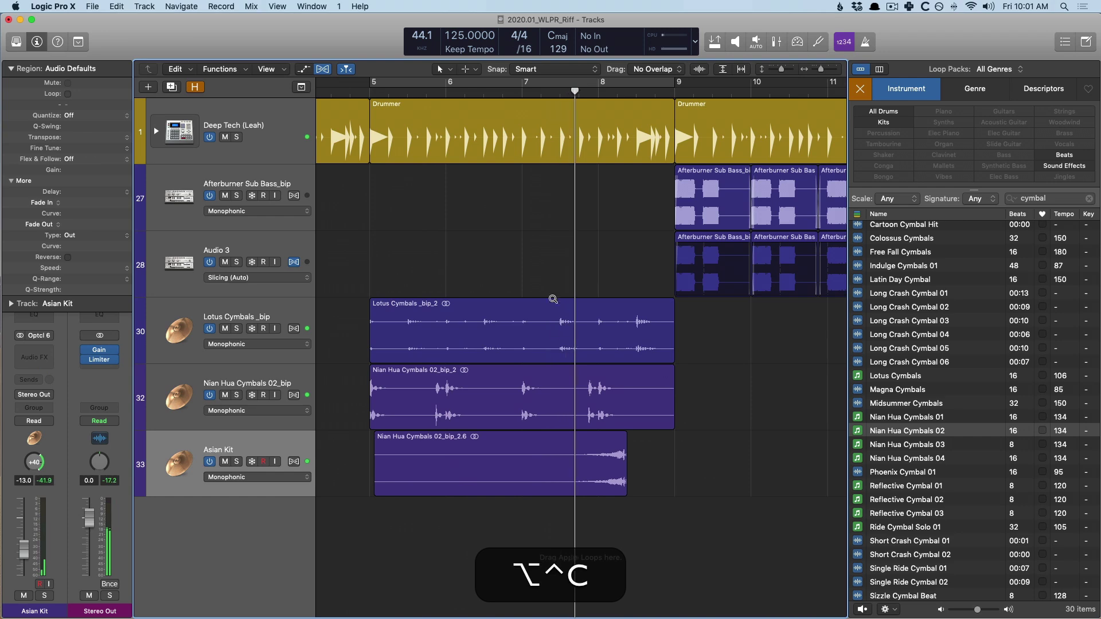
drag(563, 510, 608, 516)
drag(623, 535, 615, 537)
key(BackSpace)
click(549, 496)
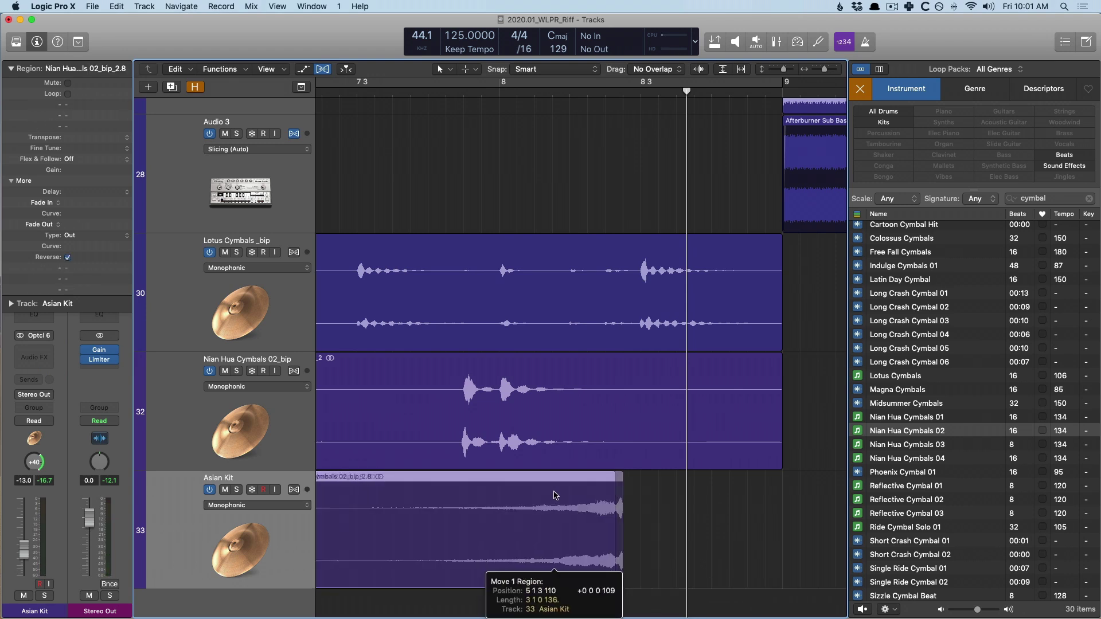
key(space)
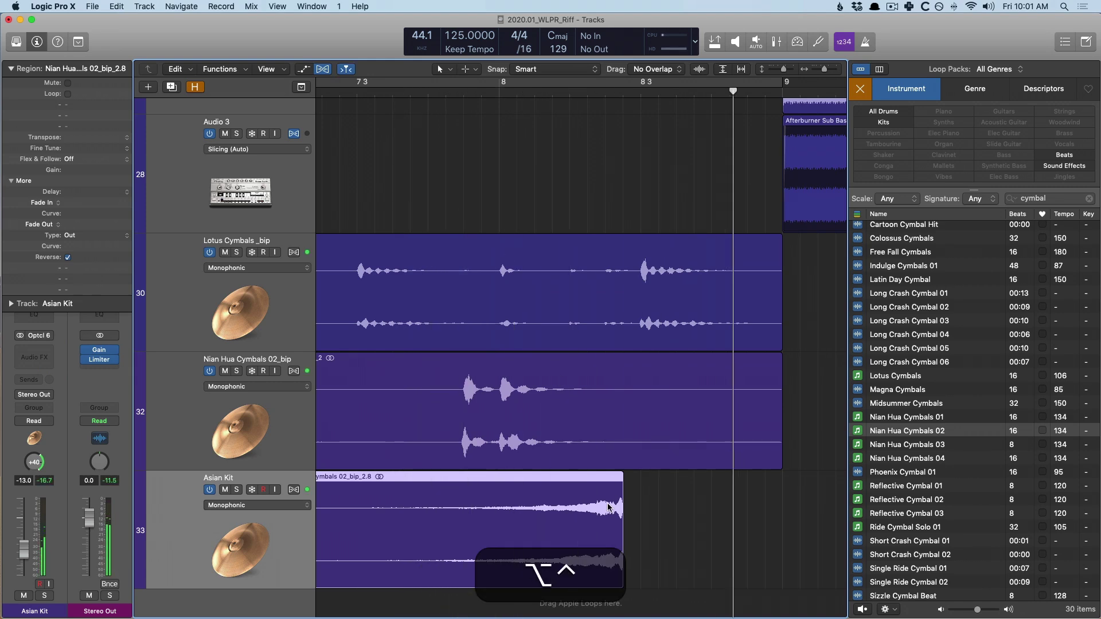
Step: Nudge the reversed swell slightly earlier so it builds before bar 8, then check the timing
key(ctrl+alt+space)
key(space)
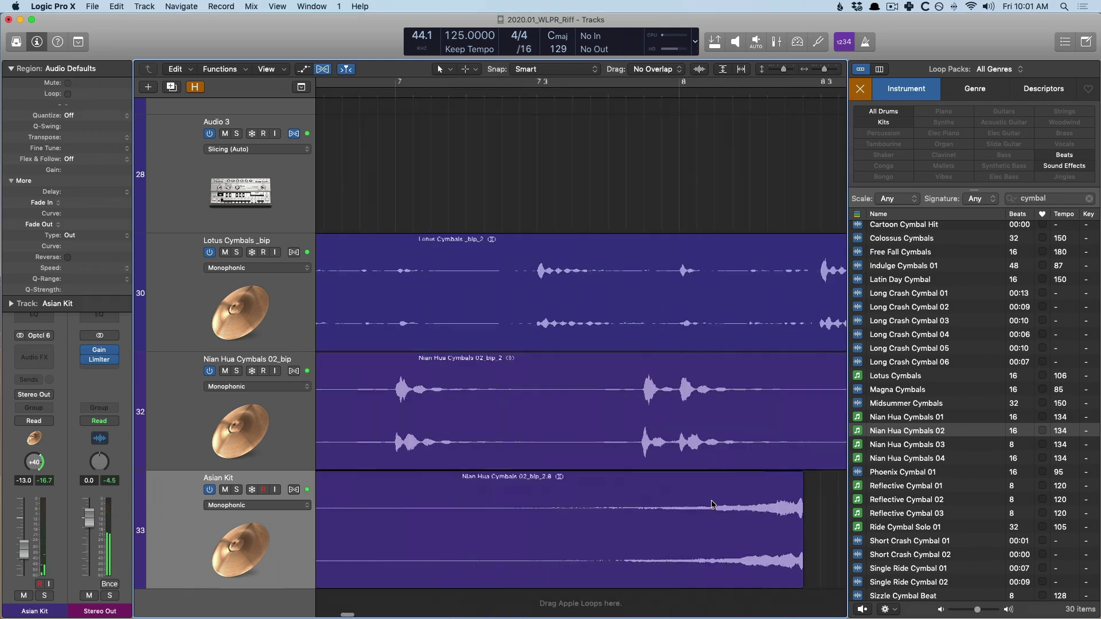
mouse_move(613, 496)
mouse_down()
mouse_move(598, 492)
mouse_move(611, 487)
mouse_up()
key(space)
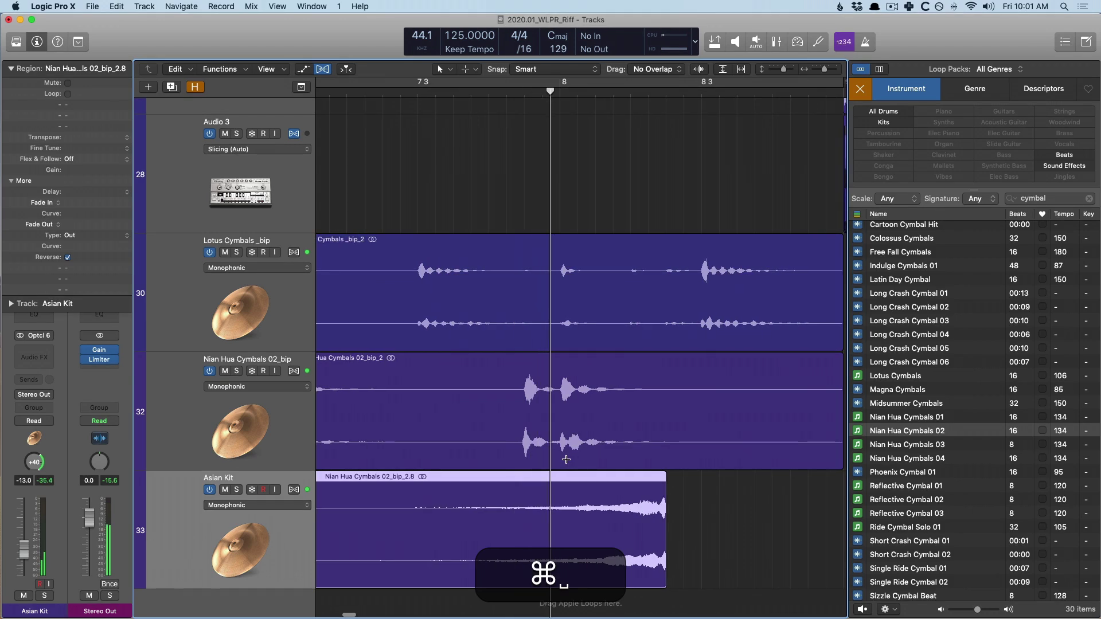
key(super+Left)
key(super+Up)
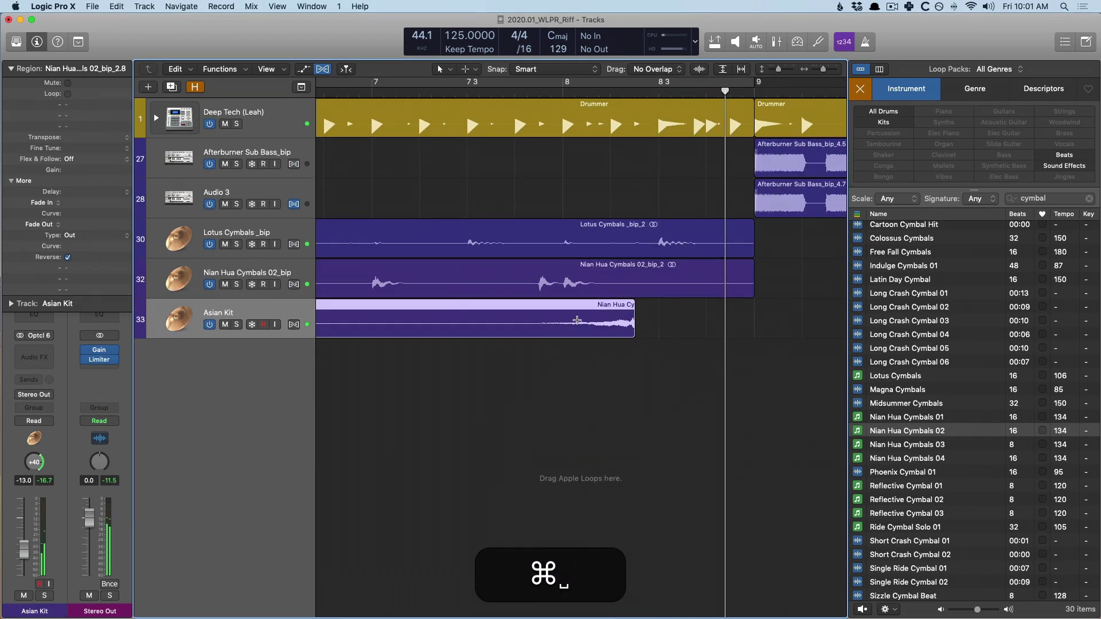
Step: Copy the reversed swell's ending onto new Asian Kit track 34 with a 380 fade-in, then audition both
drag(628, 334, 630, 372)
key(super+d)
drag(748, 331, 633, 334)
drag(712, 359, 635, 370)
key(space)
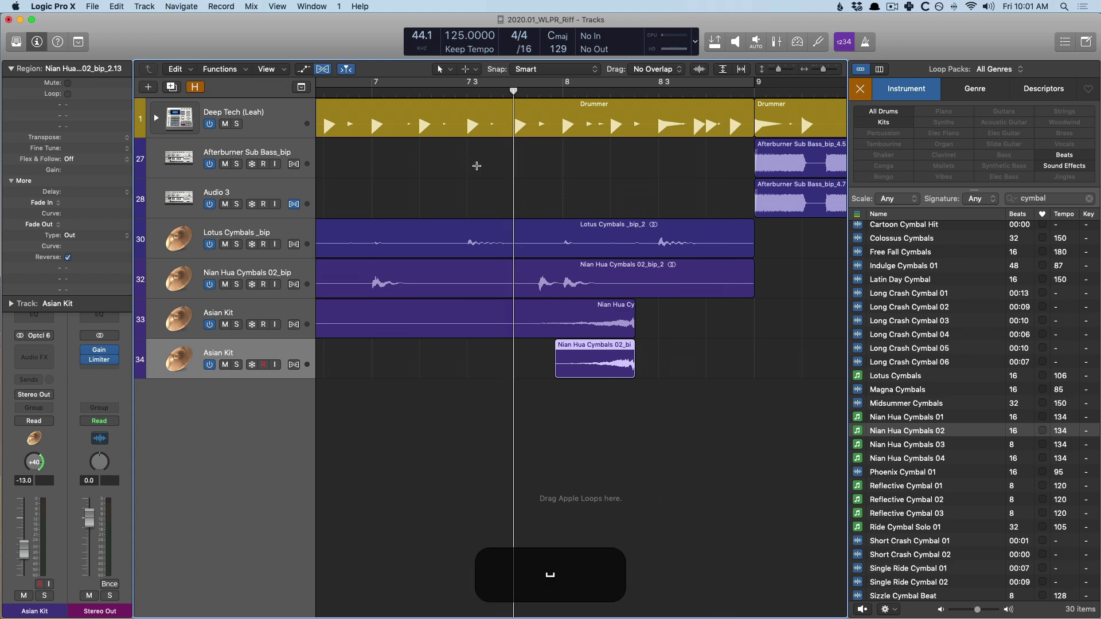
key(space)
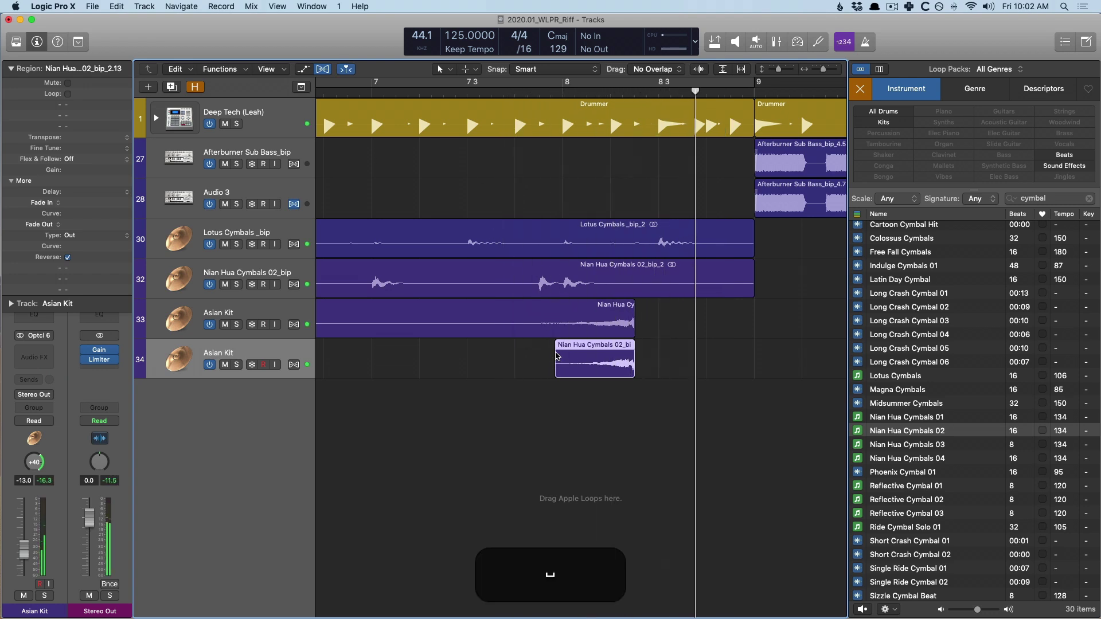
Step: Insert a Phat FX plug-in on the Asian Kit channel from the mixer
key(x)
click(435, 294)
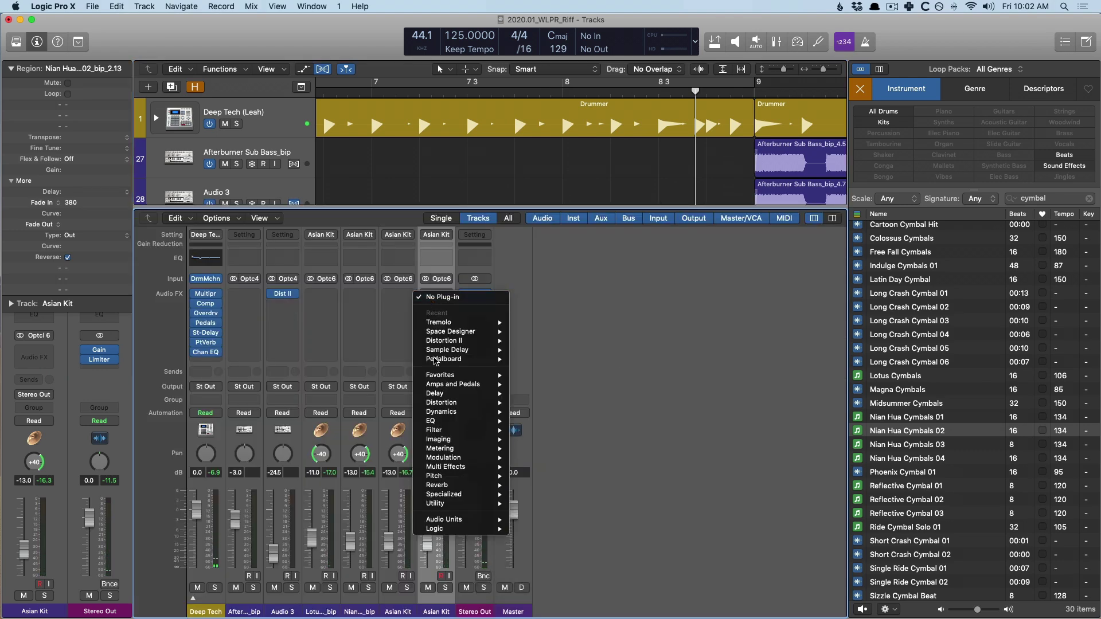
mouse_move(470, 467)
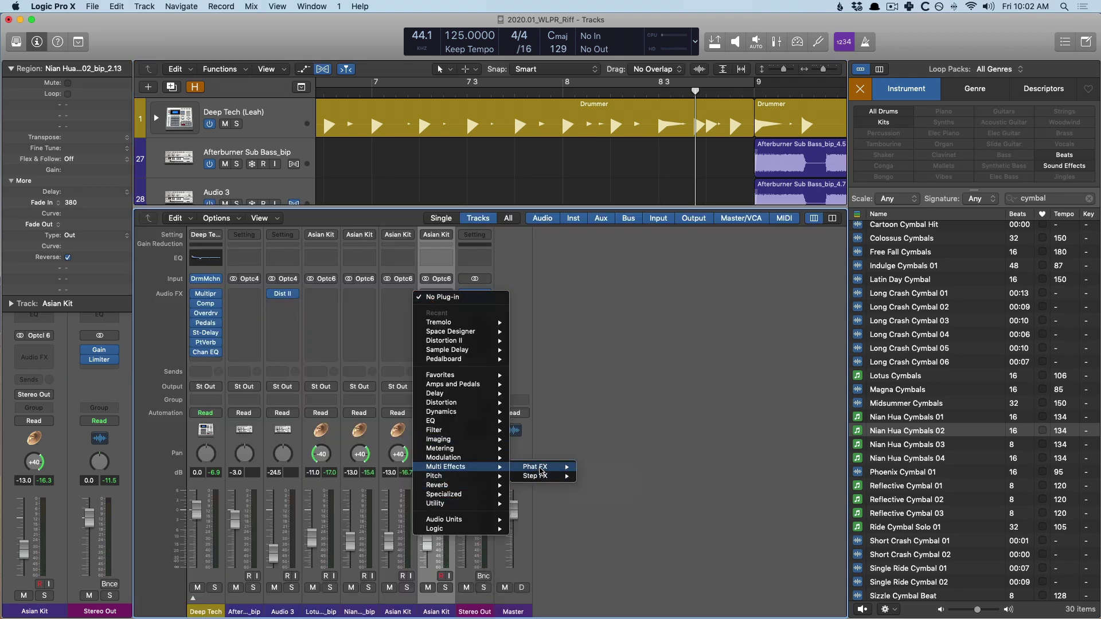
click(542, 467)
drag(387, 48, 621, 150)
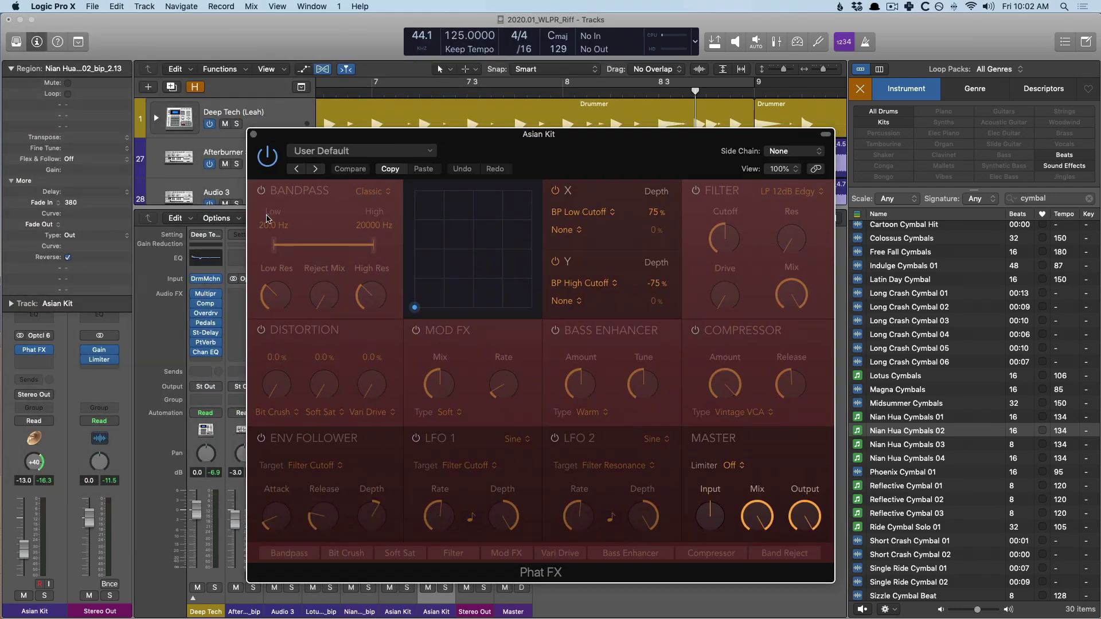
key(v)
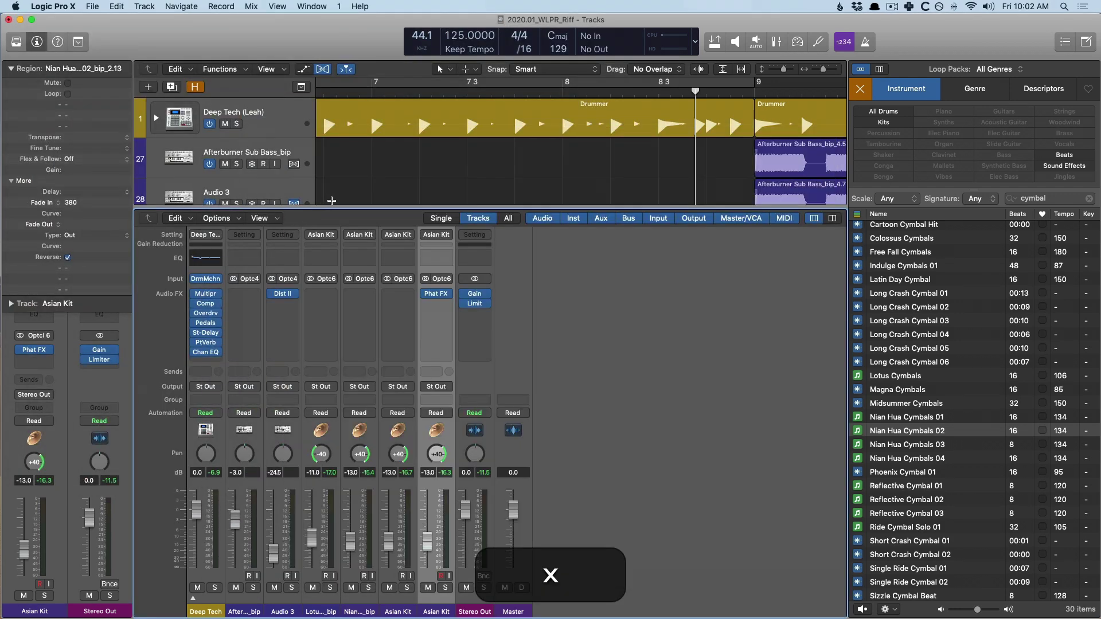
key(x)
Step: Loop the region, lower Phat FX master output to -14.8 dB and enable Vari Drive distortion
key(cmd+u)
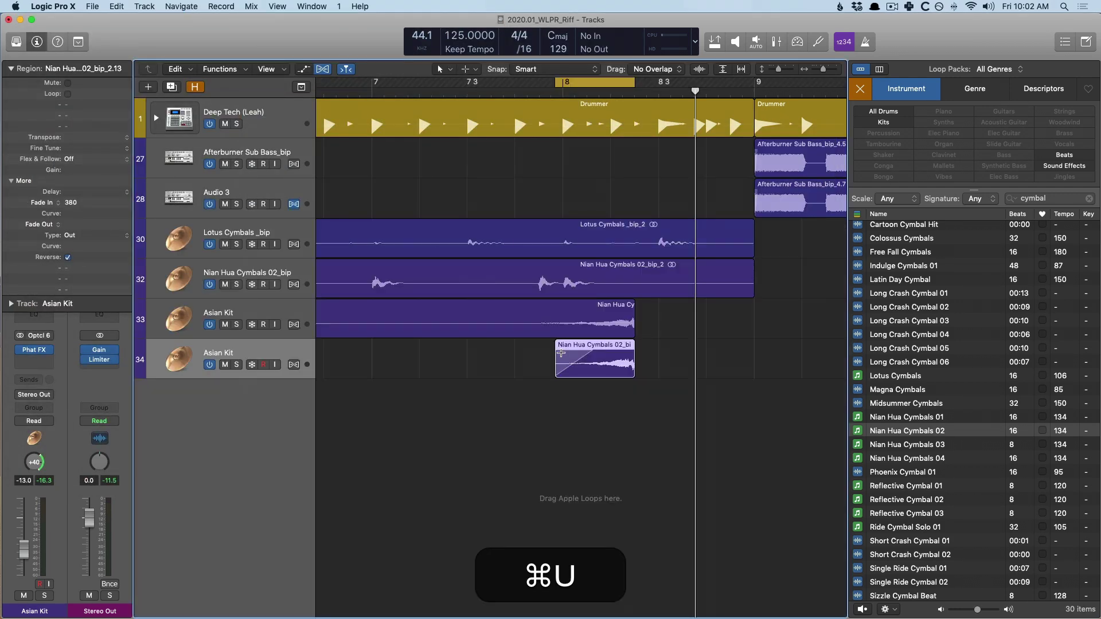
key(v)
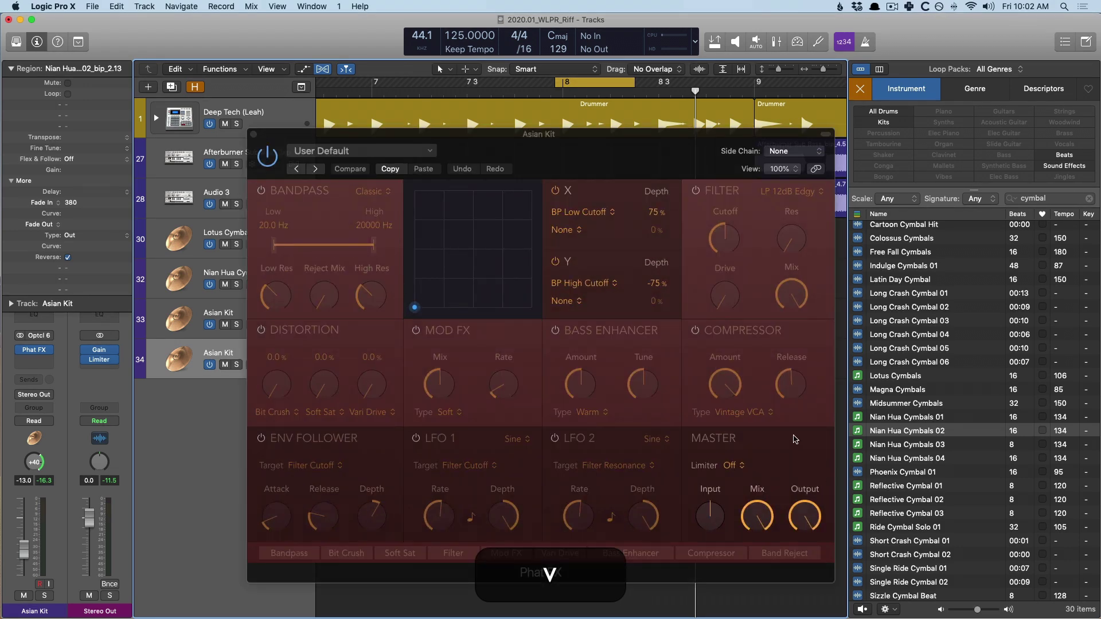
drag(805, 516, 805, 536)
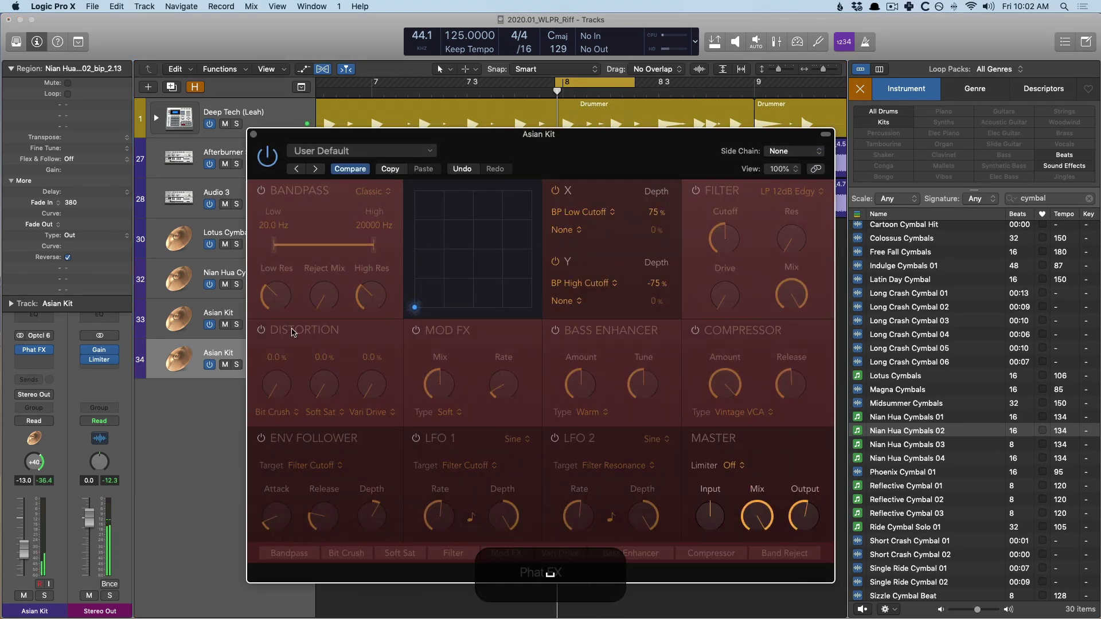
click(267, 330)
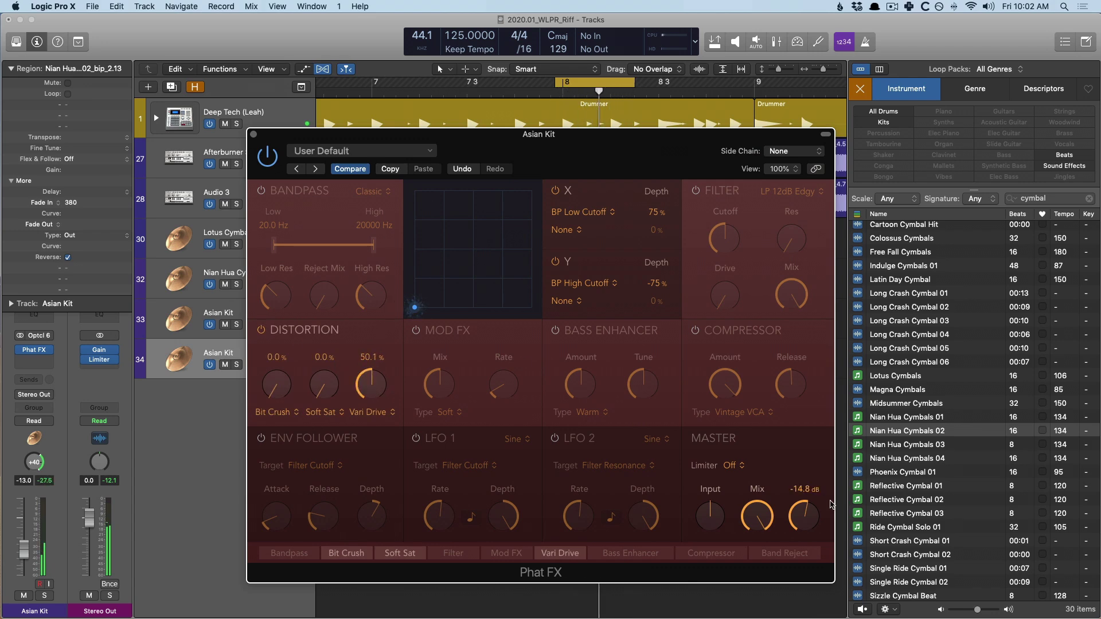
key(x)
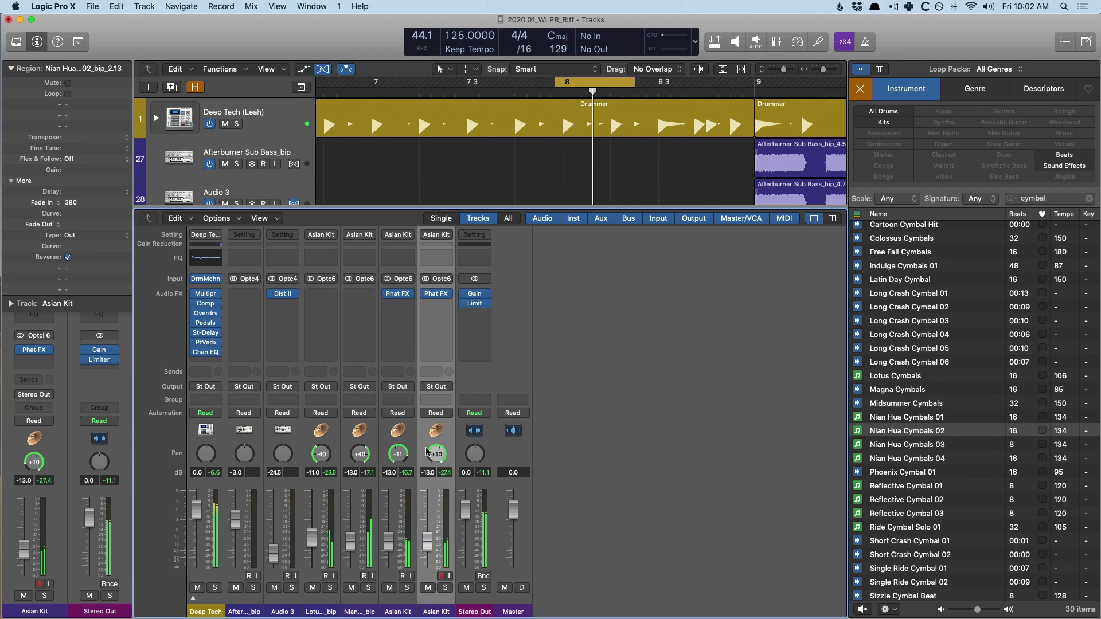
Step: Repeat the six Afterburner bass regions on tracks 27–28 so they fill bars 9–17
key(x)
key(ctrl+alt+x)
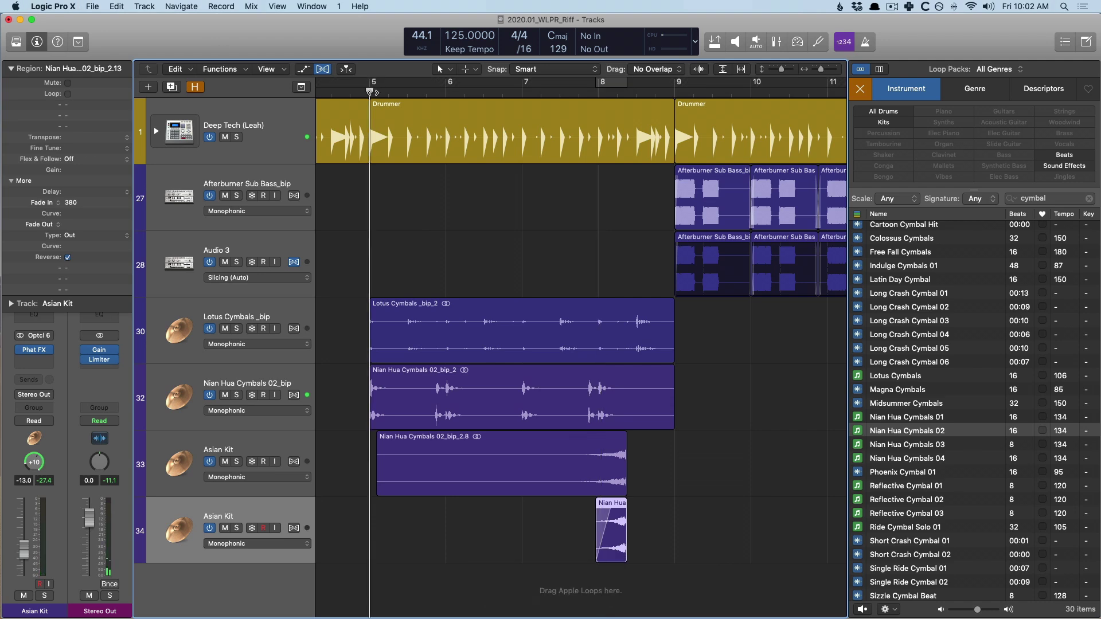
key(super+Up)
key(super+Up)
key(super+Up)
key(super+Up)
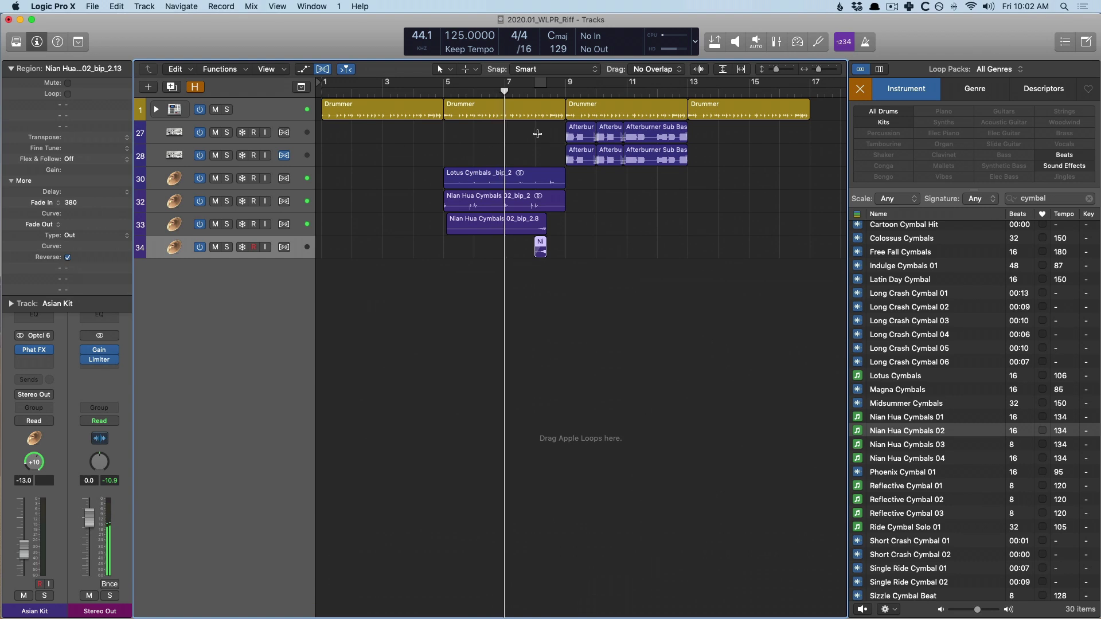
drag(665, 160, 535, 129)
click(541, 157)
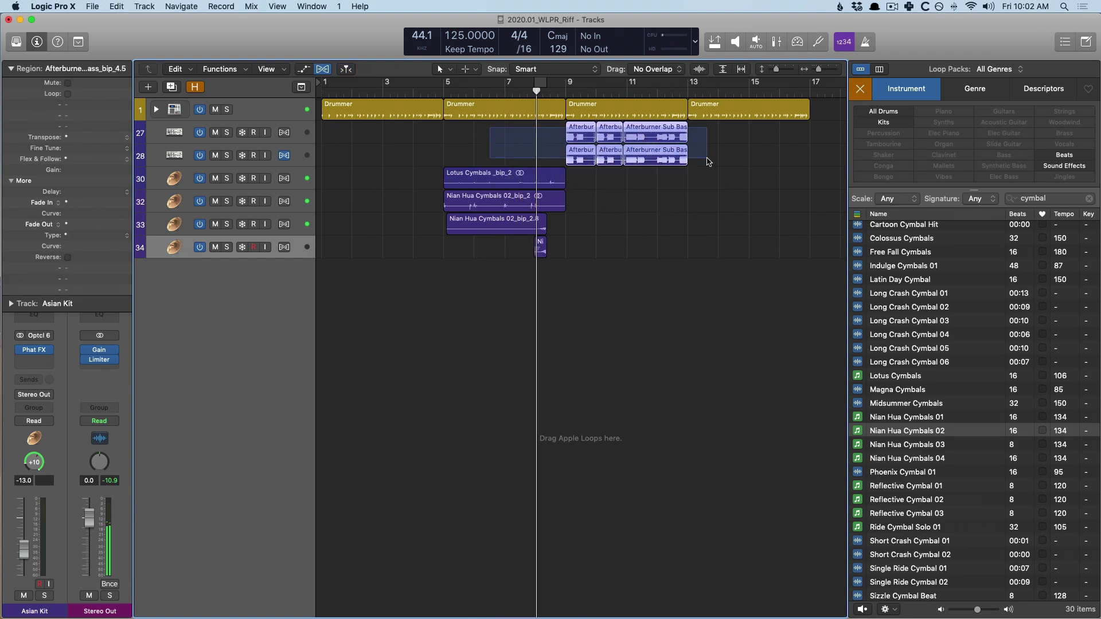
key(super+r)
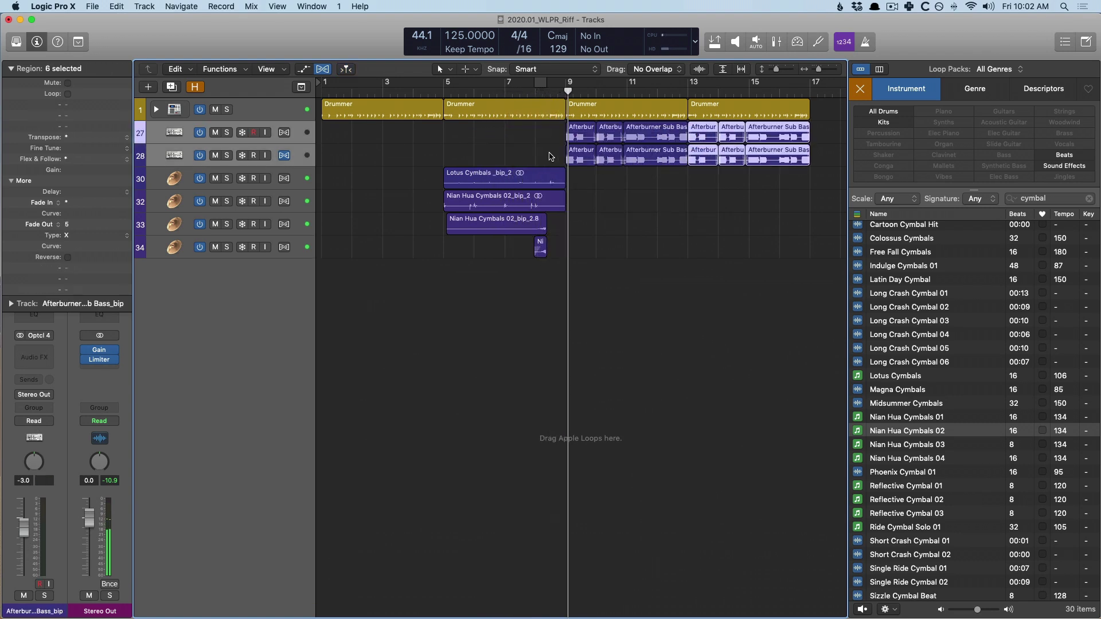
click(312, 250)
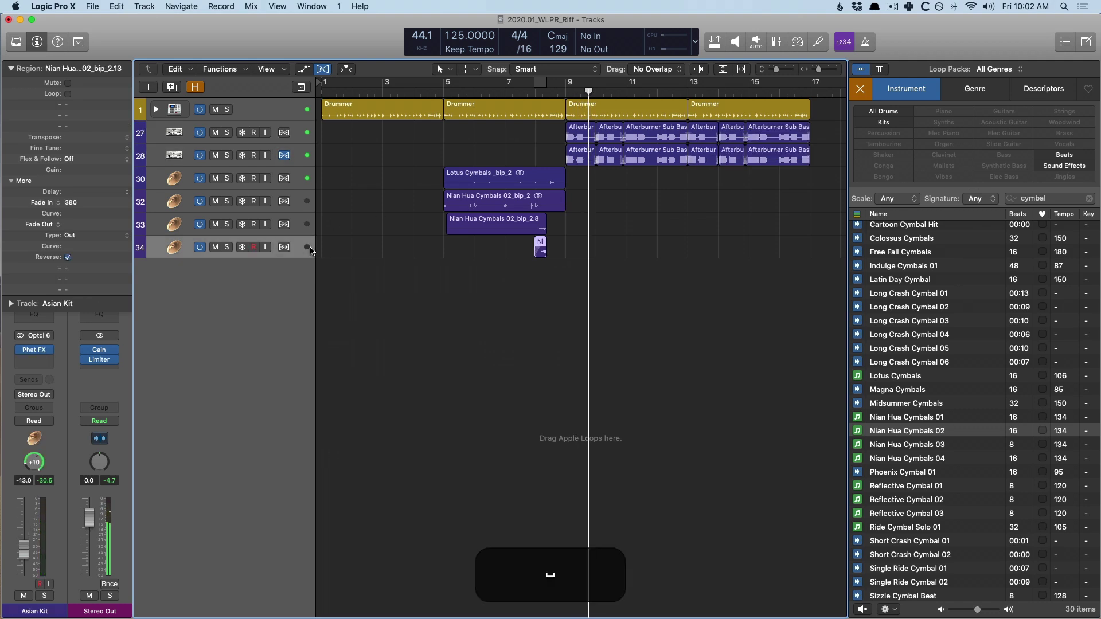
Step: Create a software instrument track loaded with Arpeggiator > Synth Basics > Japanese String Movement
key(alt+super+n)
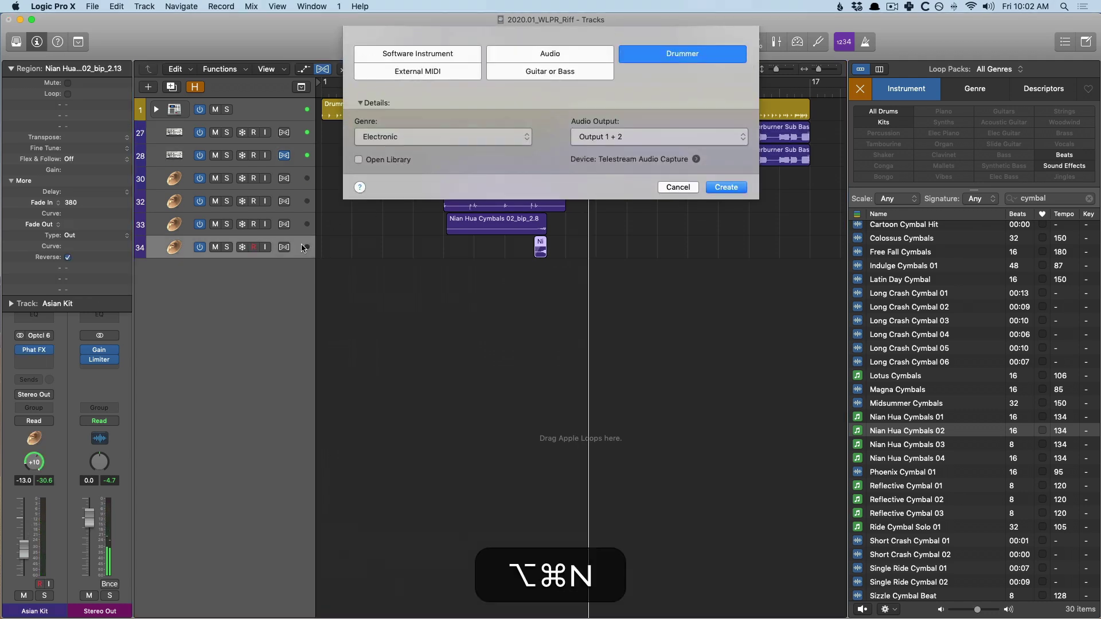
click(447, 53)
click(725, 202)
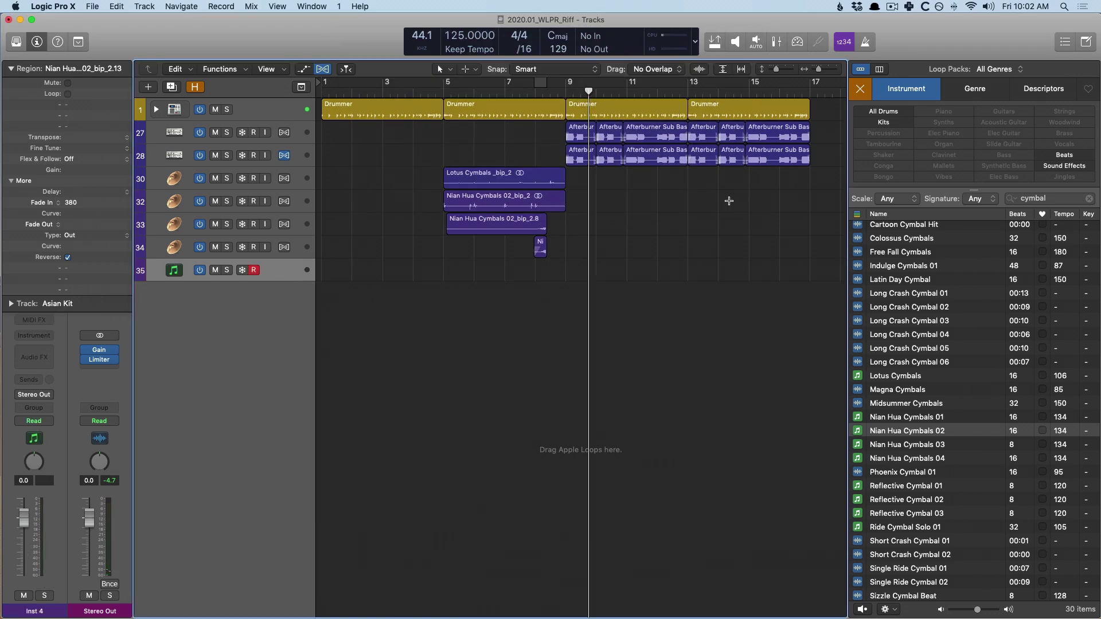
key(o)
key(y)
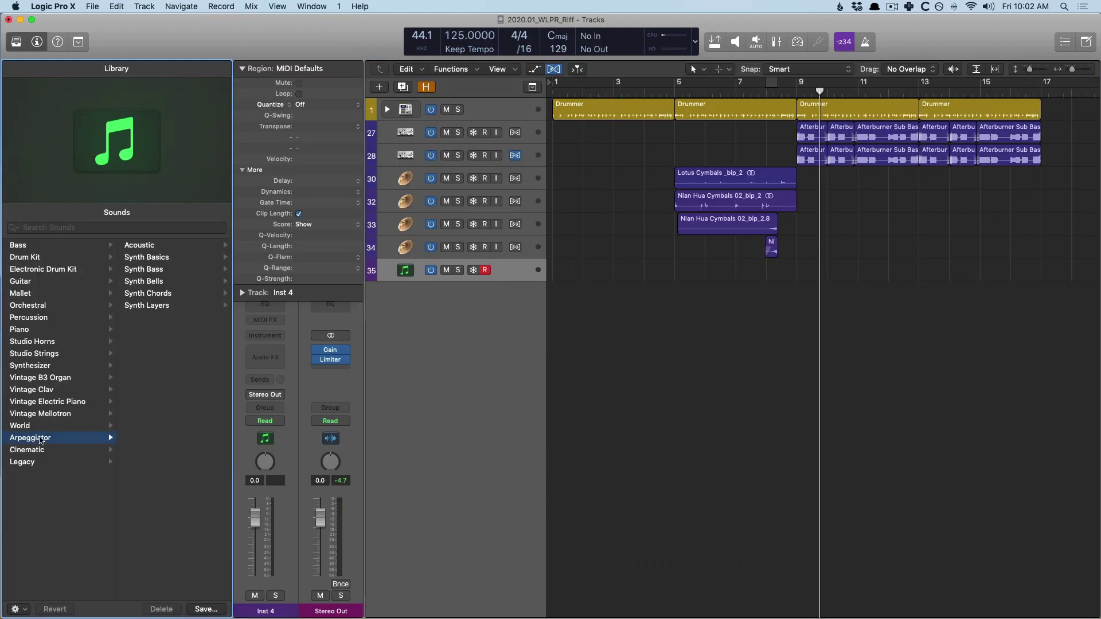
click(143, 257)
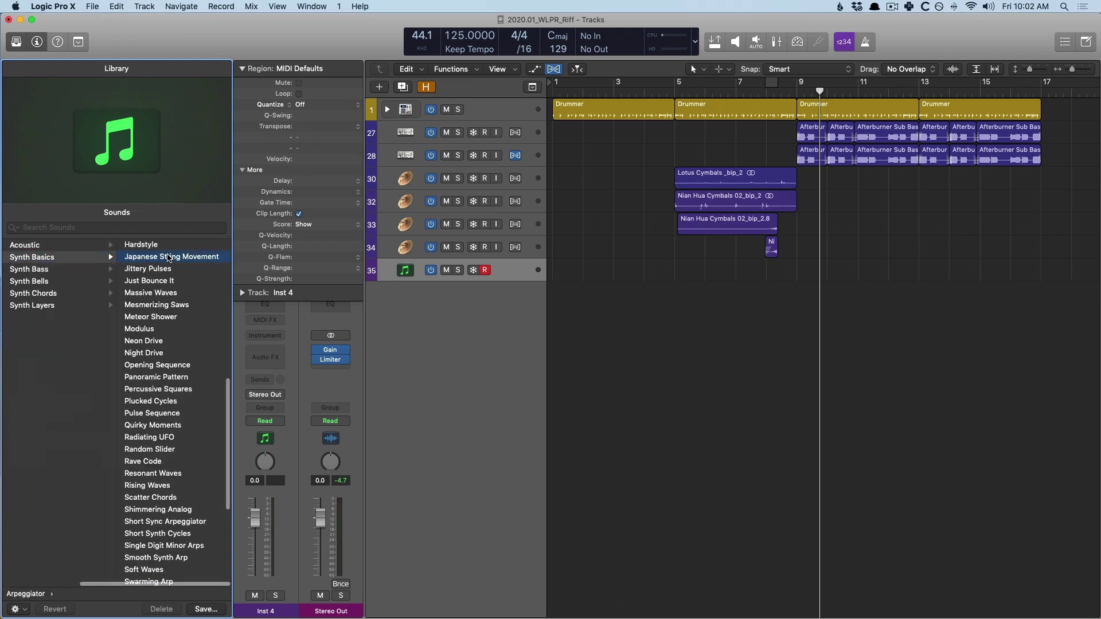
Step: Test the new sound with Musical Typing and lower the track's volume
key(super+k)
key(a)
key(d)
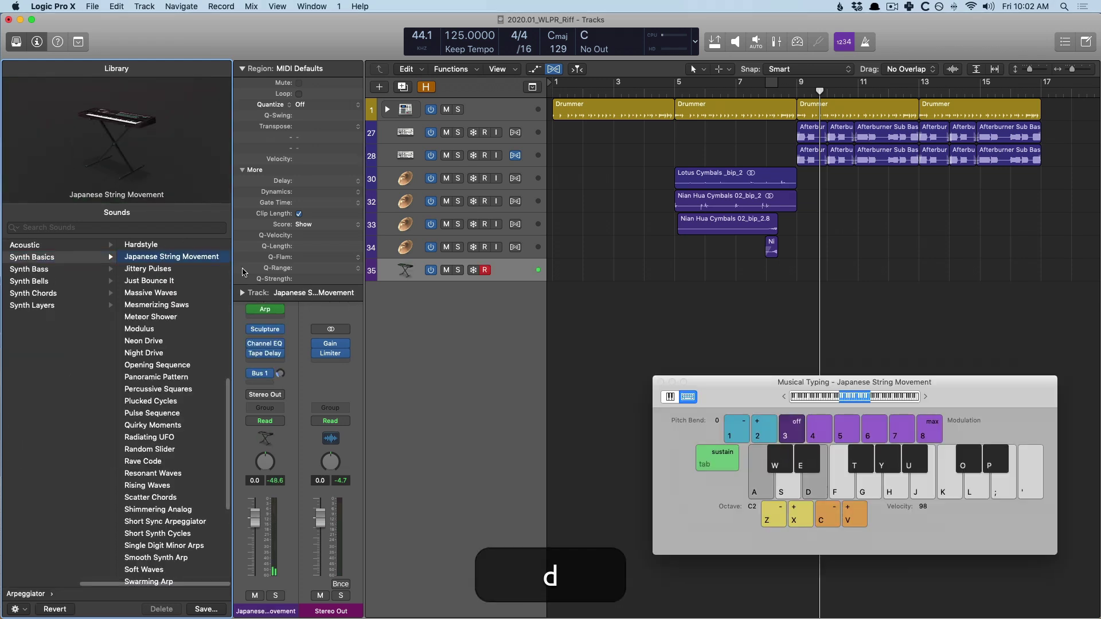
key(x)
key(x)
key(a)
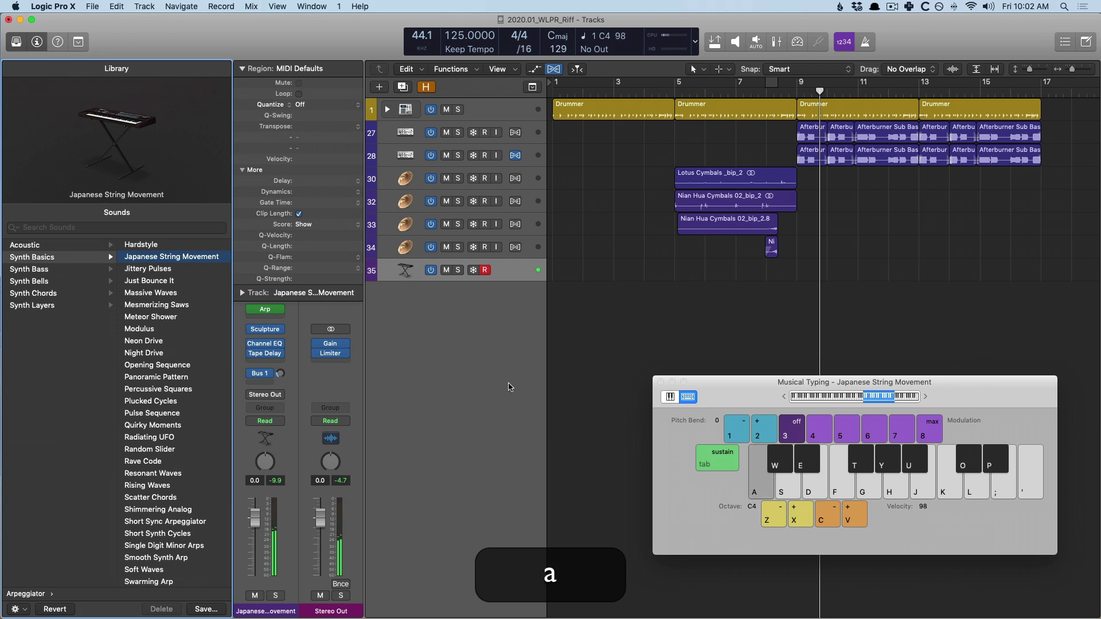
drag(254, 517, 257, 574)
key(a)
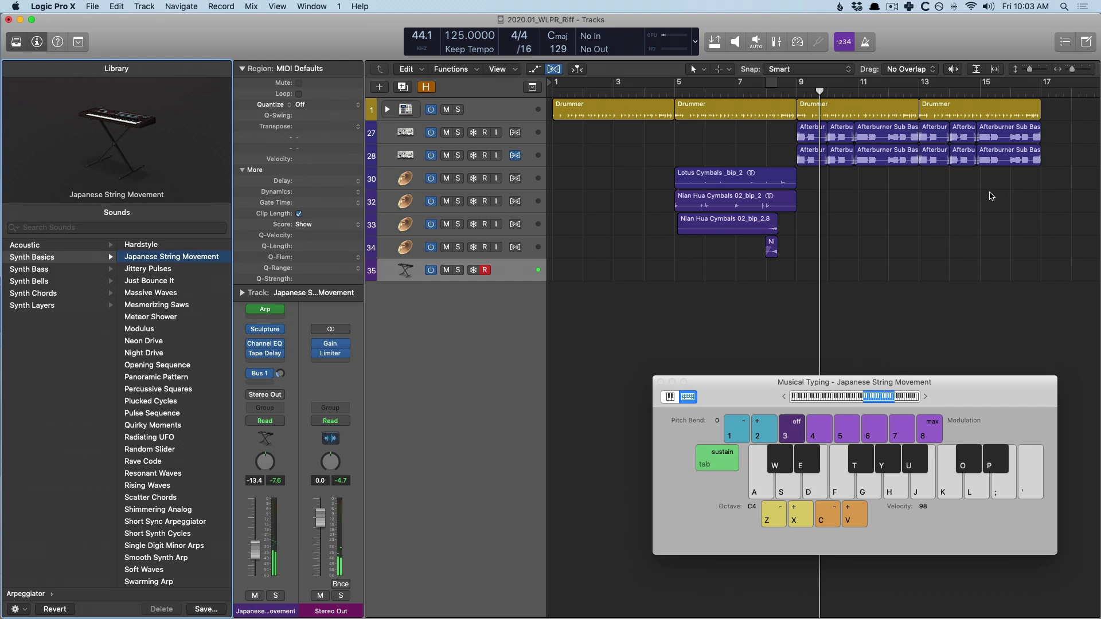
Step: Cycle bars 9–17 around the drummer and bass regions and start playback
drag(1014, 180, 812, 108)
key(super+u)
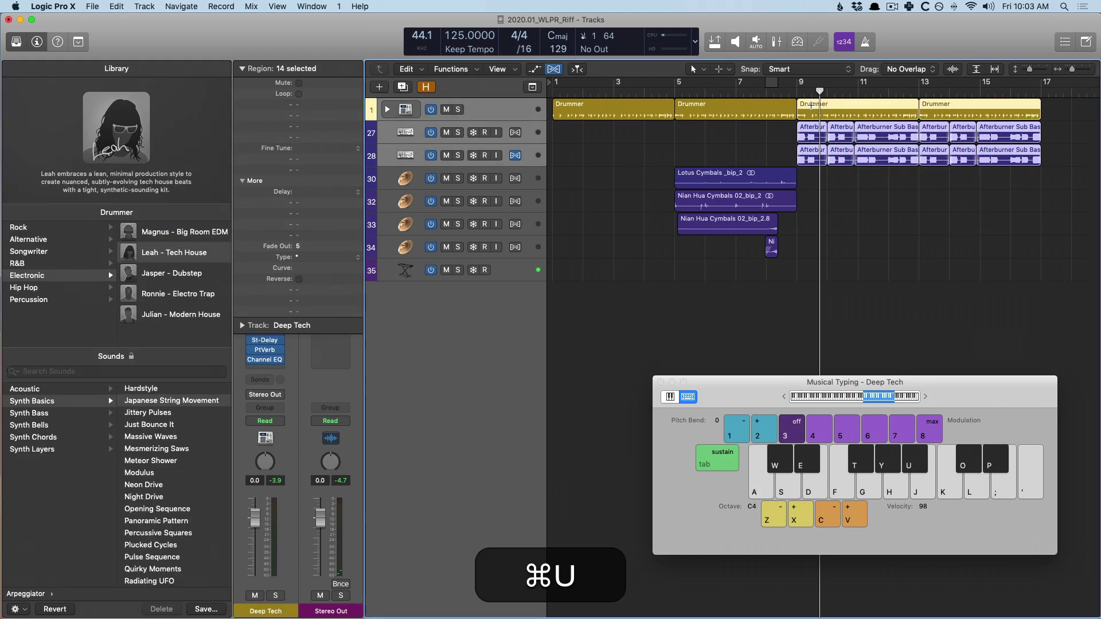
key(super+space)
key(d)
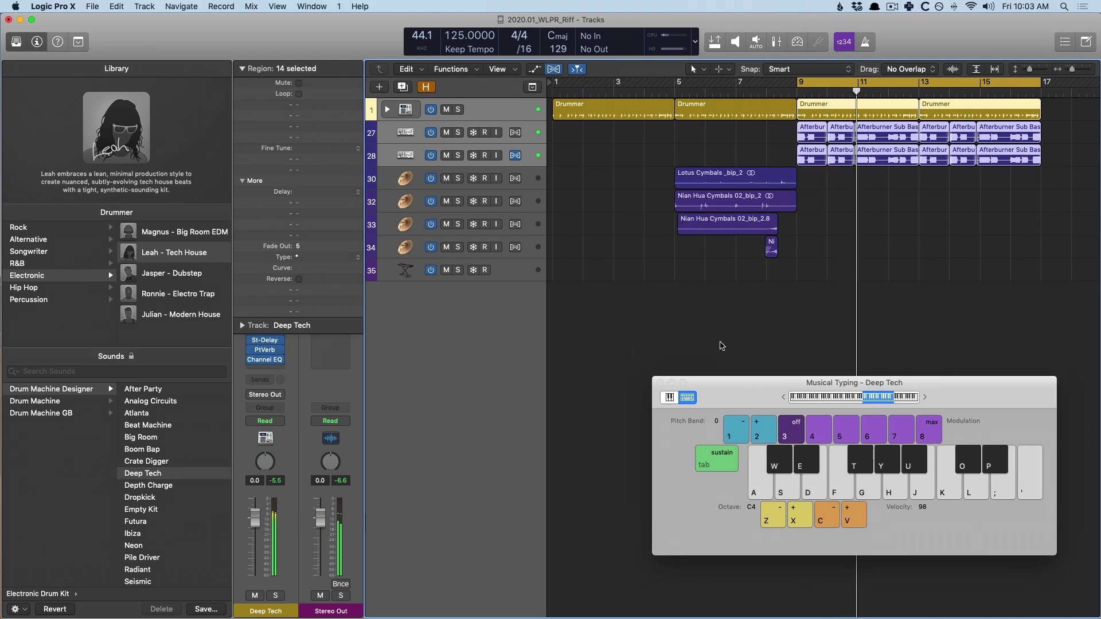
click(543, 272)
Step: Rehearse a C, D minor and E minor chord progression on Musical Typing along with the loop
drag(731, 390, 631, 362)
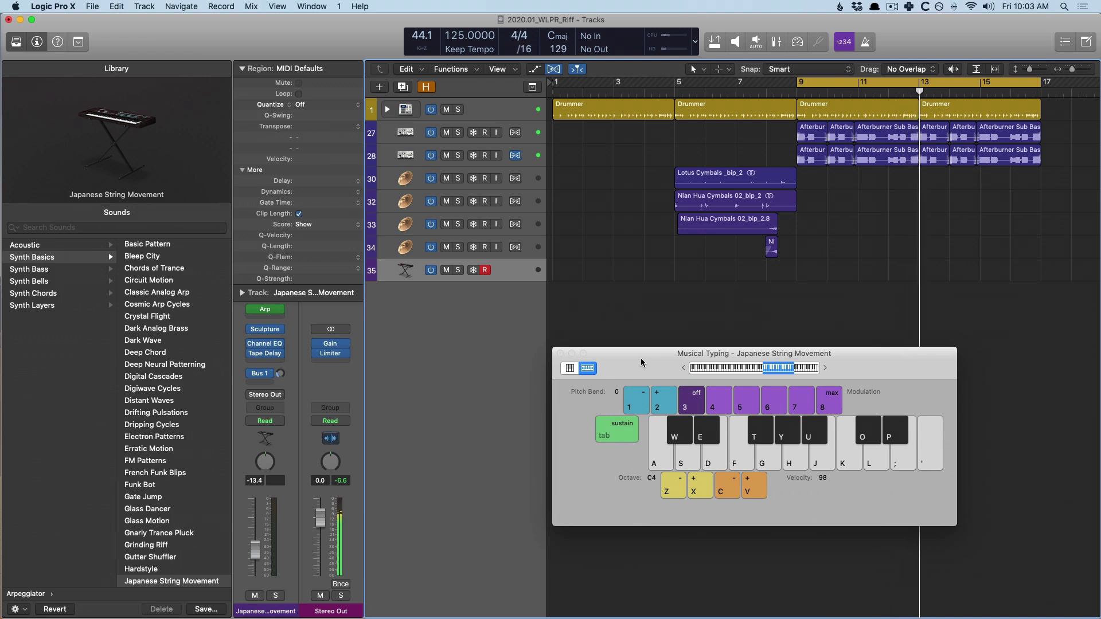
key(a)
key(d)
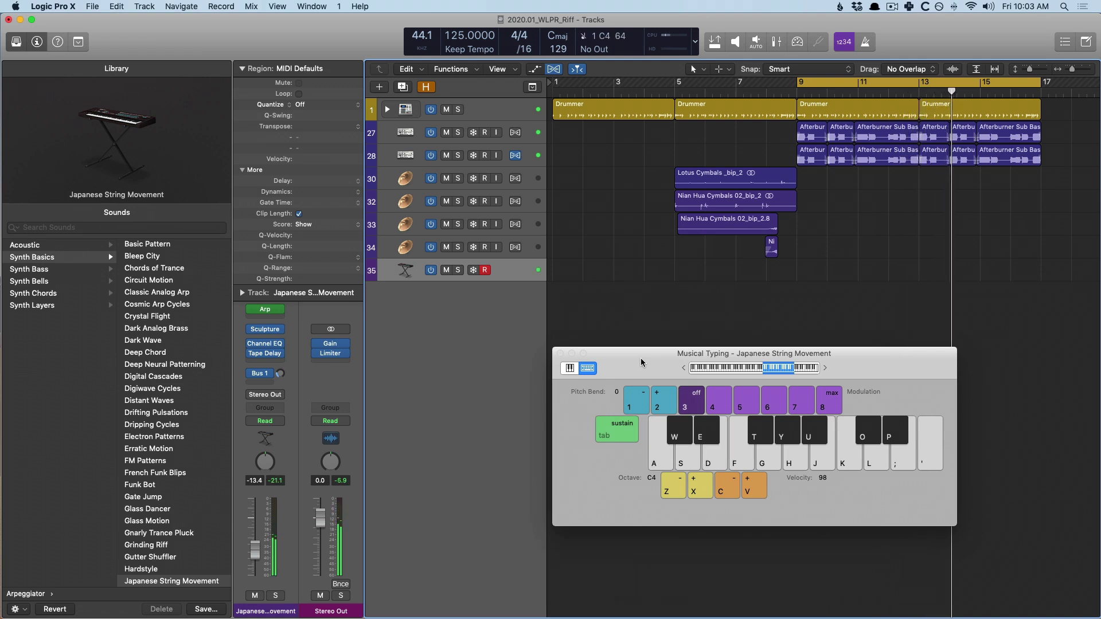
key(d)
key(a)
key(s)
key(f)
key(a)
key(d)
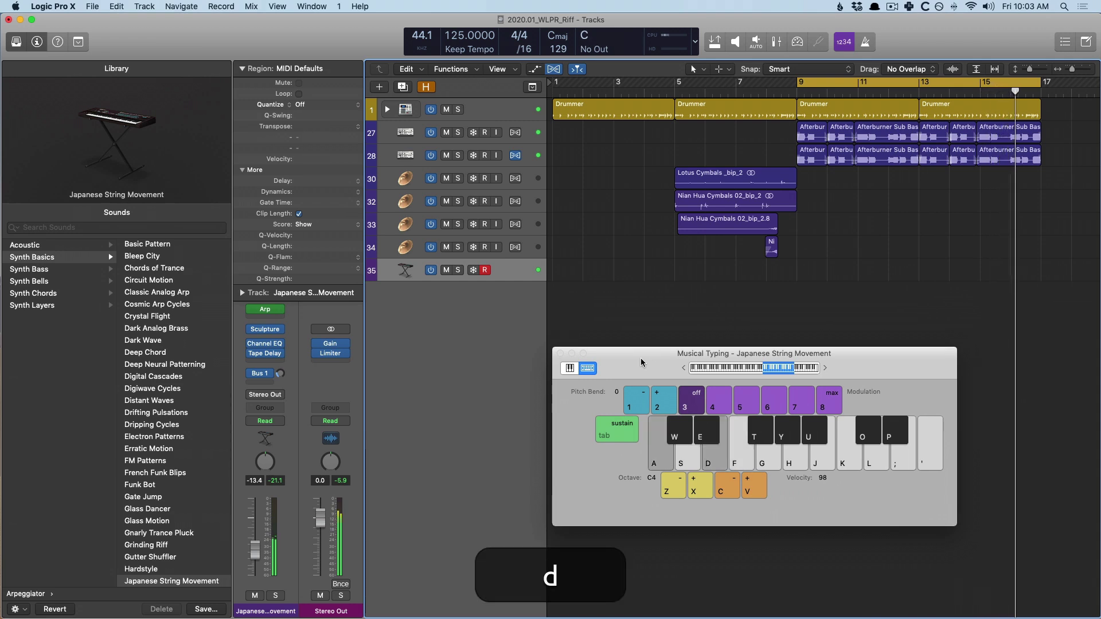
key(a)
key(d)
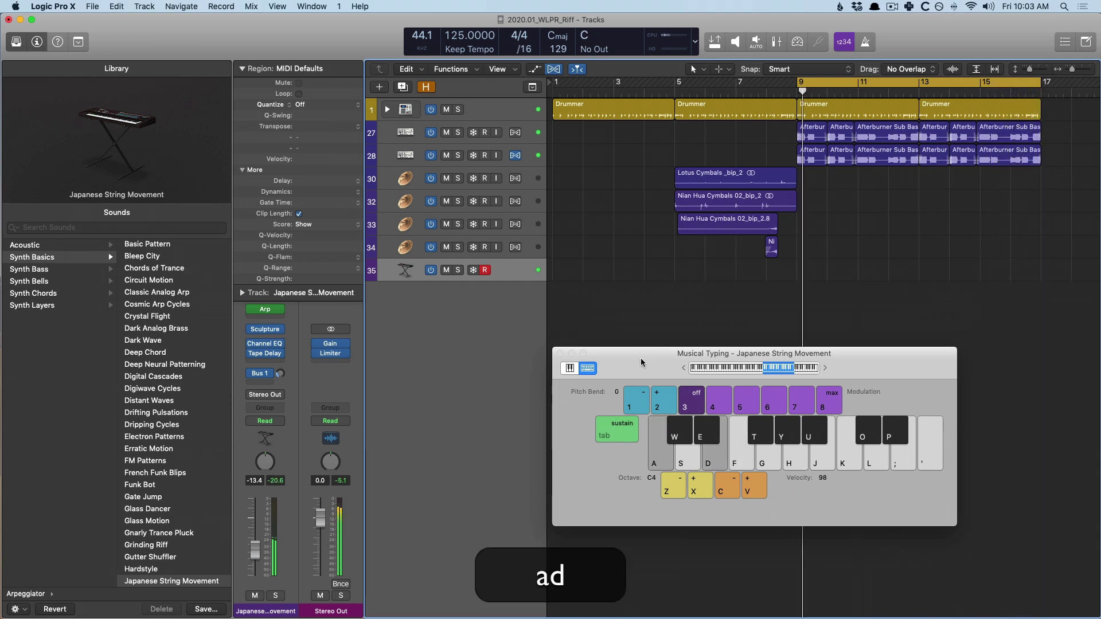
key(d)
key(a)
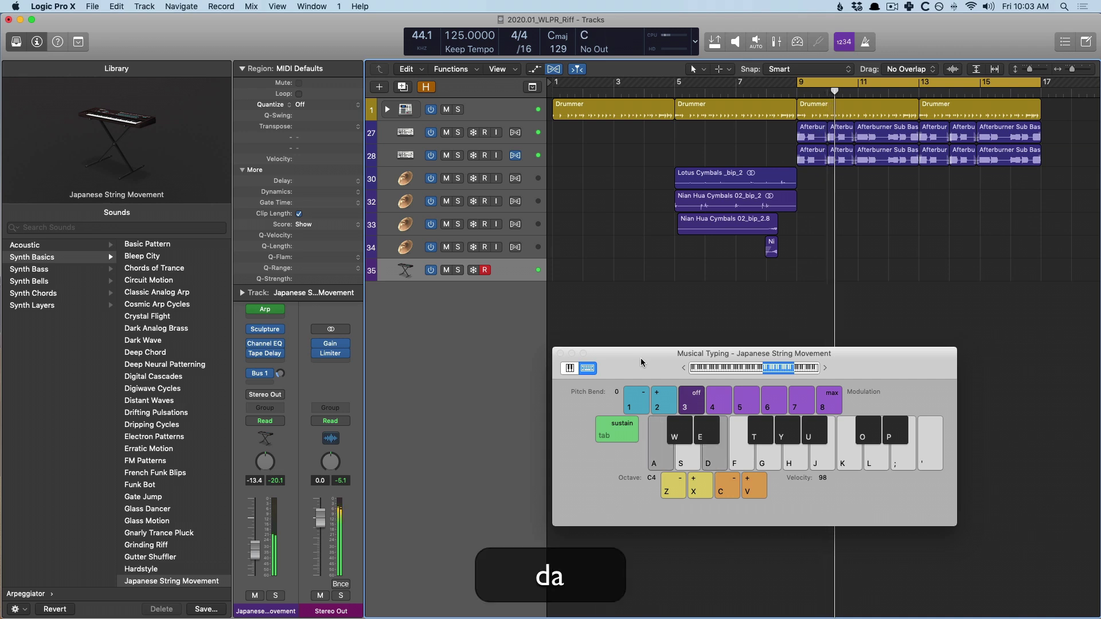
key(s)
key(f)
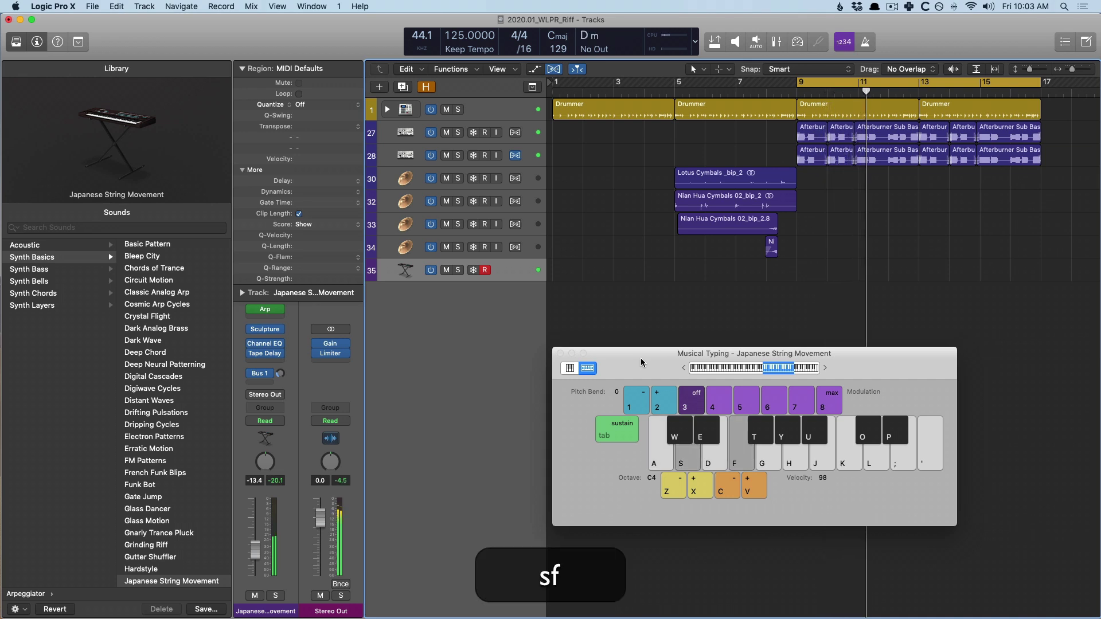
key(d)
key(g)
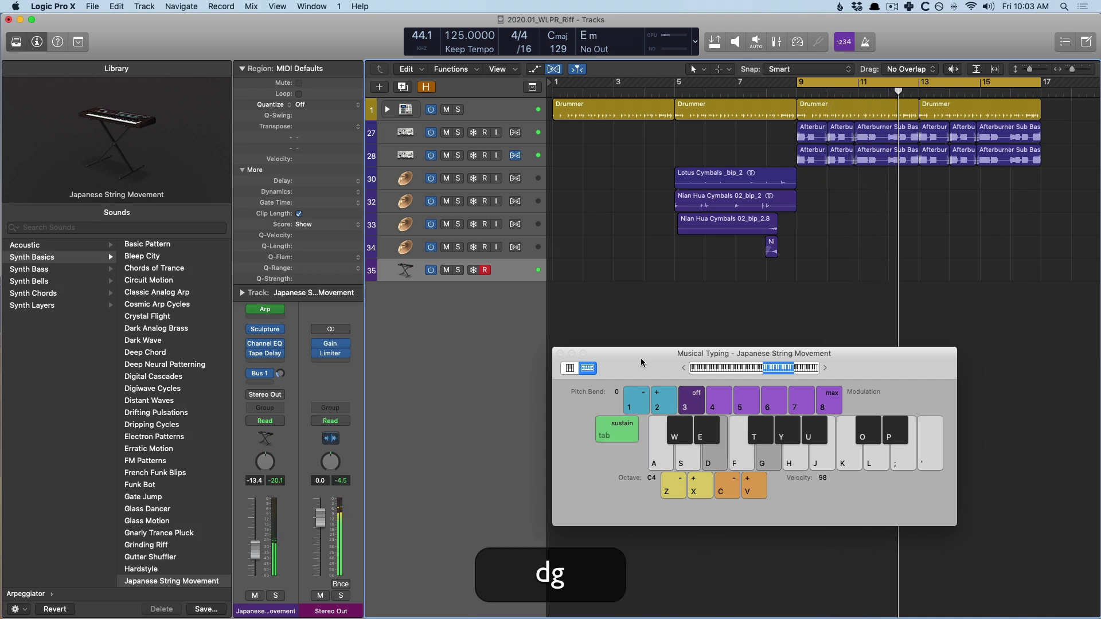
key(h)
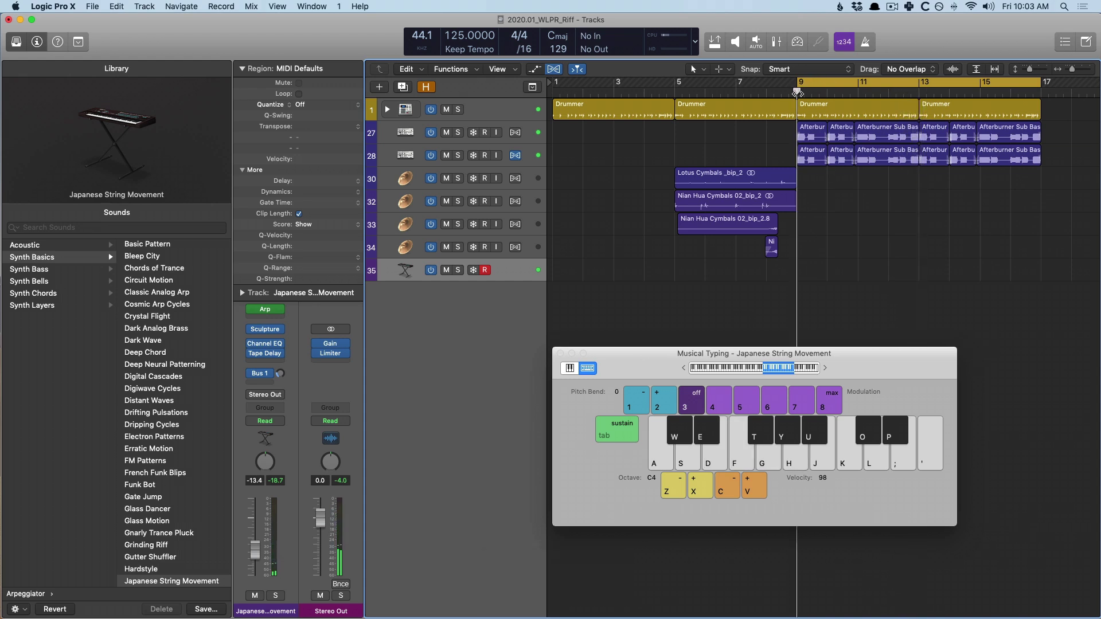
Step: Record the C–C–Dm–C–C–C–Dm–Em progression onto track 35 across bars 9–17
key(r)
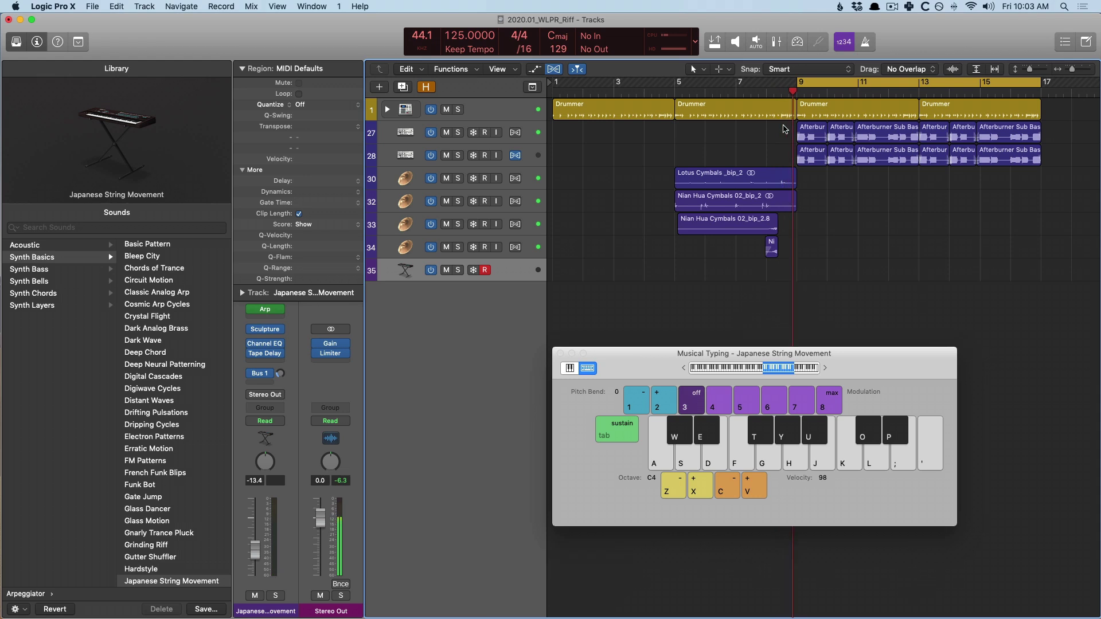
key(a)
key(d)
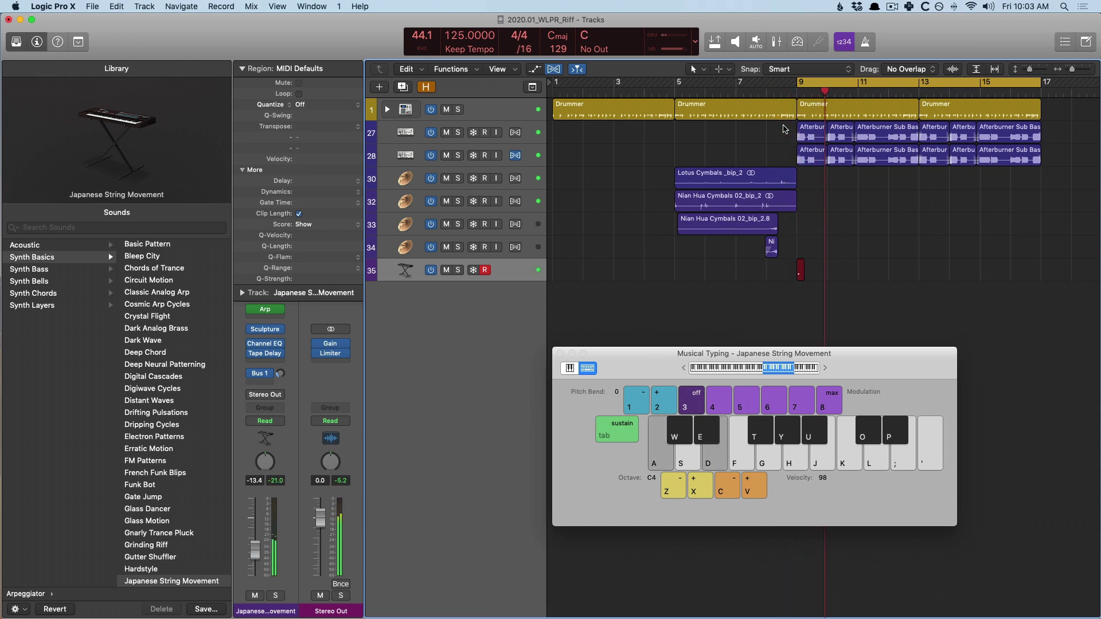
key(a)
key(d)
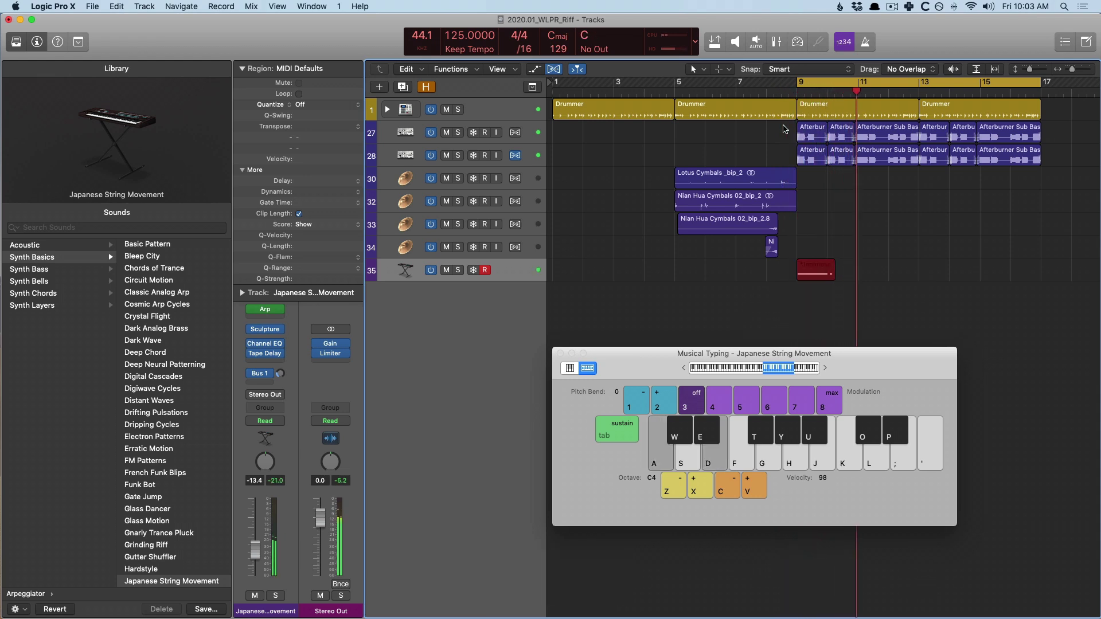
key(s)
key(f)
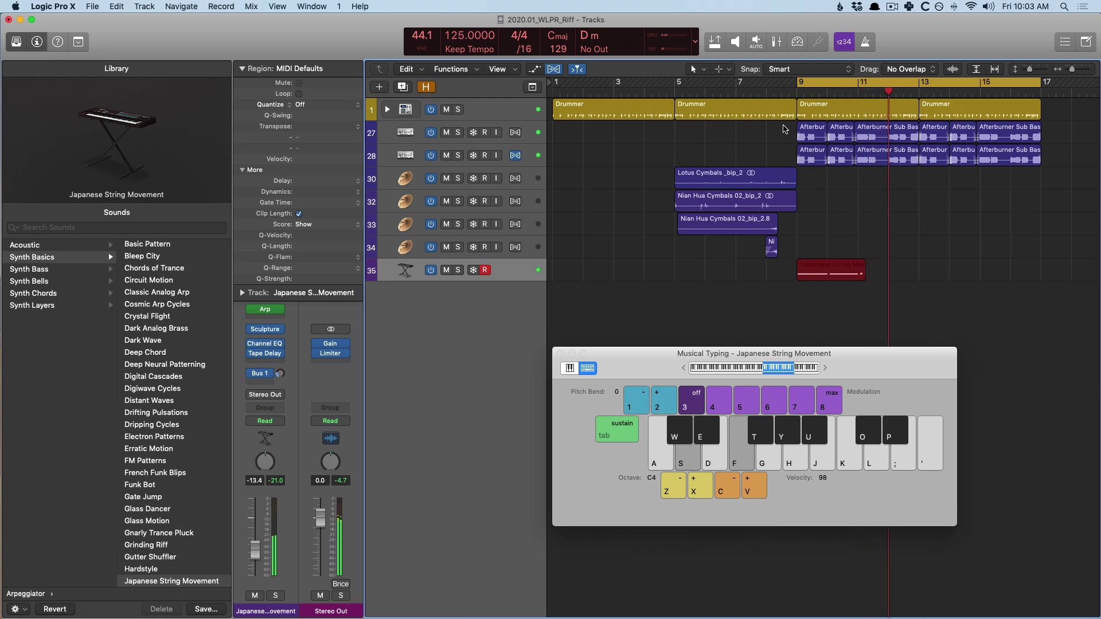
key(a)
key(d)
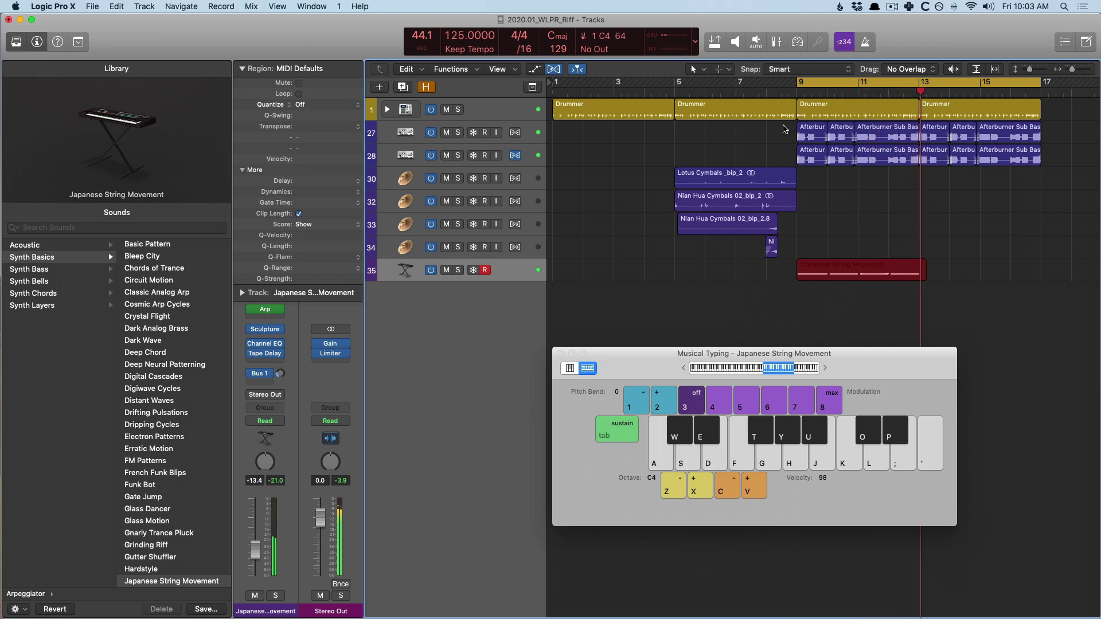
key(a)
key(d)
key(a)
key(d)
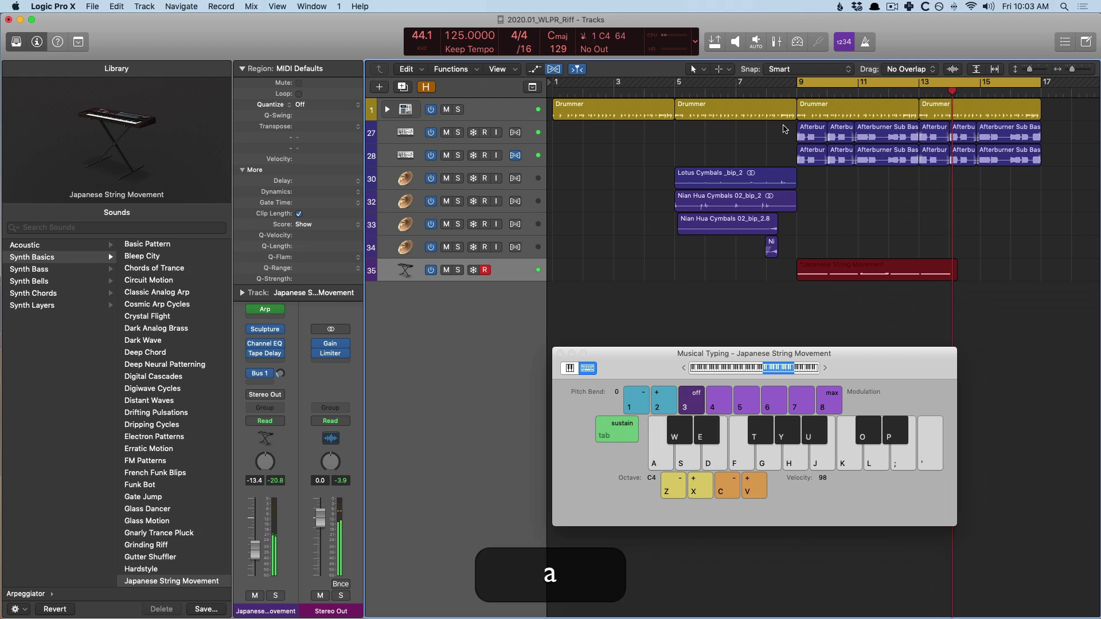
key(s)
key(f)
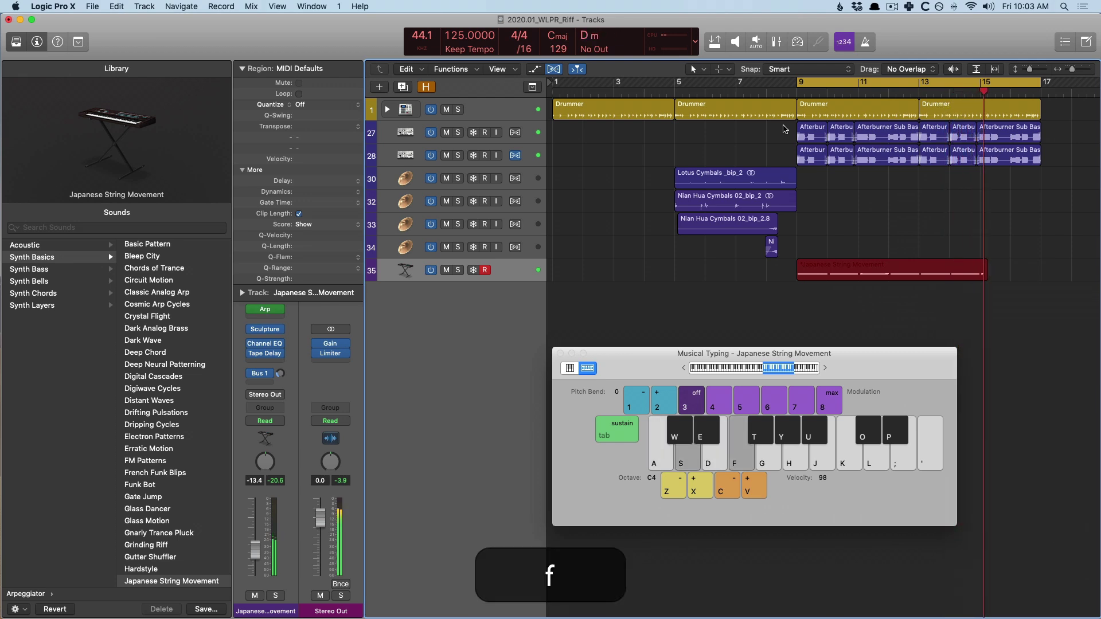
key(d)
key(g)
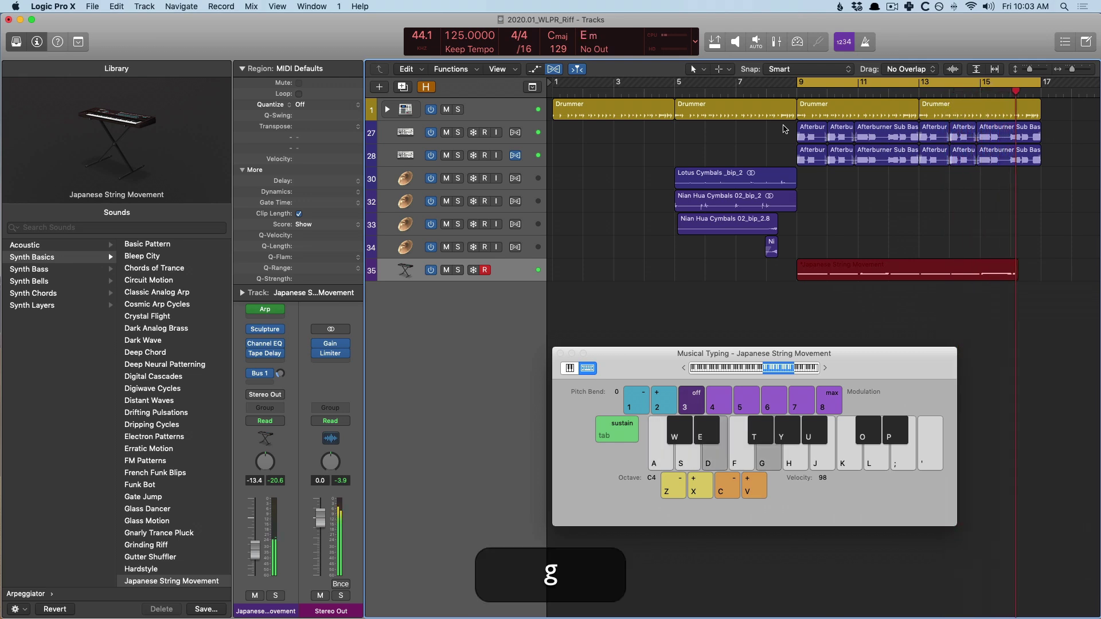
key(f)
key(h)
key(space)
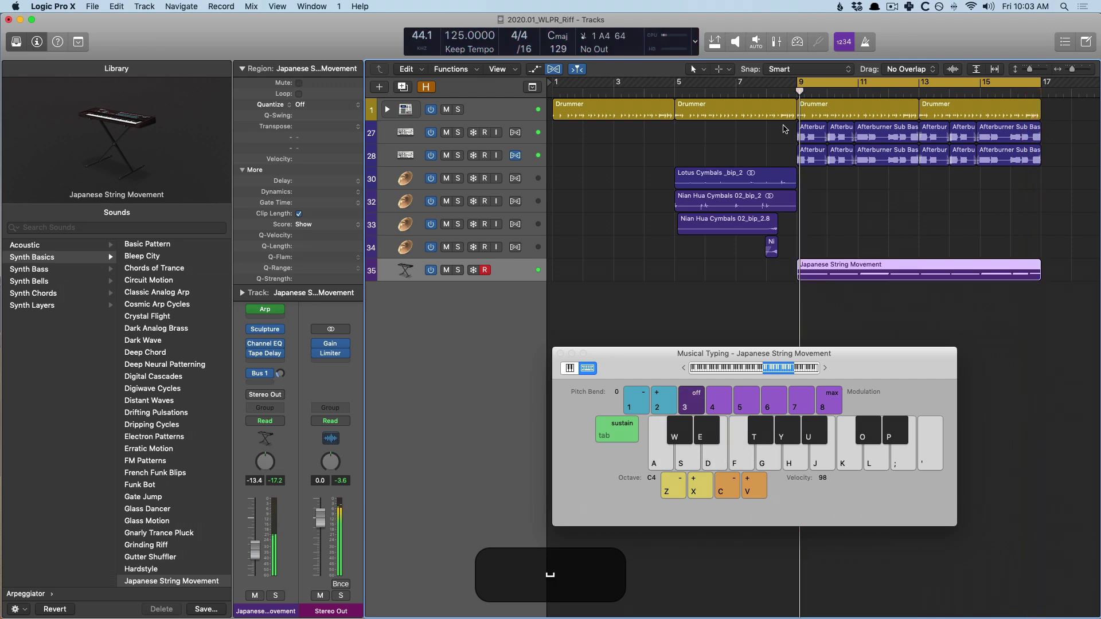
Step: Close Musical Typing, open the recorded region in the Piano Roll, select all 18 notes and play them
click(561, 353)
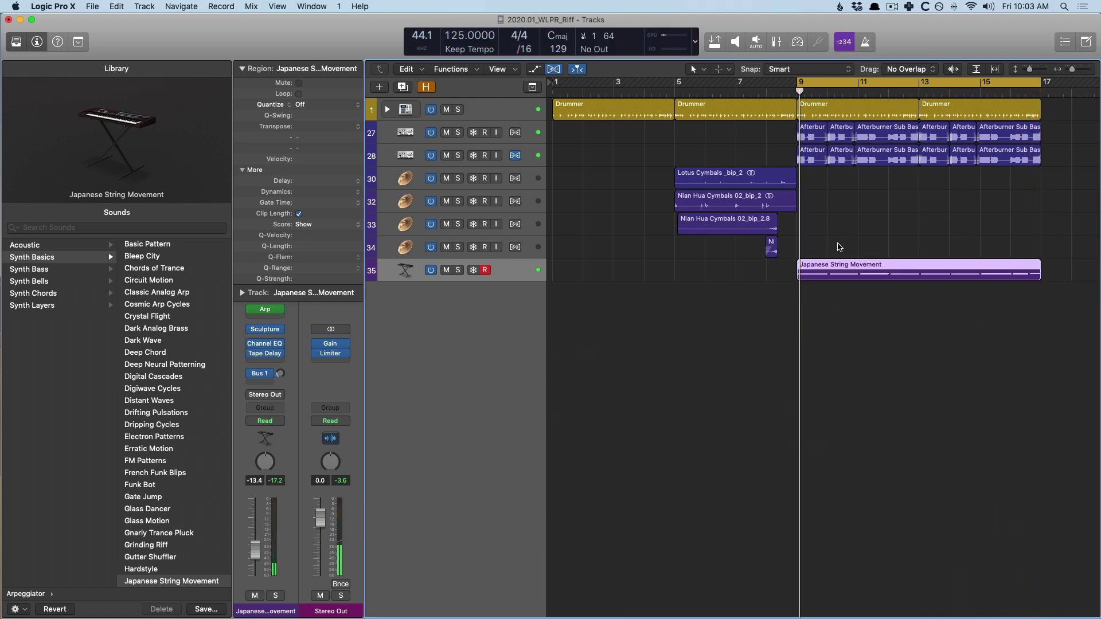
double_click(839, 267)
key(super+a)
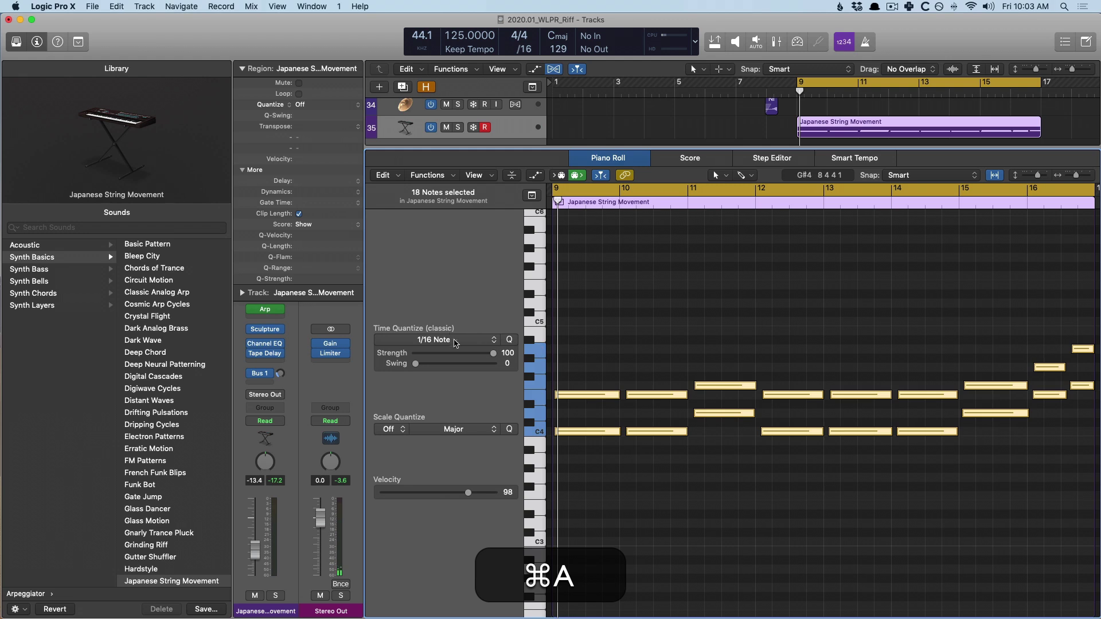
key(space)
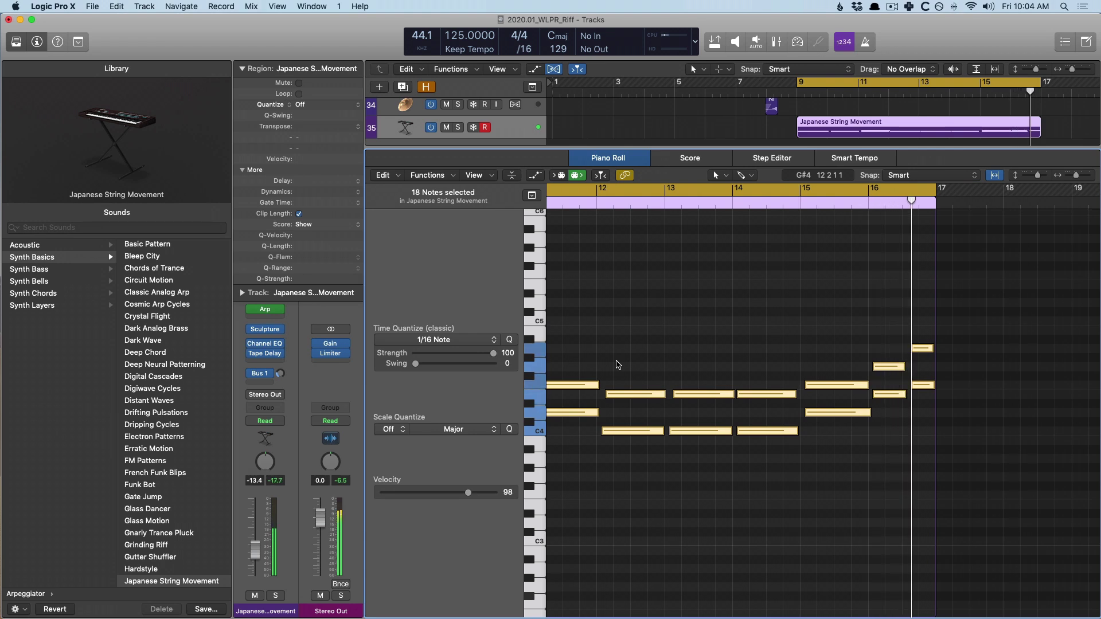
key(space)
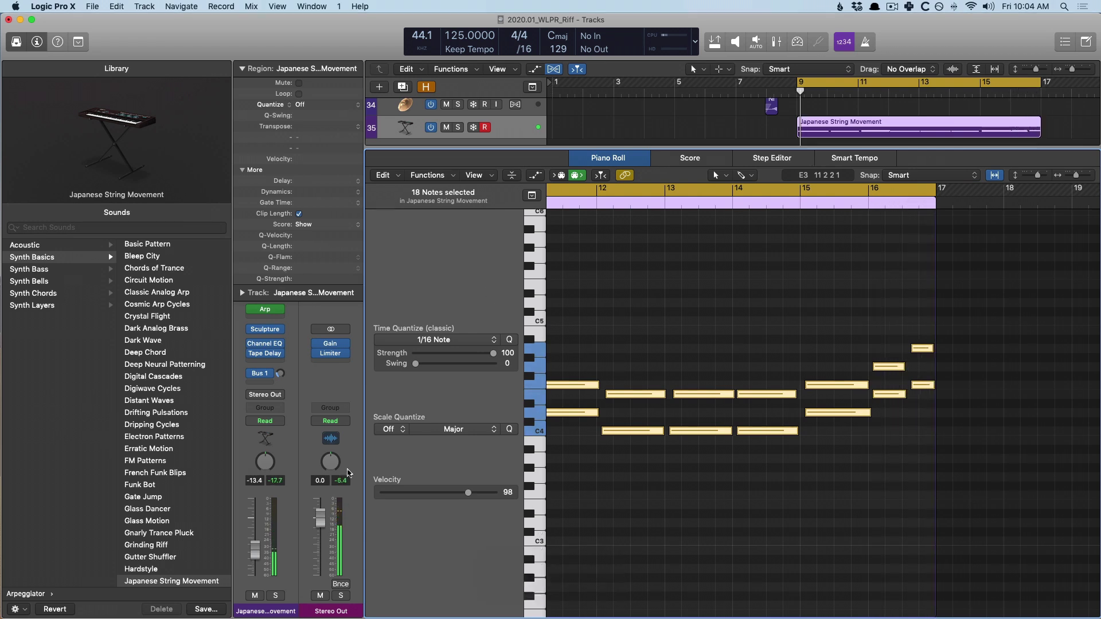
Step: Insert a Pedalboard audio effect on the Japanese String Movement track
click(265, 363)
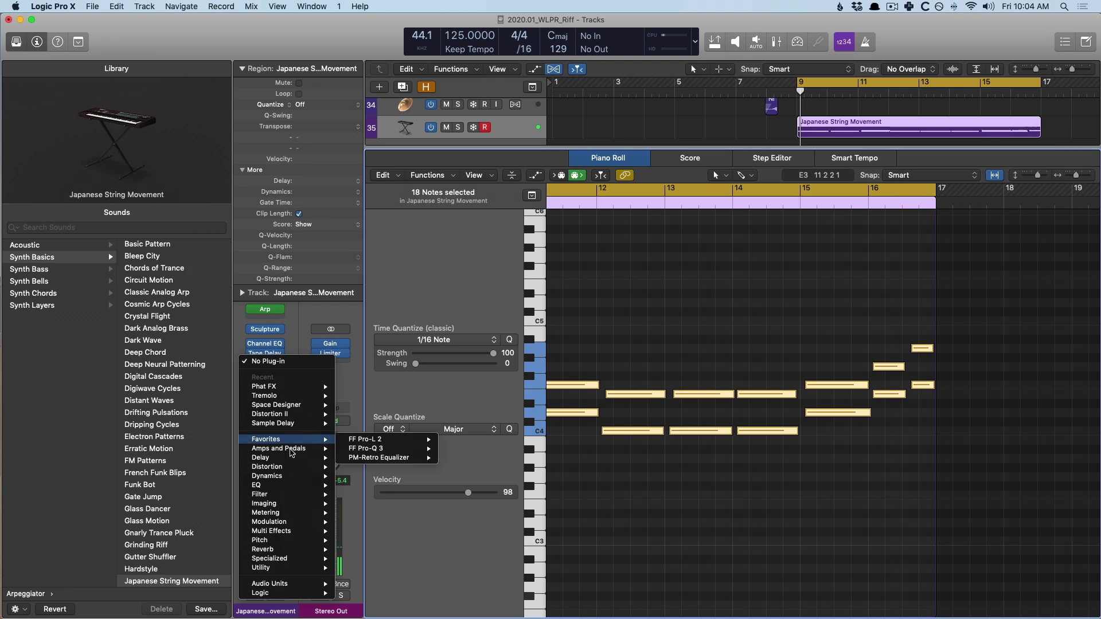
click(462, 470)
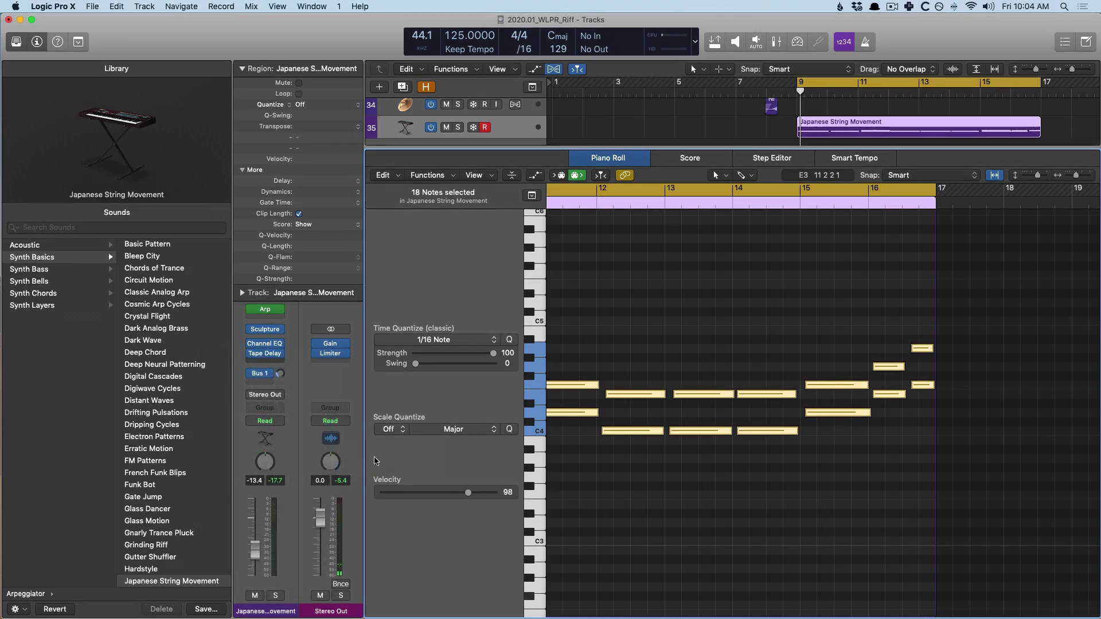
key(p)
drag(292, 32, 433, 130)
scroll(863, 374, down, 5)
Step: Add a Tru-Tape Delay pedal and duplicate it onto a parallel split path
drag(899, 347, 342, 343)
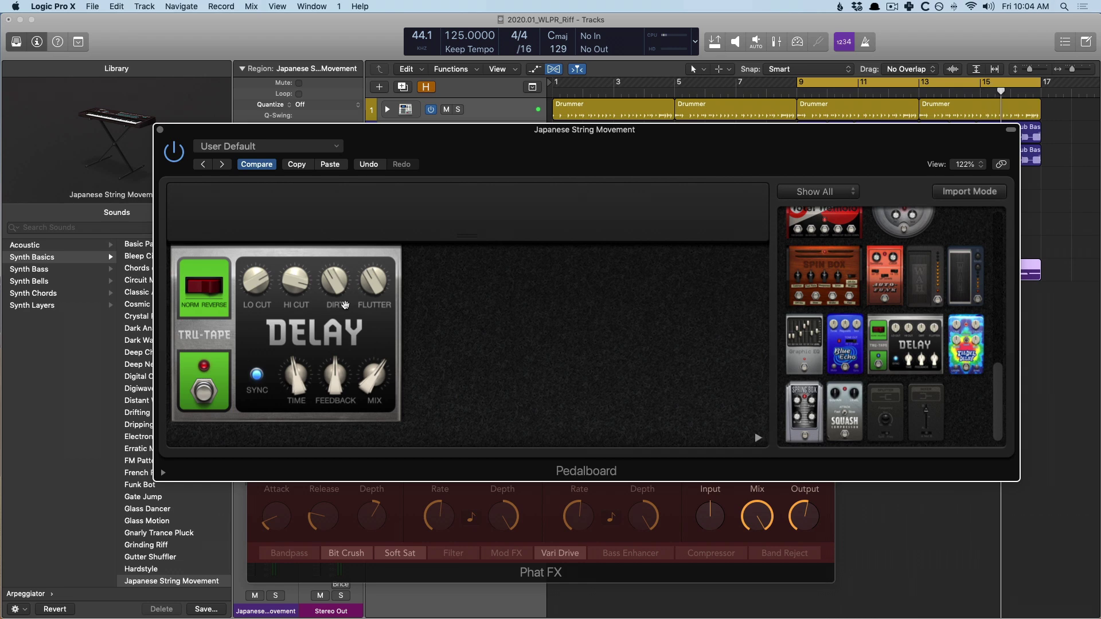
drag(877, 407, 198, 329)
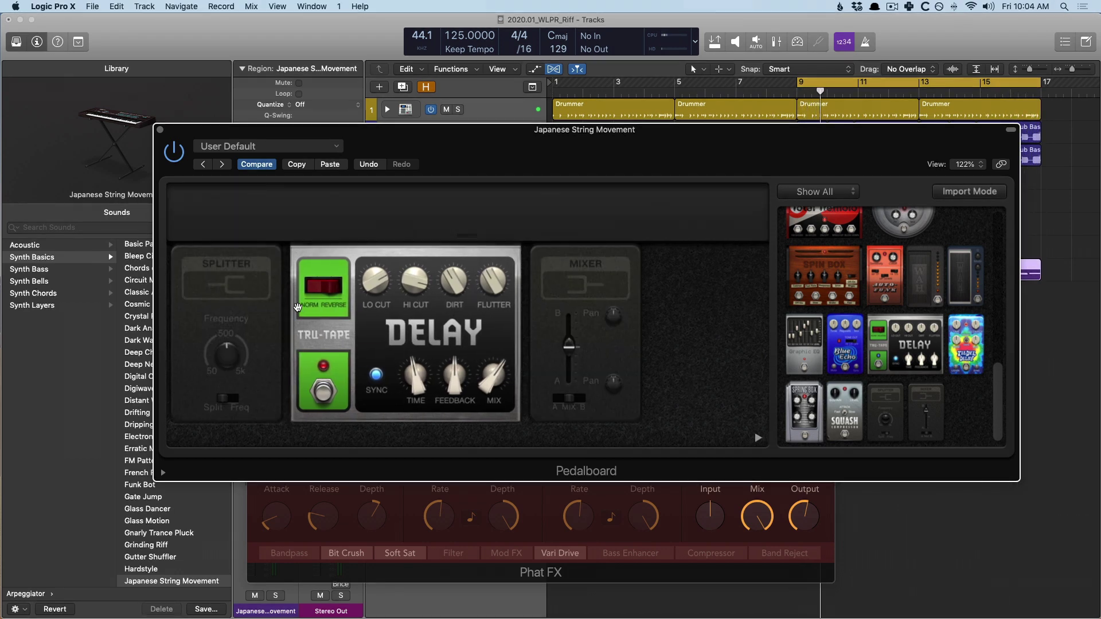
drag(370, 320, 576, 298)
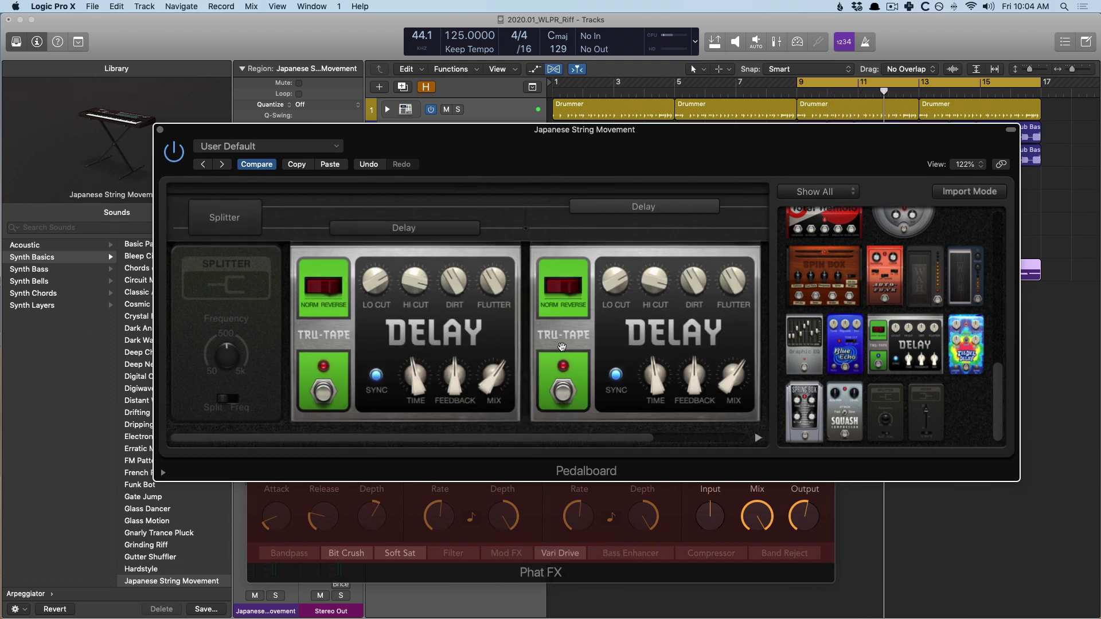
scroll(574, 422, right, 3)
mouse_move(738, 355)
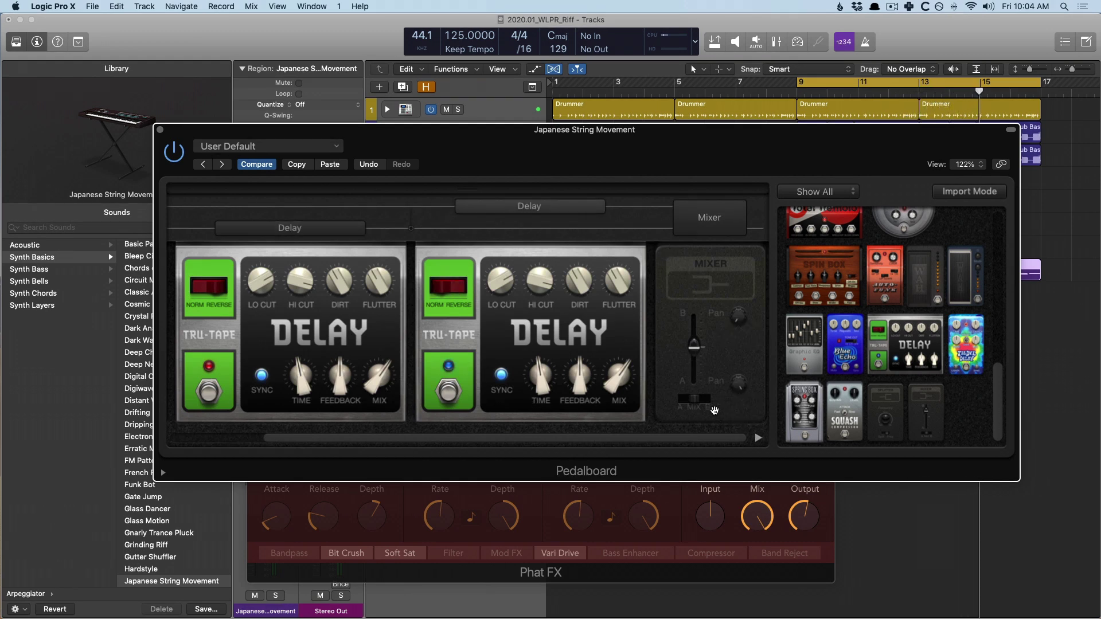
scroll(736, 347, left, 2)
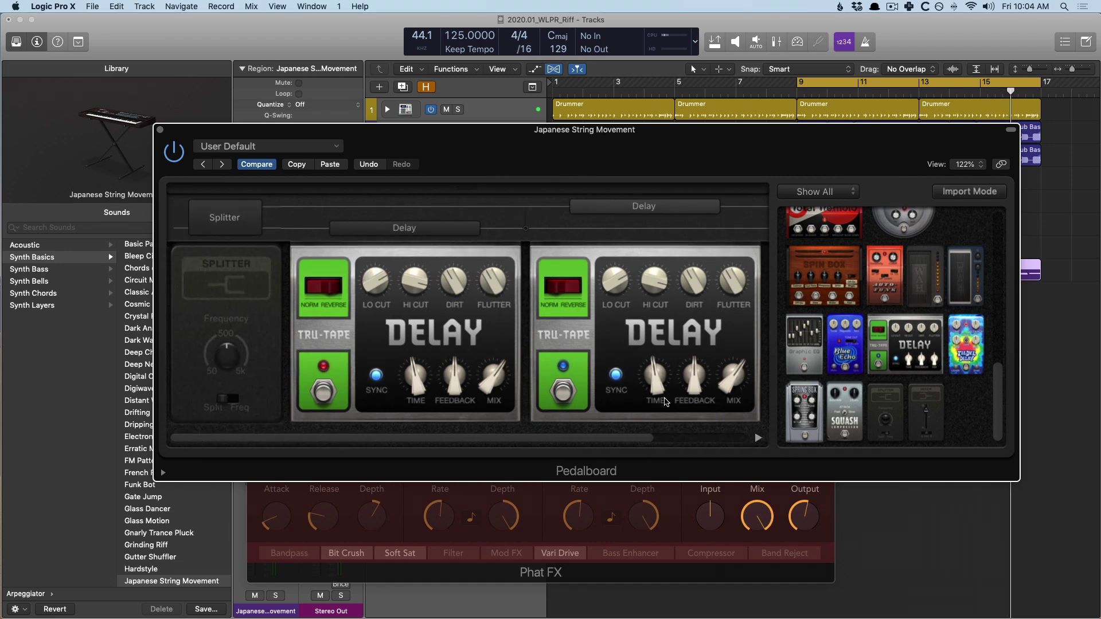
scroll(647, 441, right, 2)
scroll(727, 334, right, 2)
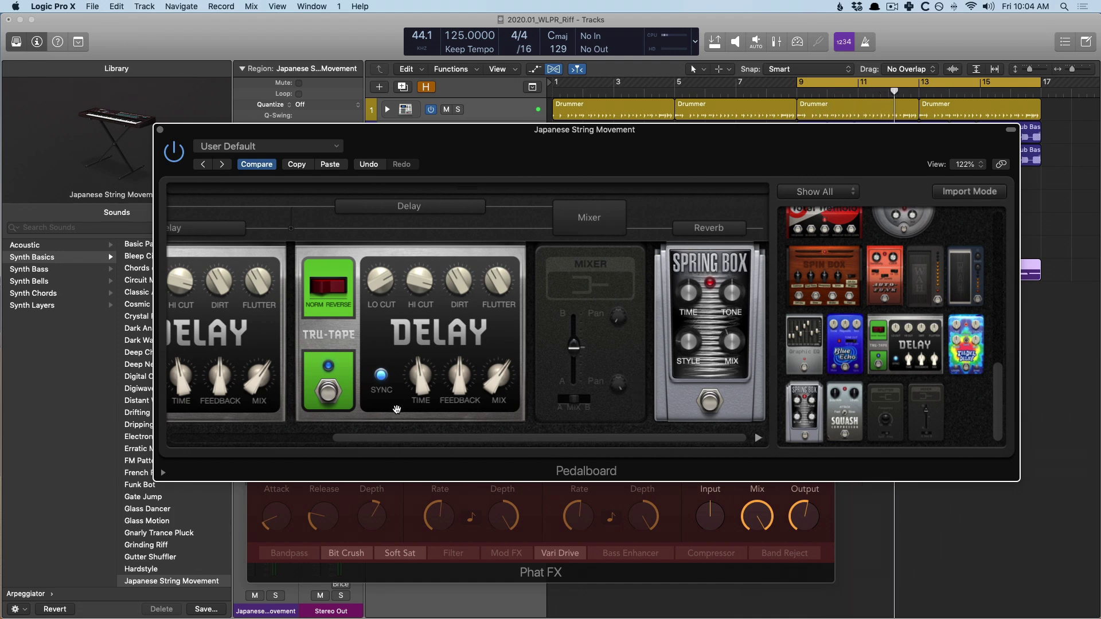
Step: Lower the string track fader to -18.0 dB and send it via Bus 11 to new Aux 34
key(v)
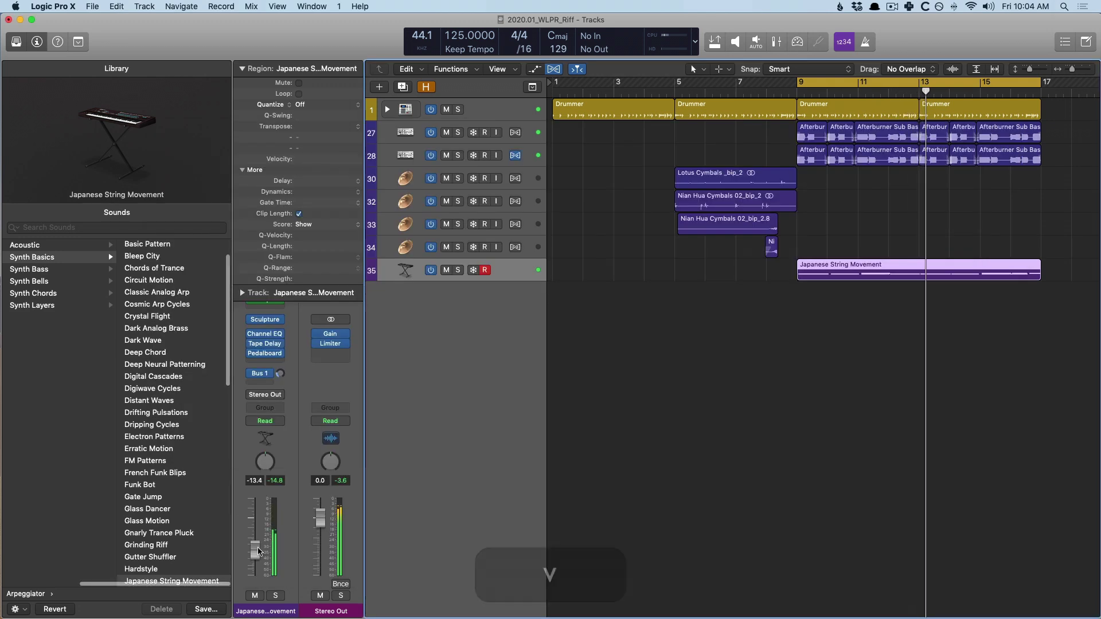
drag(259, 552, 258, 565)
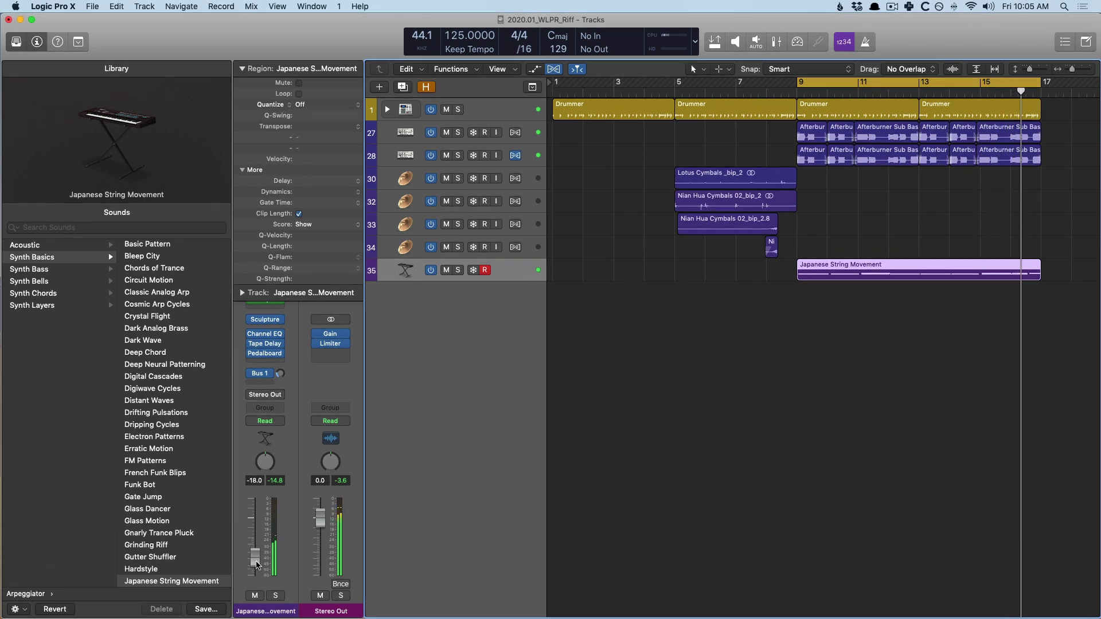
mouse_move(253, 355)
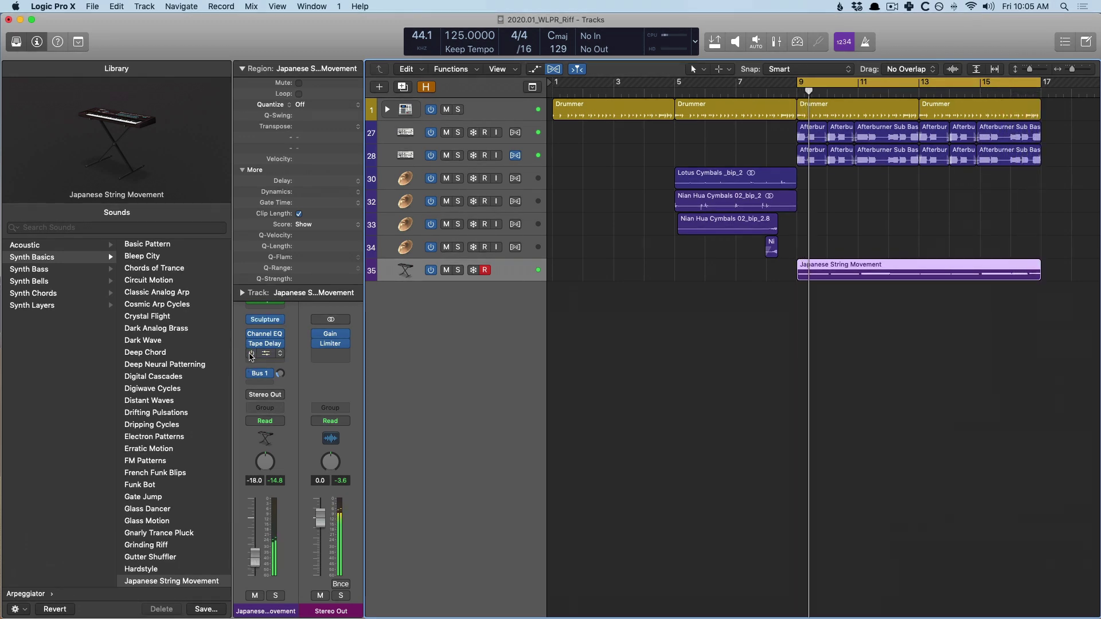
click(261, 383)
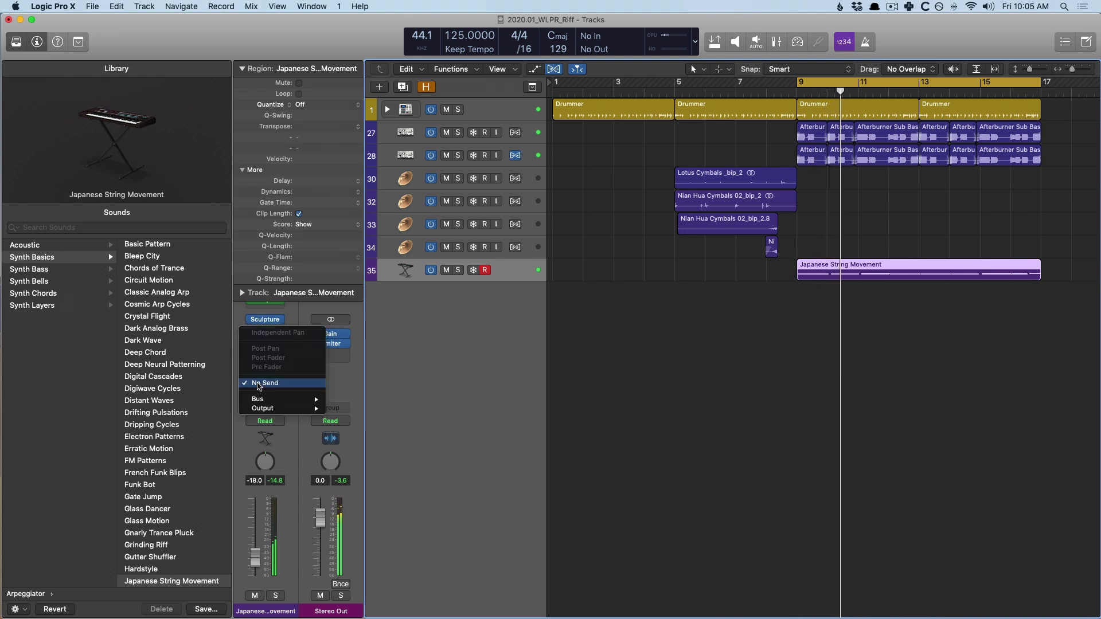
mouse_move(257, 399)
click(344, 351)
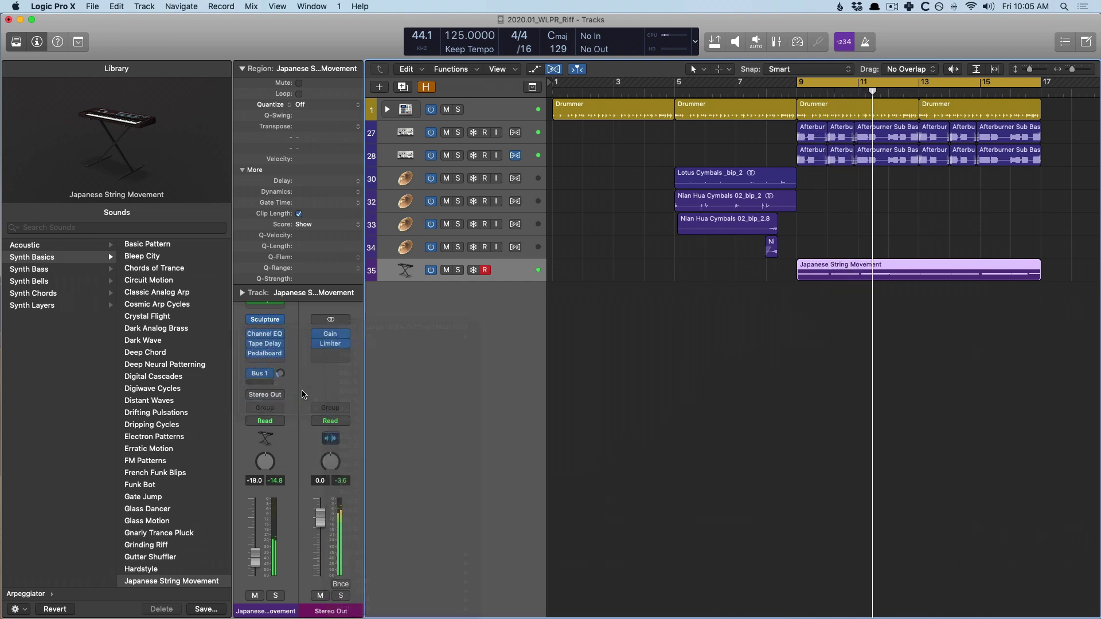
click(338, 343)
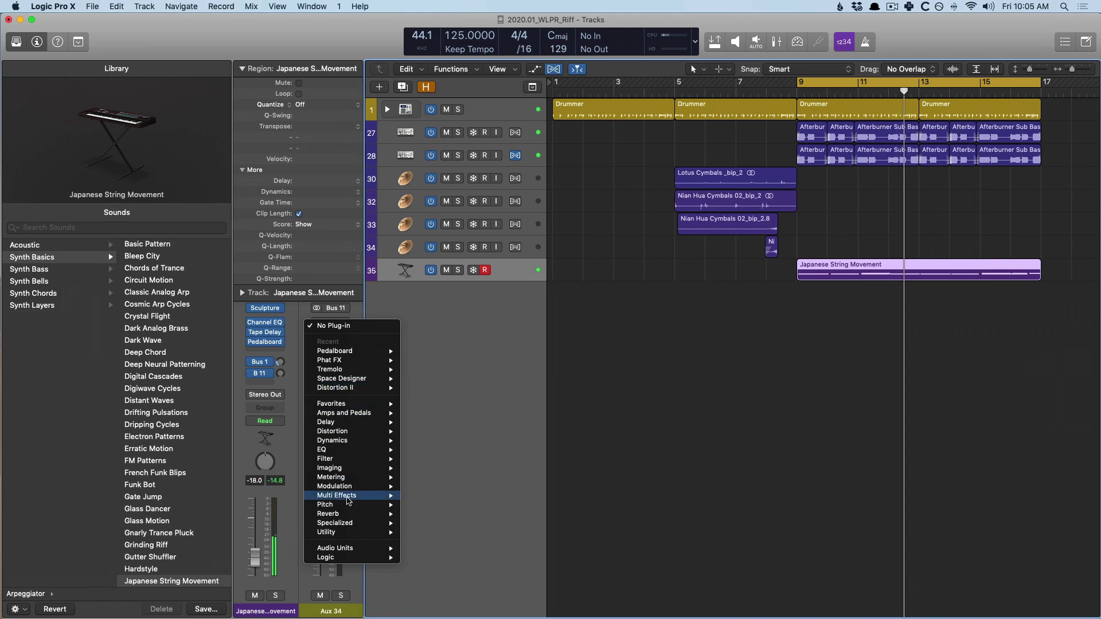
Step: Insert a stereo Pitch Shifter on Aux 34 and bring its plug-in window into view
mouse_move(344, 504)
mouse_move(432, 515)
click(523, 514)
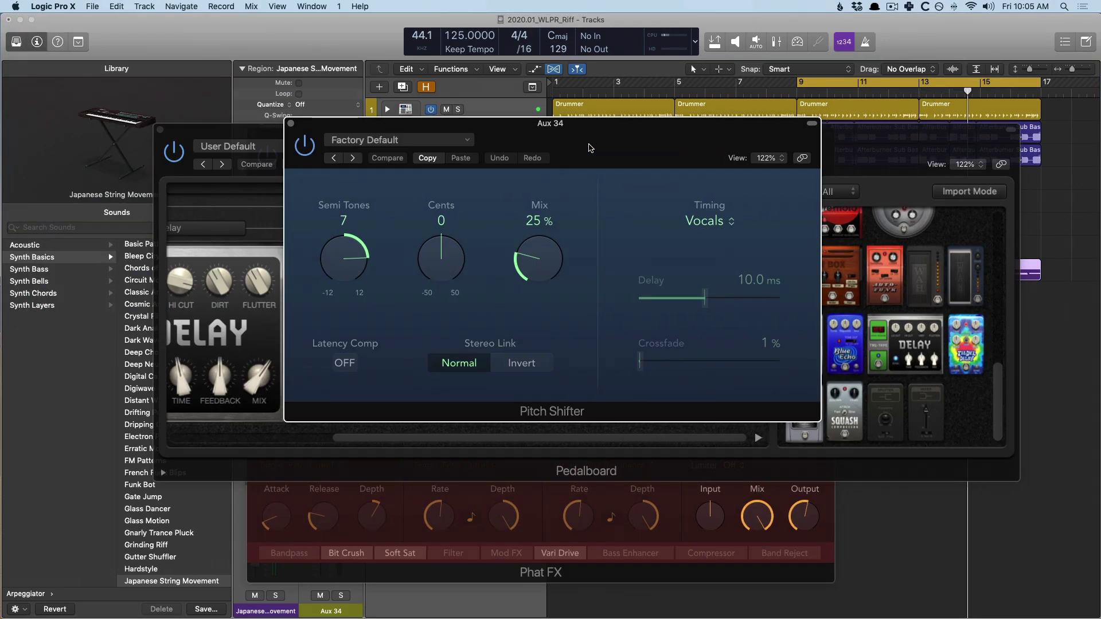
key(v)
click(345, 322)
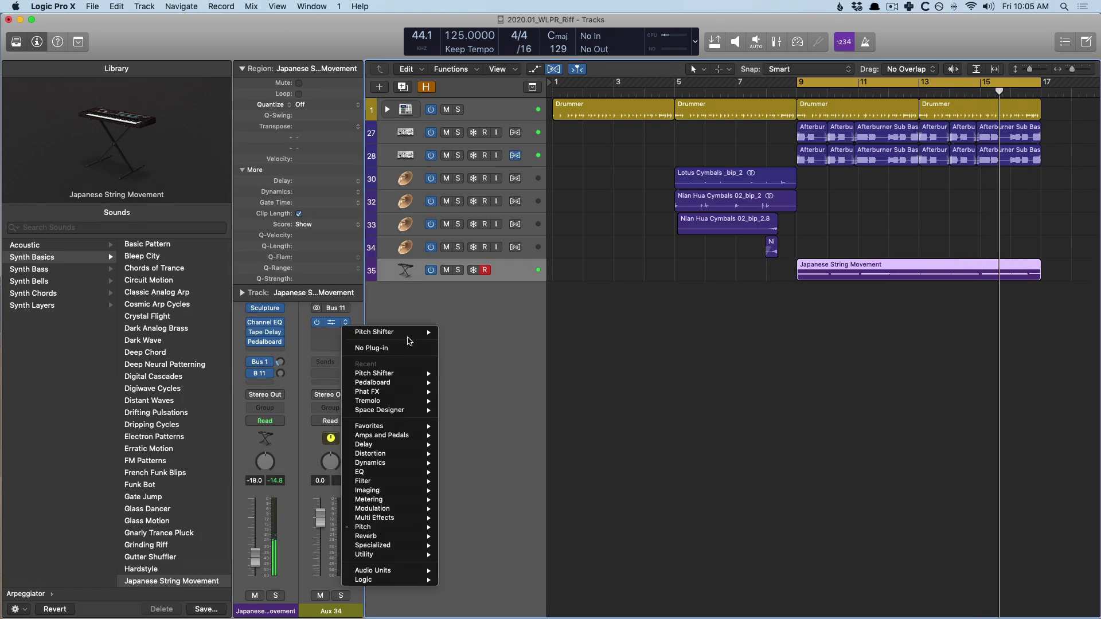
mouse_move(436, 336)
click(468, 342)
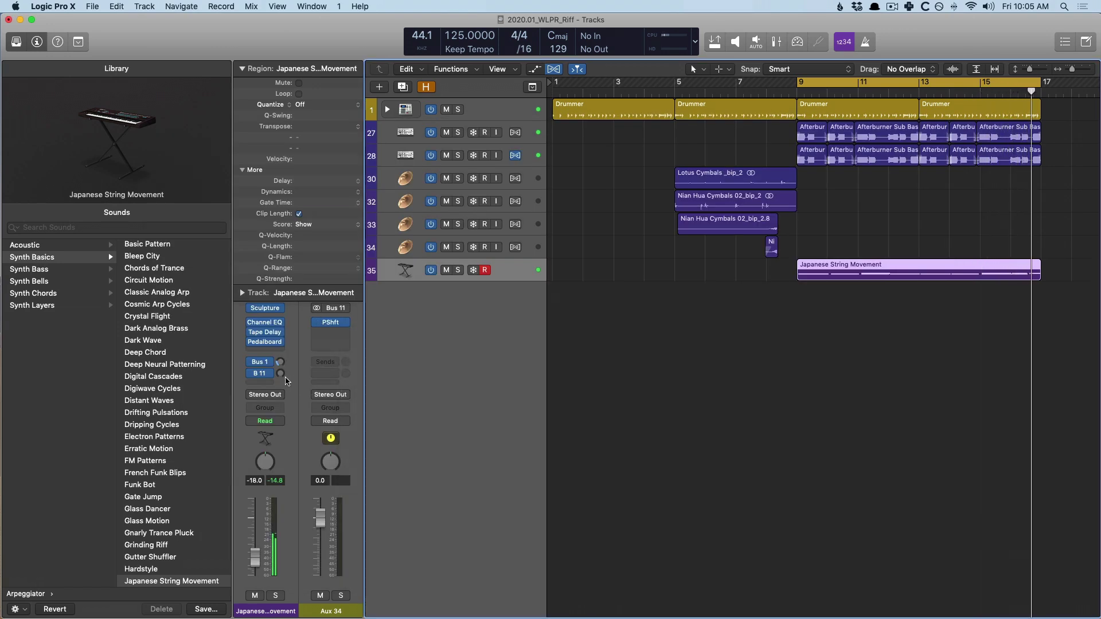
key(alt)
key(alt+v)
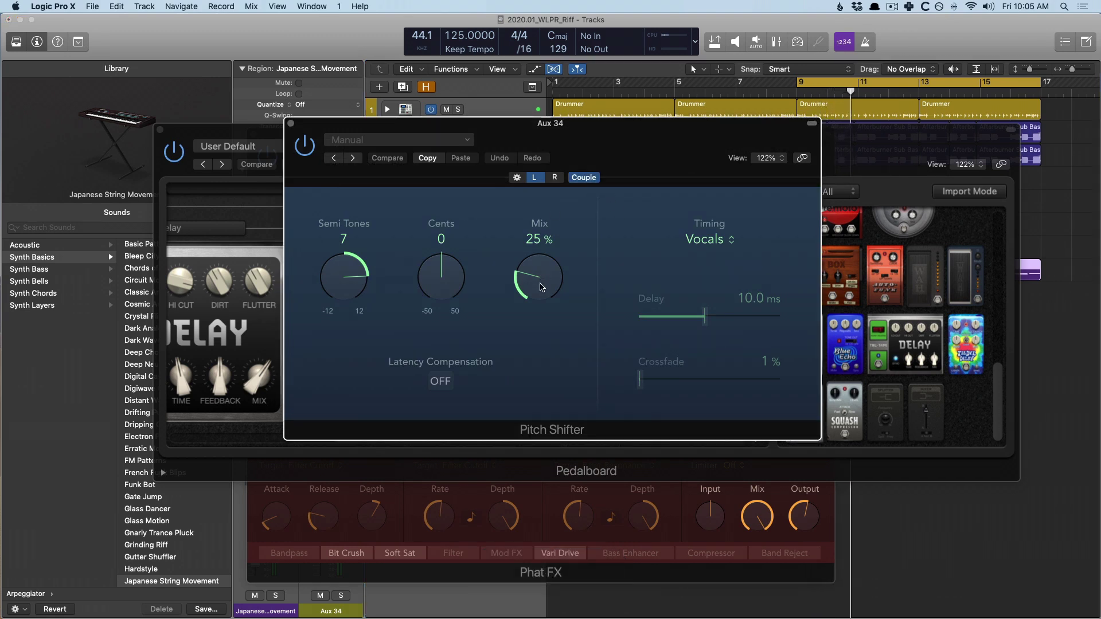
Step: Set the Pitch Shifter Mix to 100%, timing mode to Pitch Tracking, and adjust the Cents detune
drag(541, 286, 496, 219)
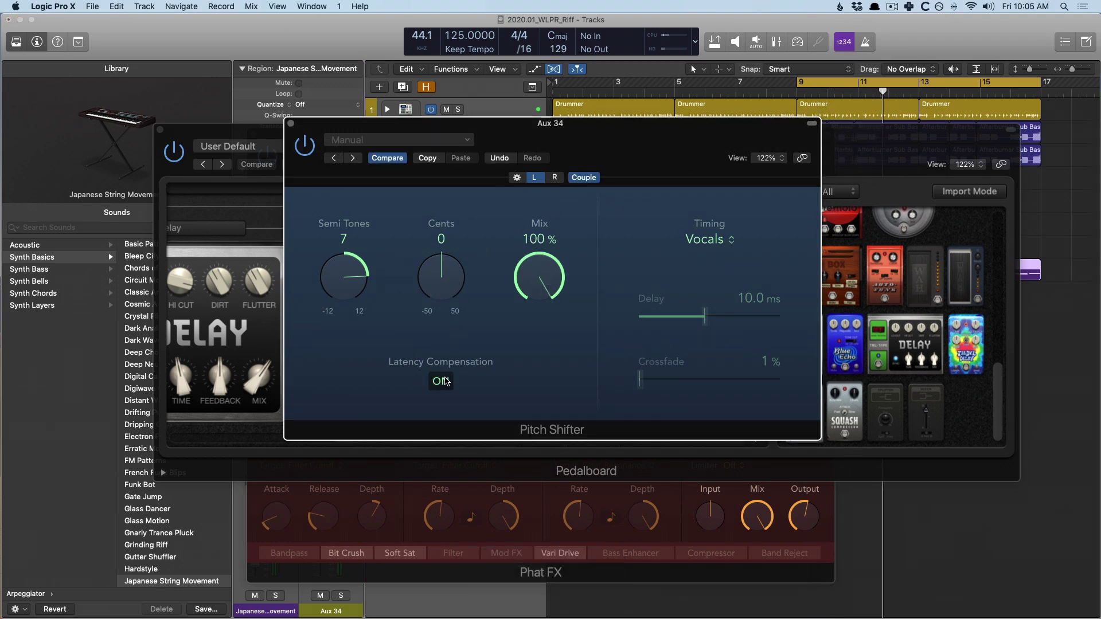
click(709, 237)
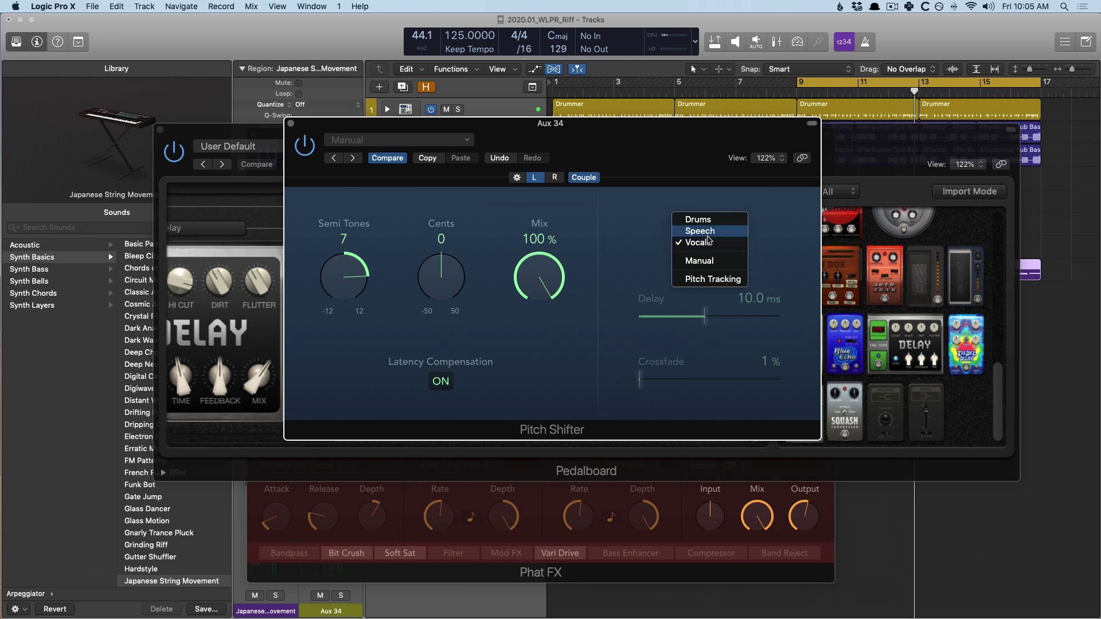
click(722, 280)
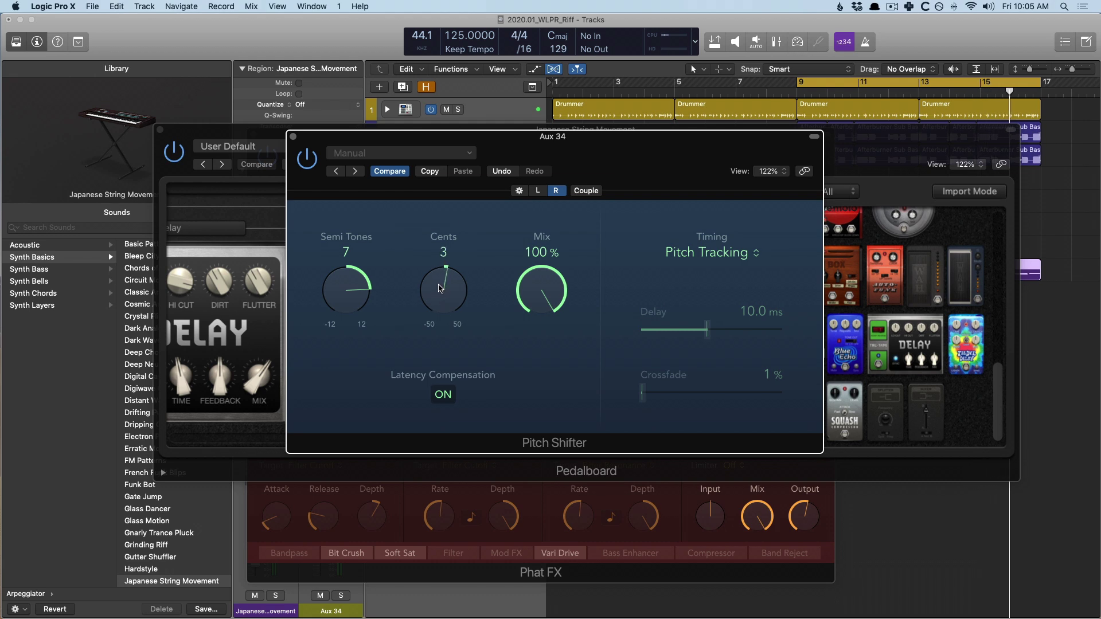
scroll(441, 284, up, 1)
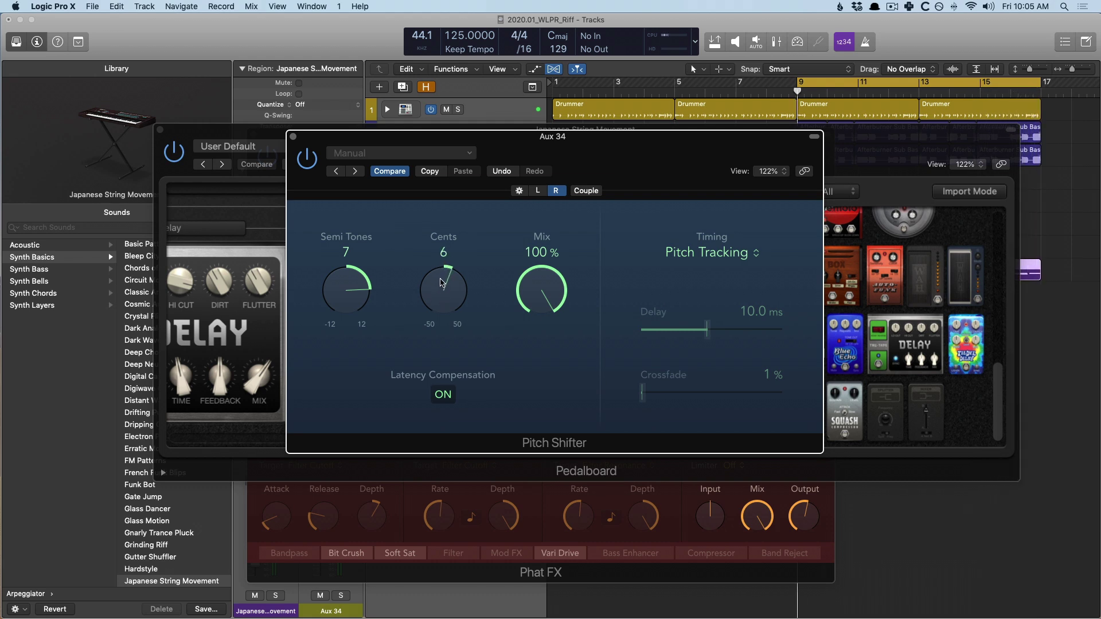
key(alt)
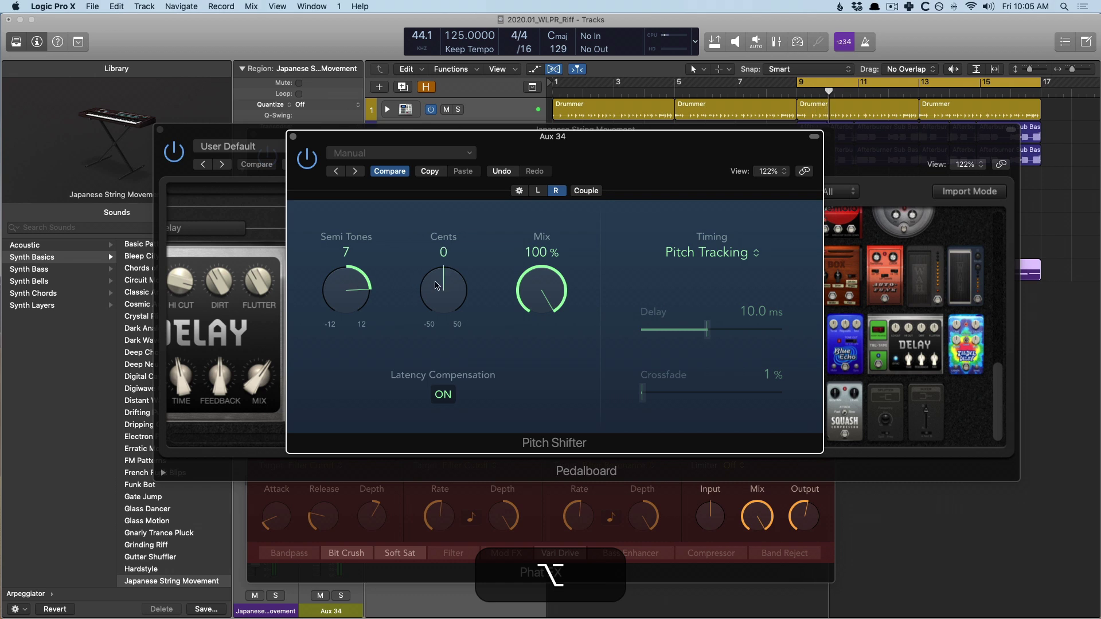
scroll(442, 282, up, 1)
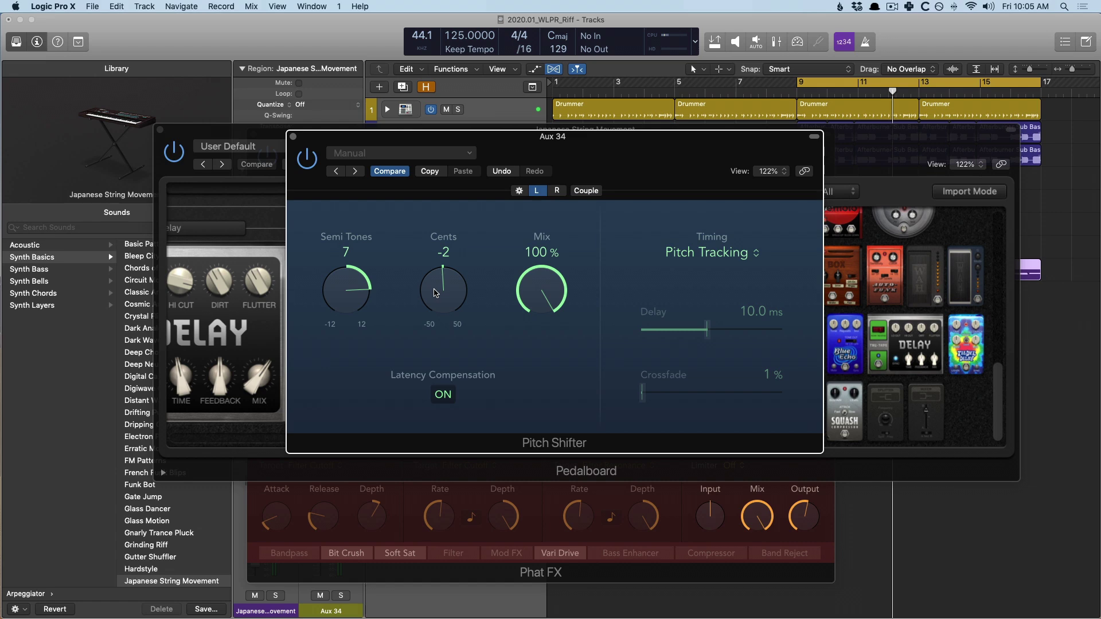
key(shift)
Step: Close the plugin windows, lower Aux 34 to -20 dB, A/B it with mute, and stop playback
shift+click(294, 138)
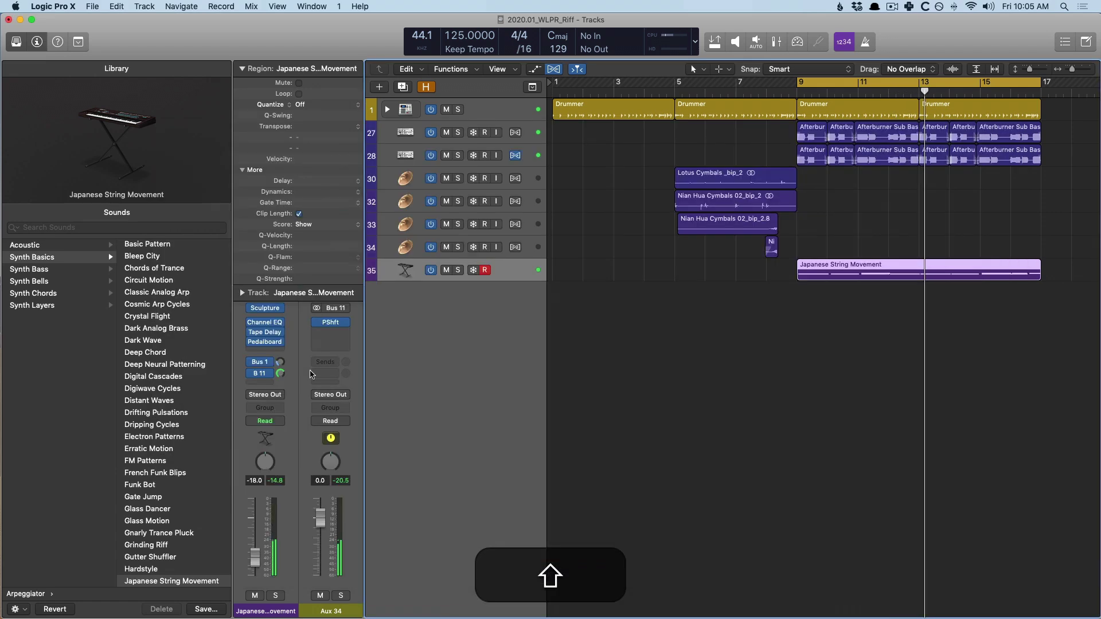
drag(321, 523, 320, 559)
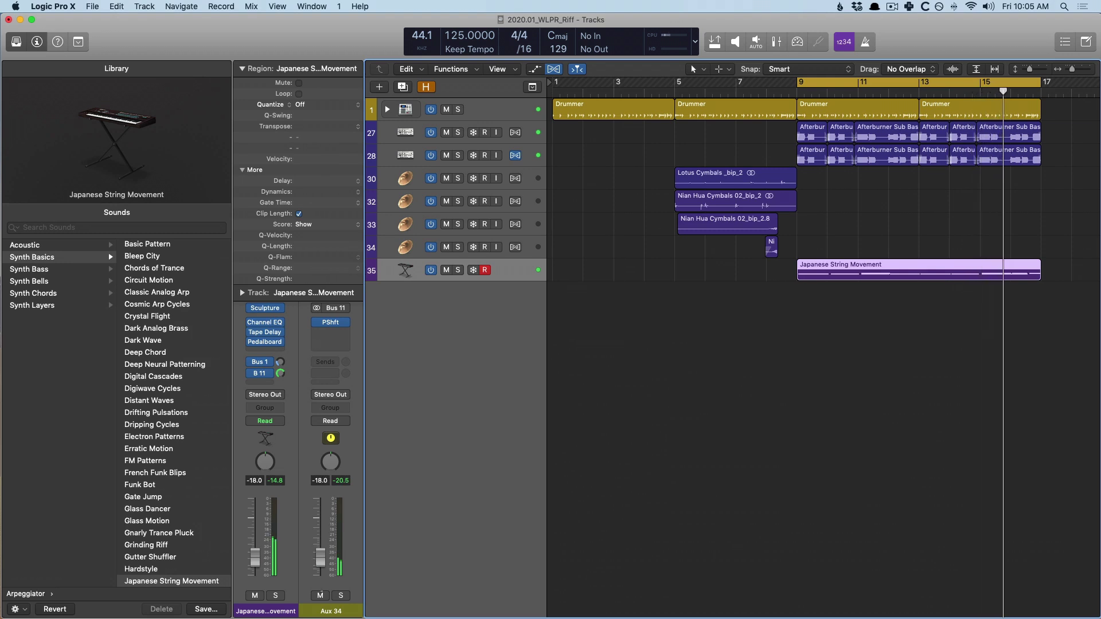
click(319, 596)
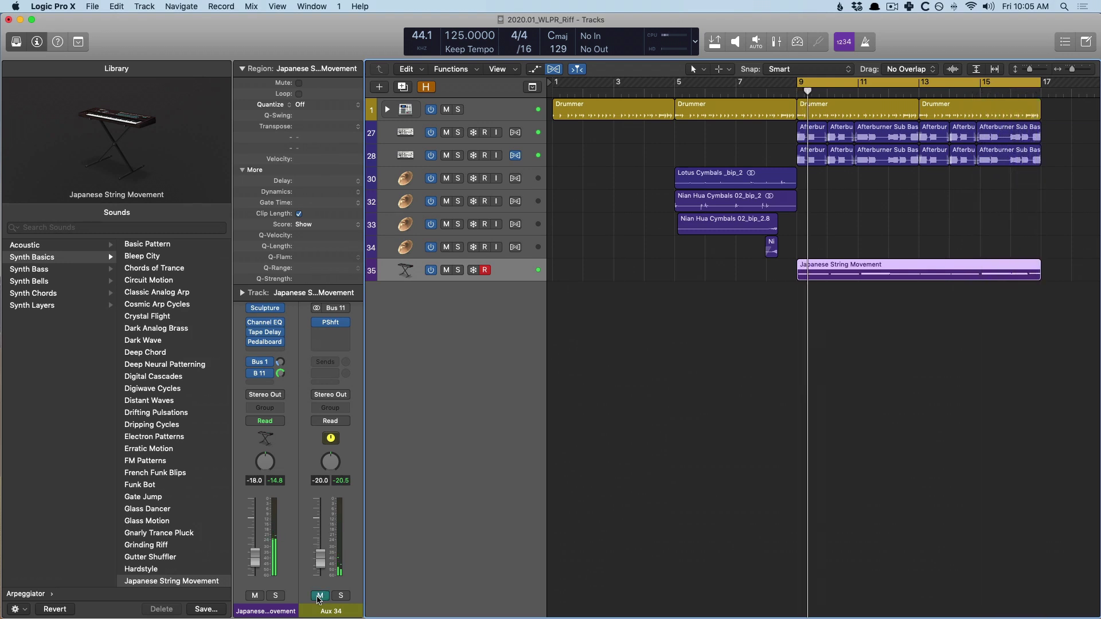
click(323, 597)
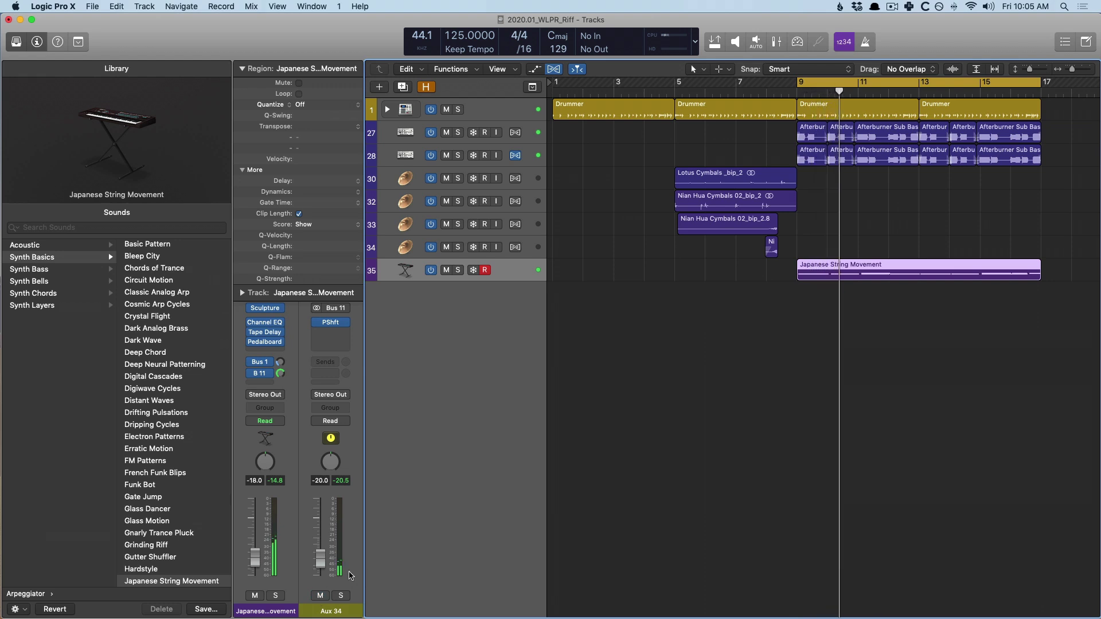
key(space)
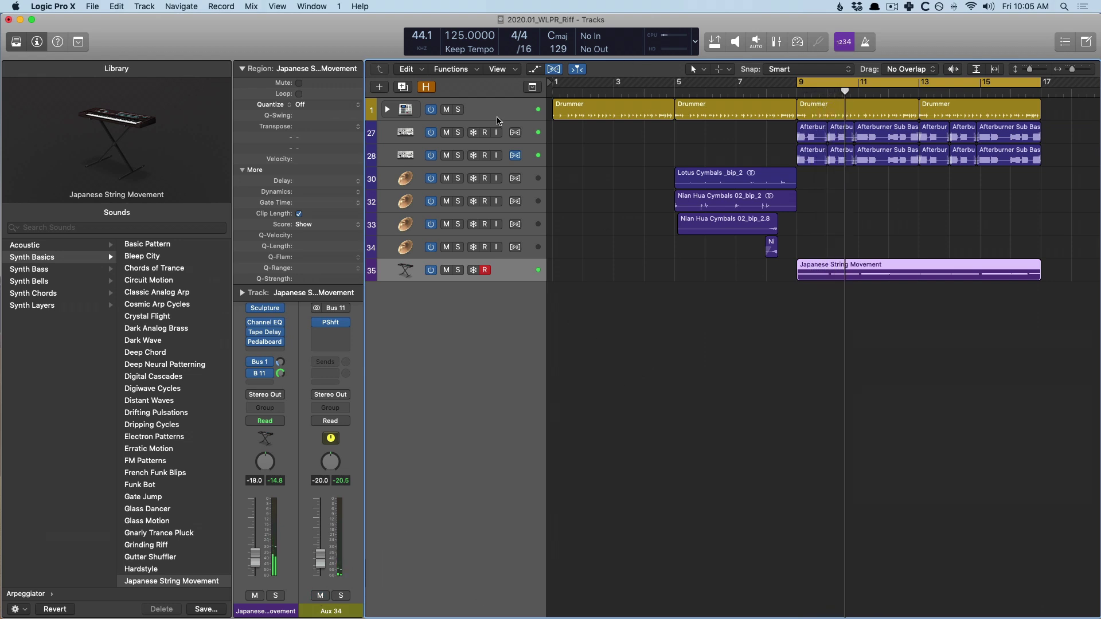
Step: Pack the two Afterburner bass tracks into a summing stack named BASS with wider track headers
click(540, 131)
super+click(537, 154)
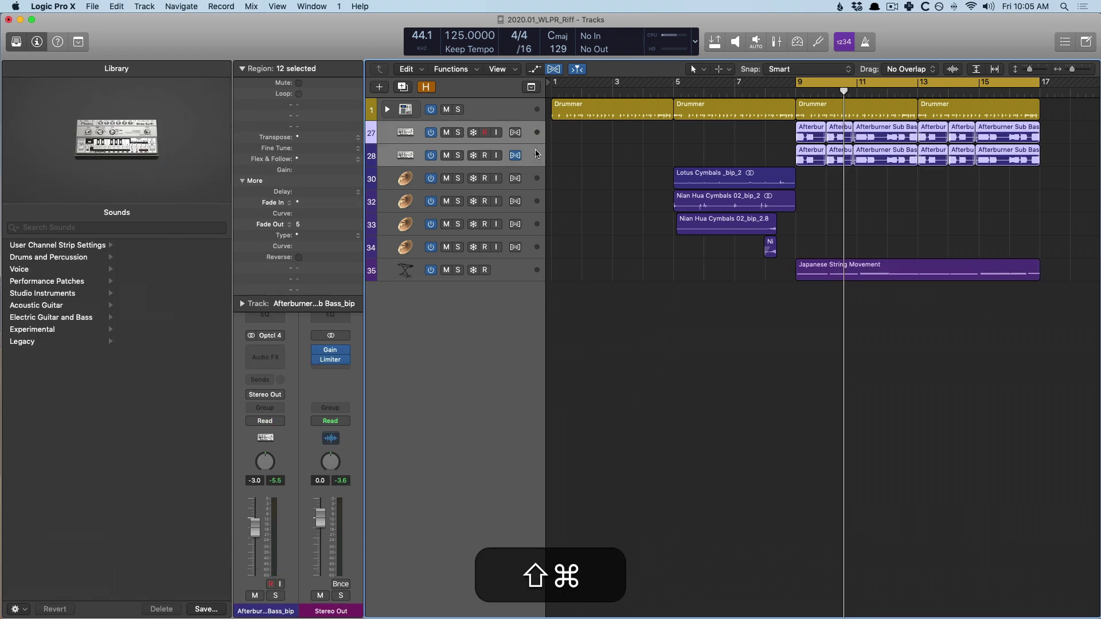
key(shift+super+g)
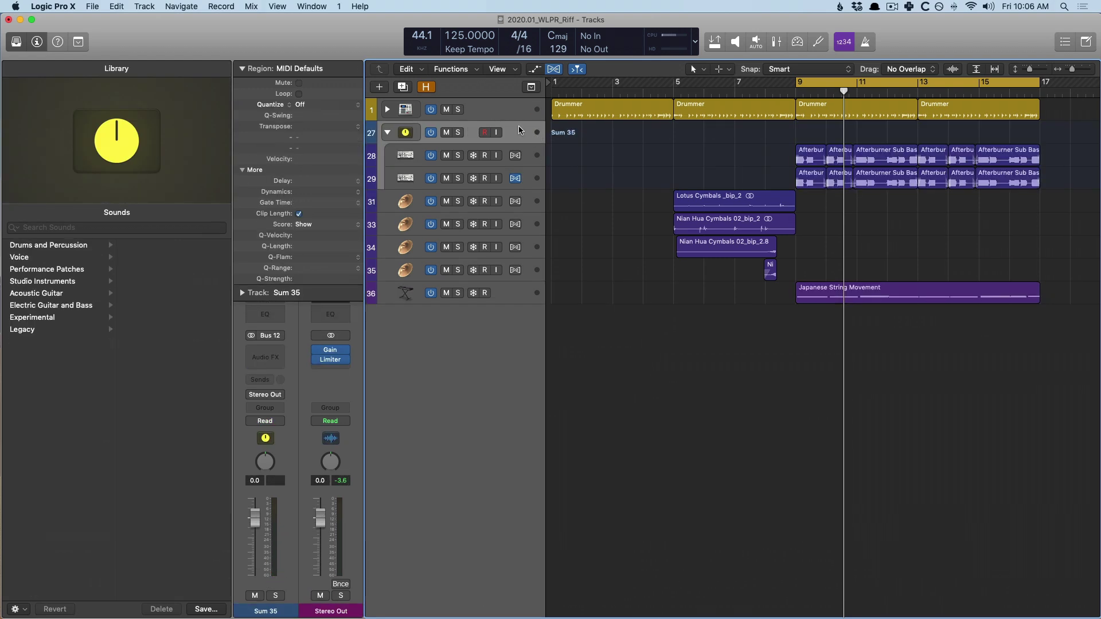
drag(544, 131, 591, 131)
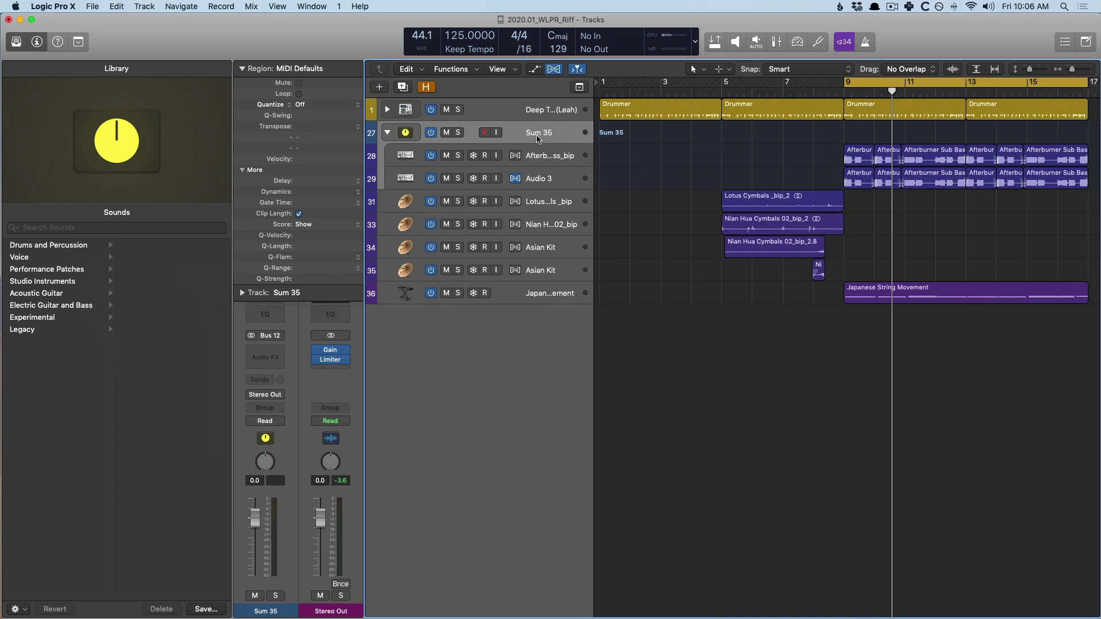
text(BASS)
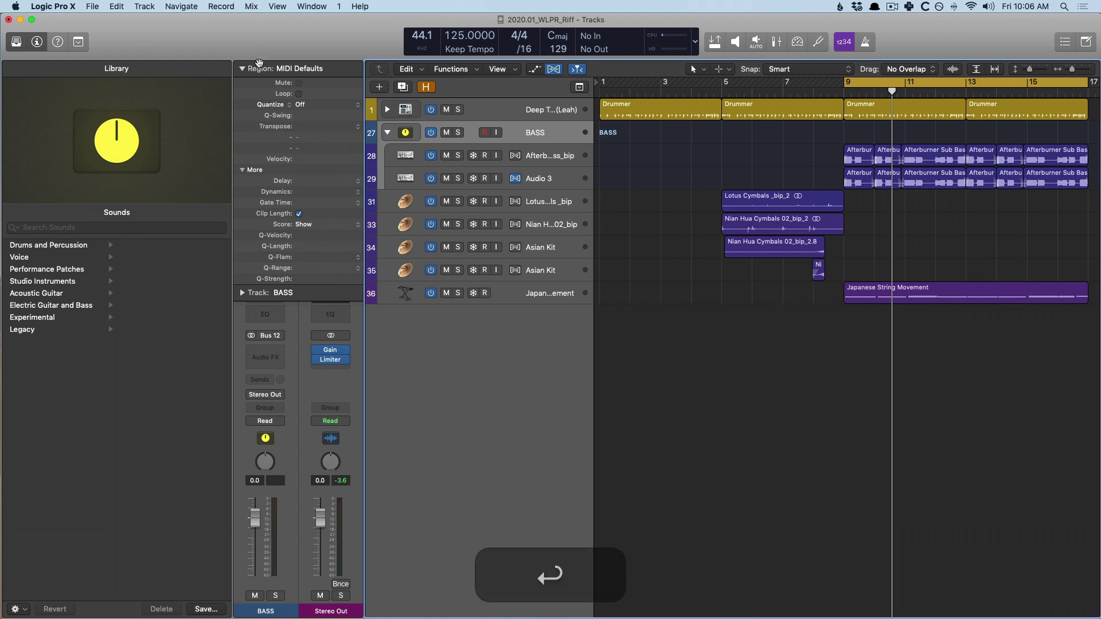
click(257, 67)
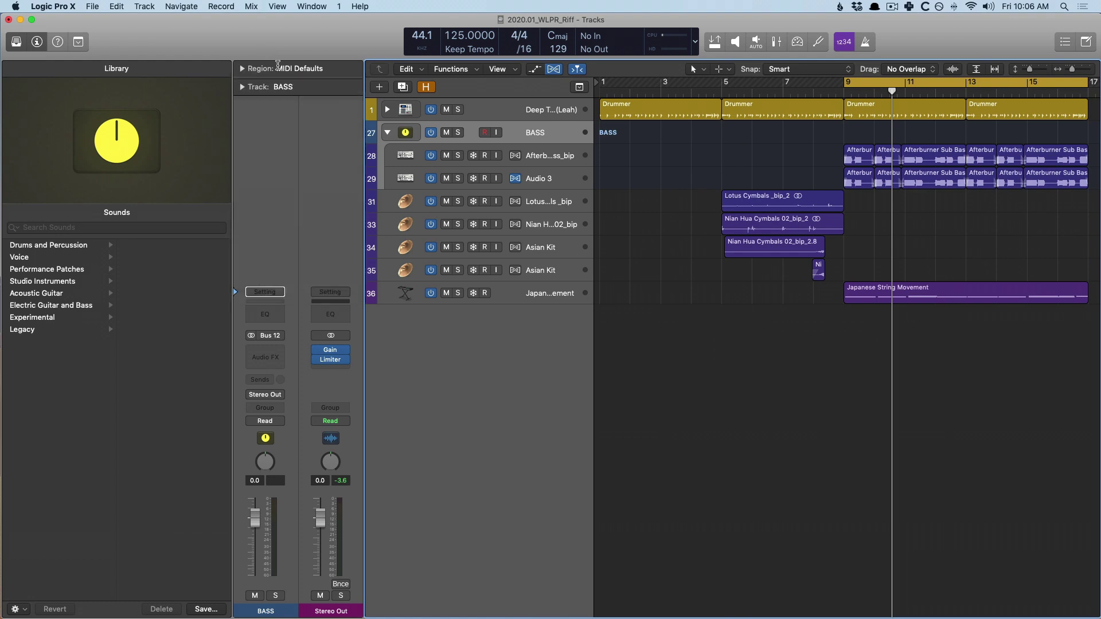
Step: Add a Vintage Opto Compressor to BASS, side-chained from Inst 1, threshold near -30 dB, lower output gain
click(262, 304)
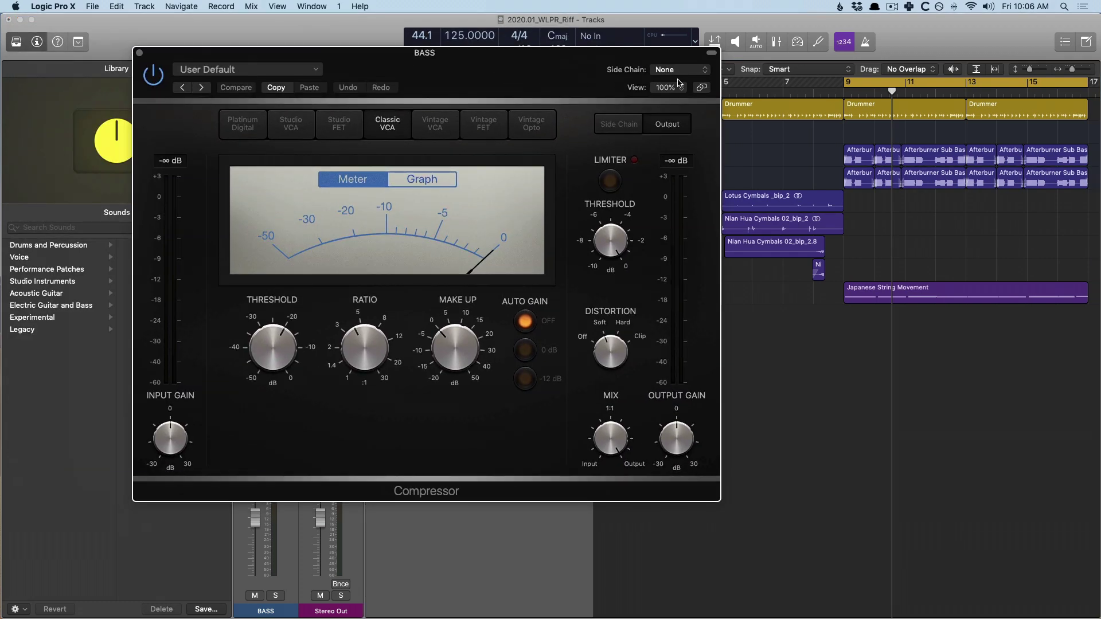
key(space)
click(678, 69)
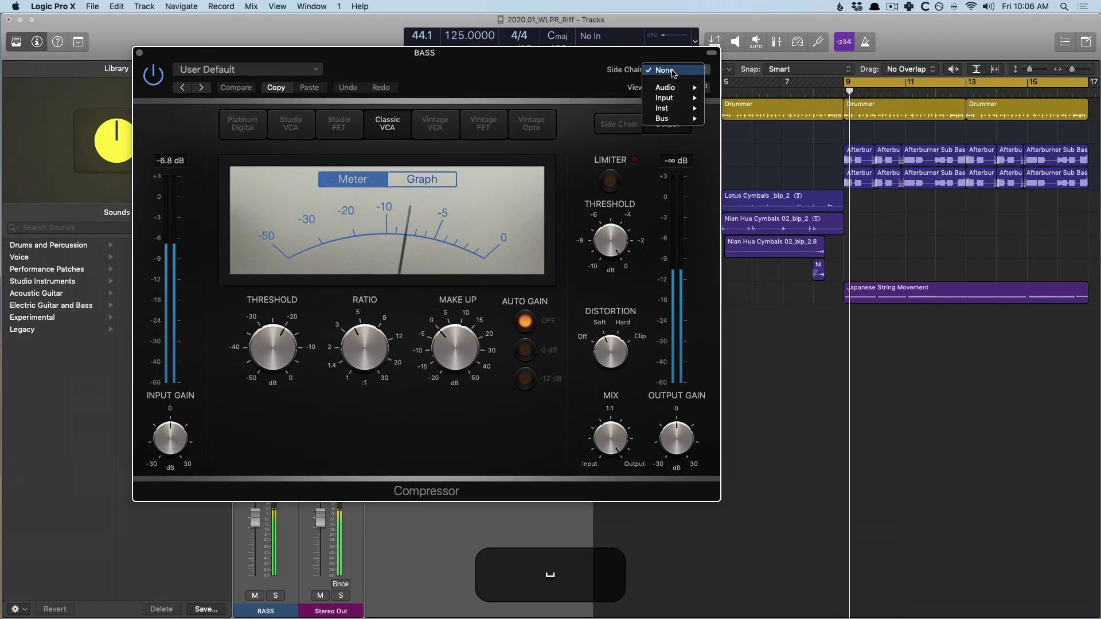
mouse_move(668, 107)
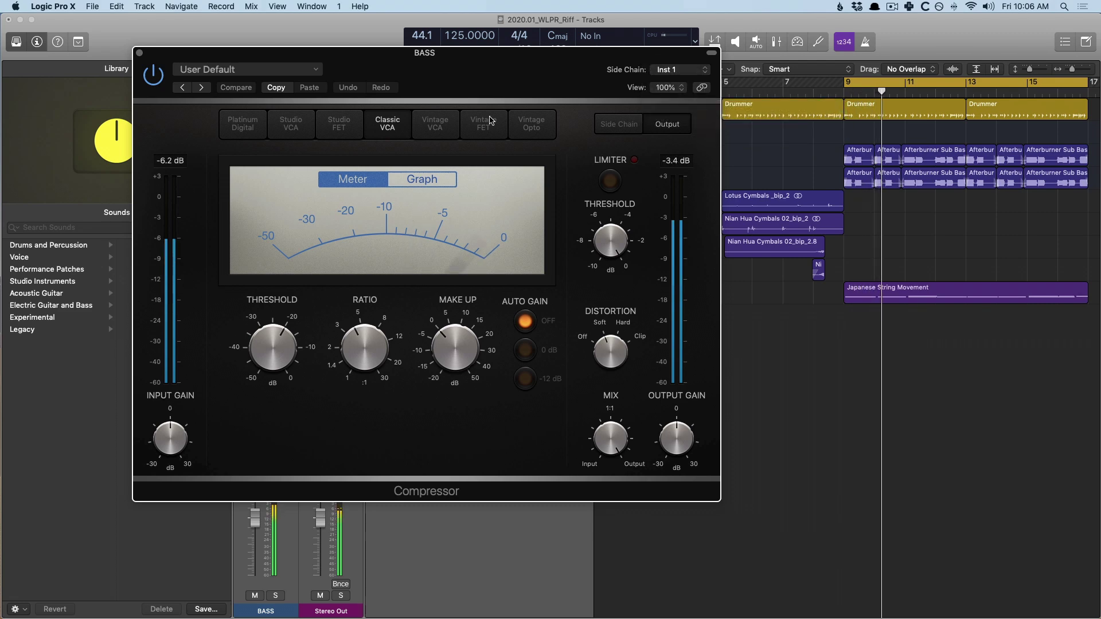
click(529, 127)
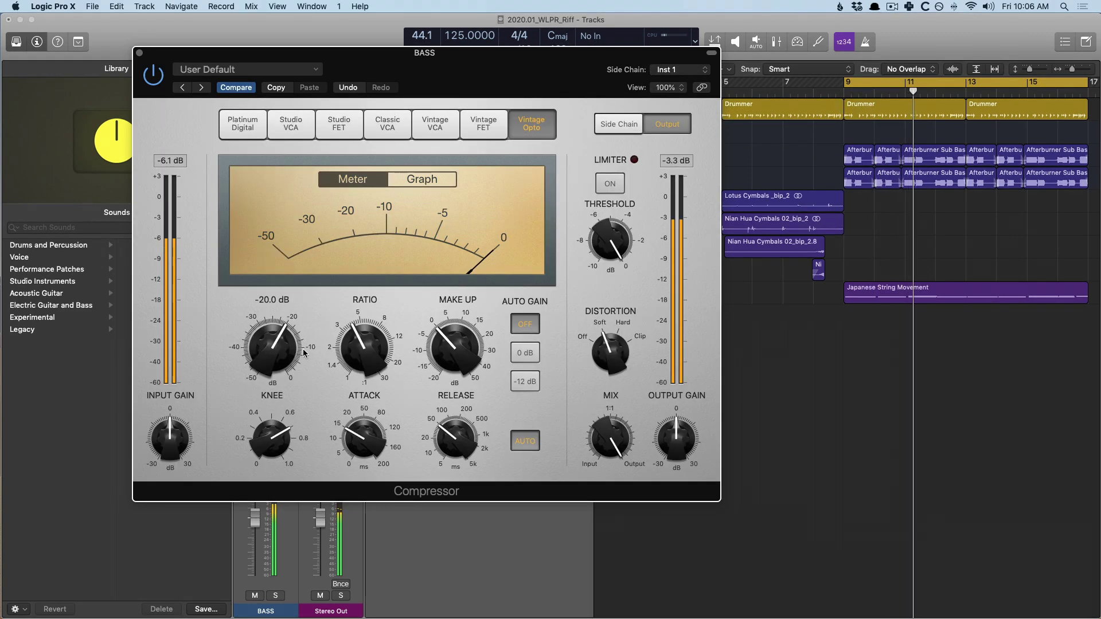
scroll(303, 375, down, 2)
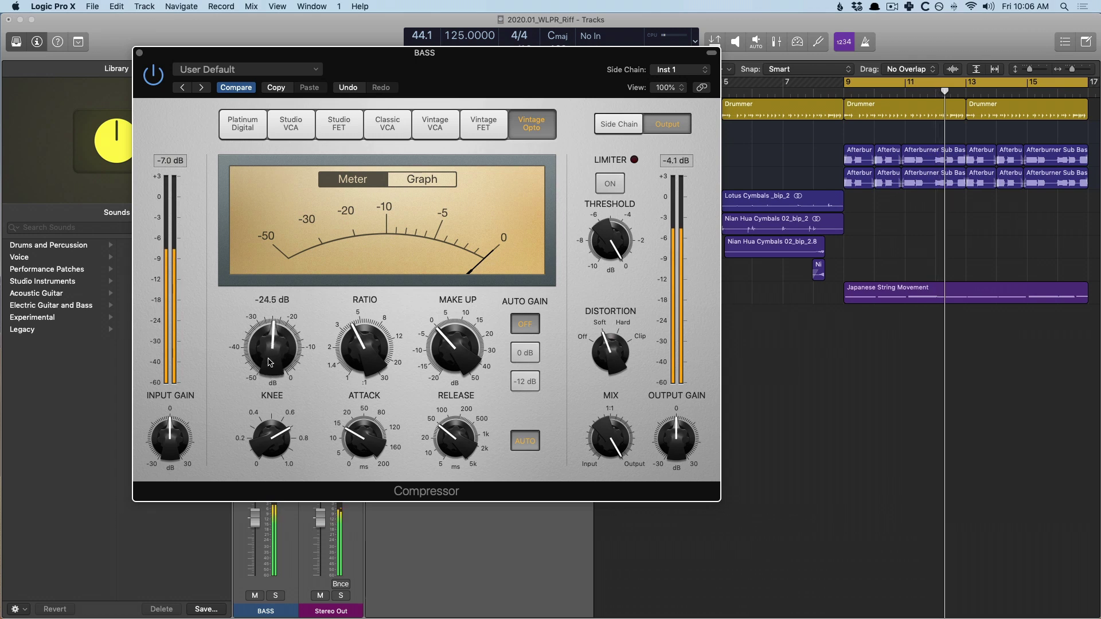
scroll(266, 355, down, 4)
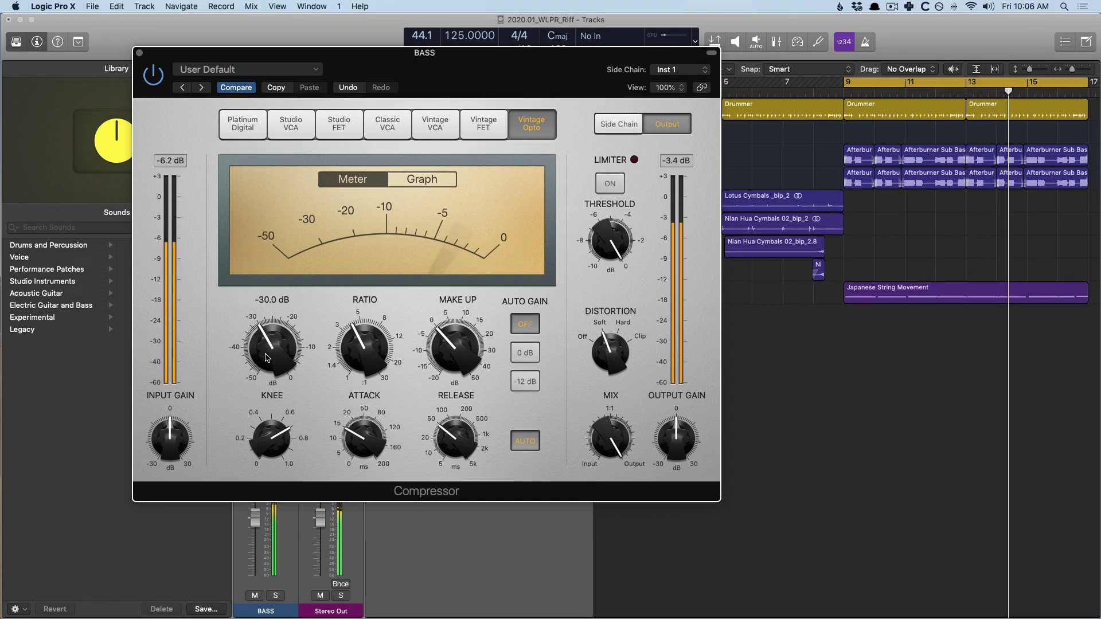
scroll(672, 446, down, 4)
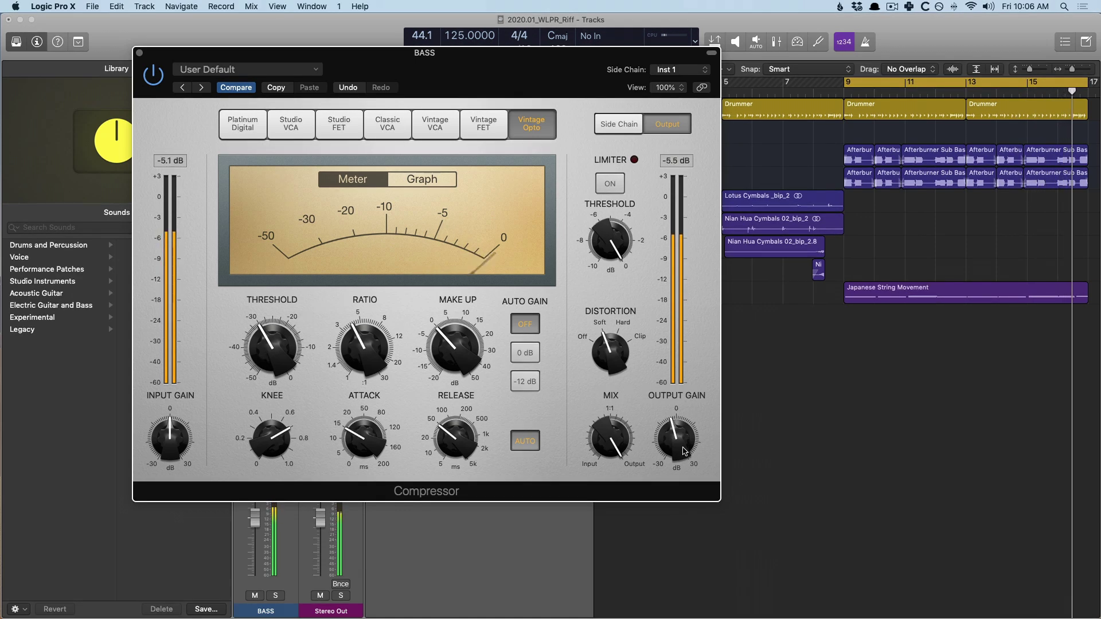
Step: Compare the BASS compressor bypassed versus active, then stop playback and close its window
click(156, 77)
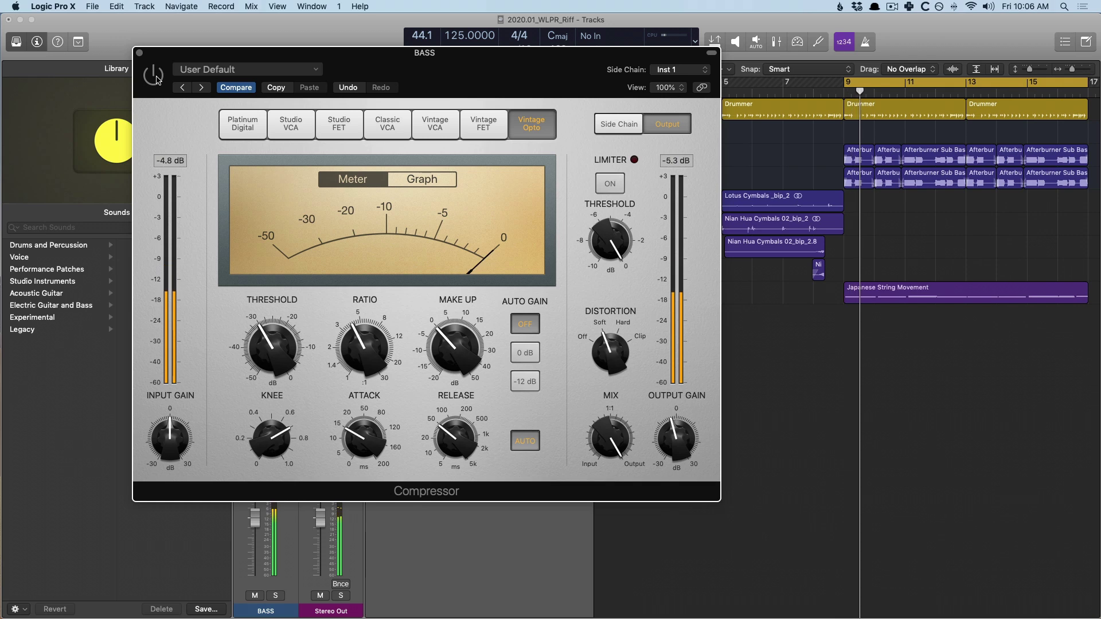
click(154, 75)
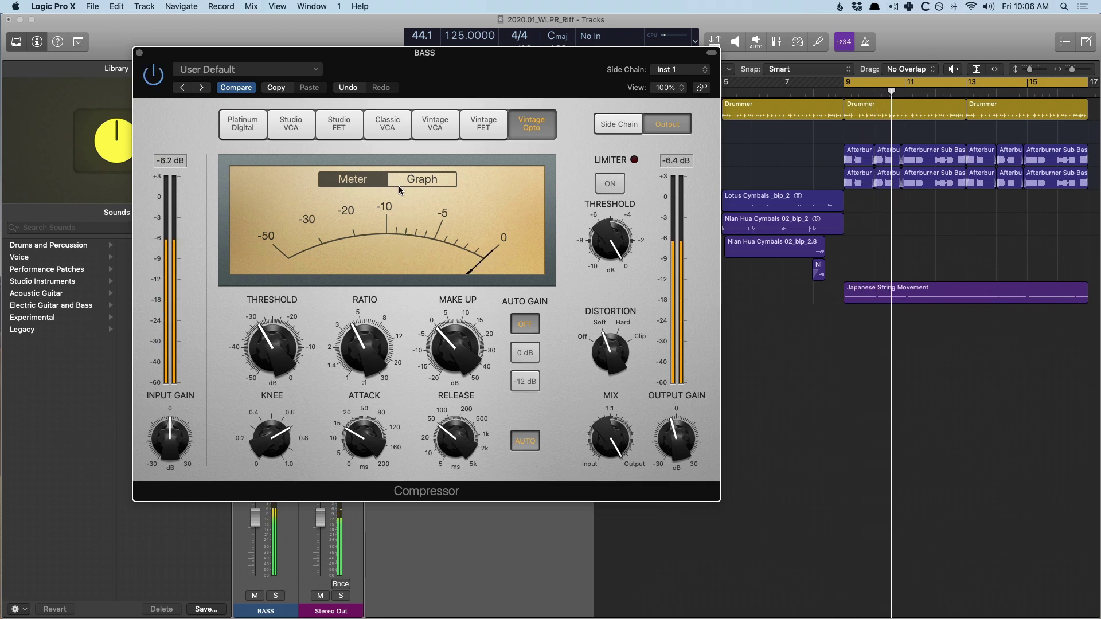
mouse_move(672, 440)
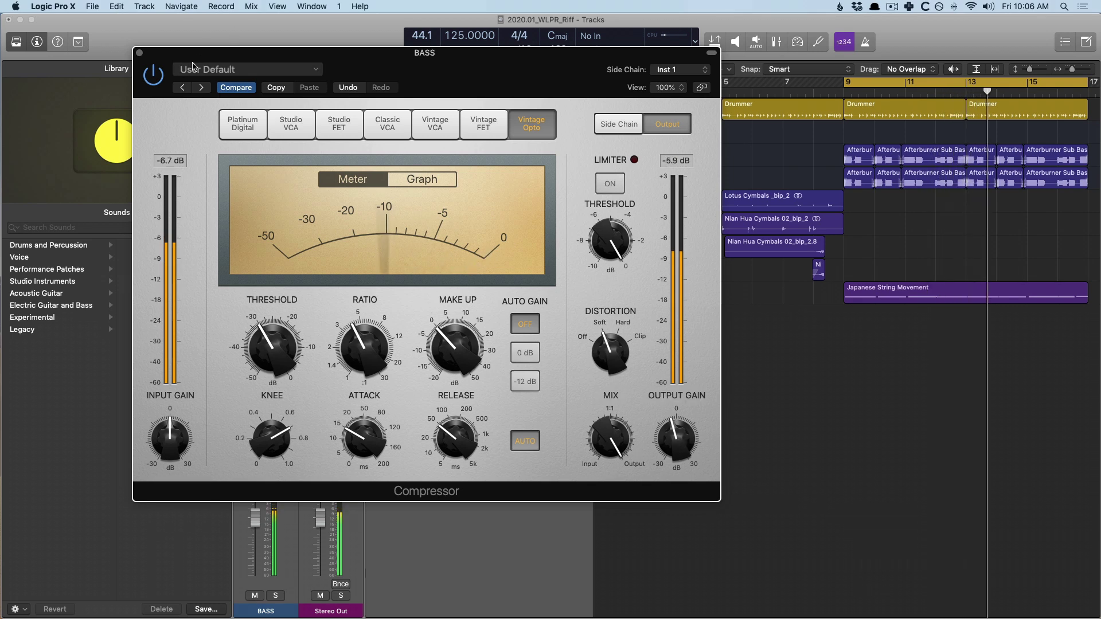
key(space)
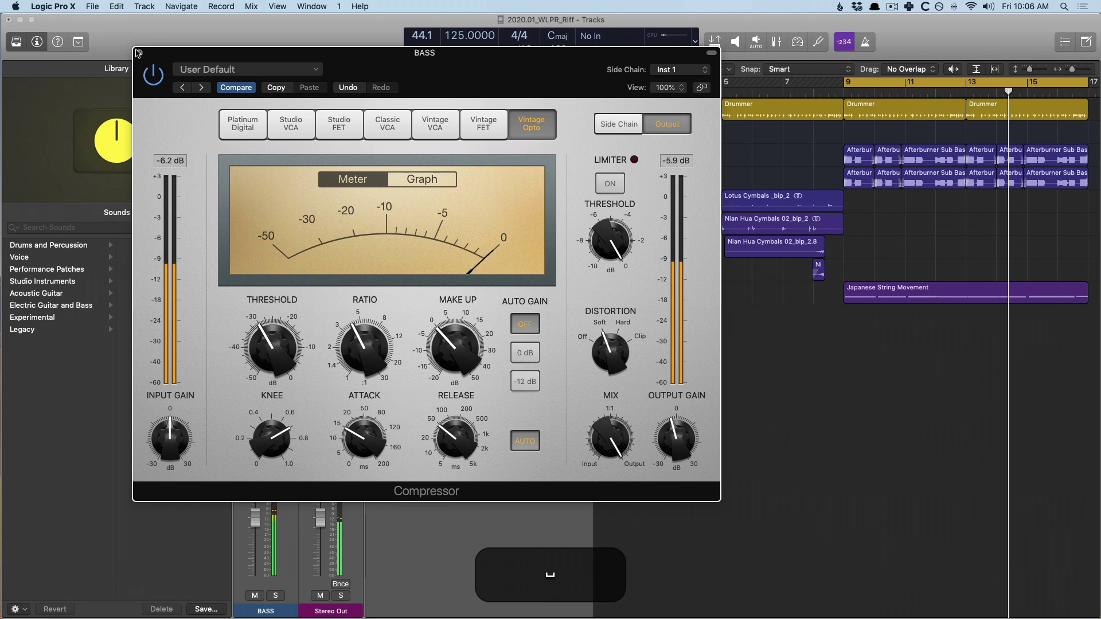
click(138, 53)
Step: Turn off cycle, return to bar 1, zoom out, and play the full arrangement through
key(c)
key(Return)
key(super+Left)
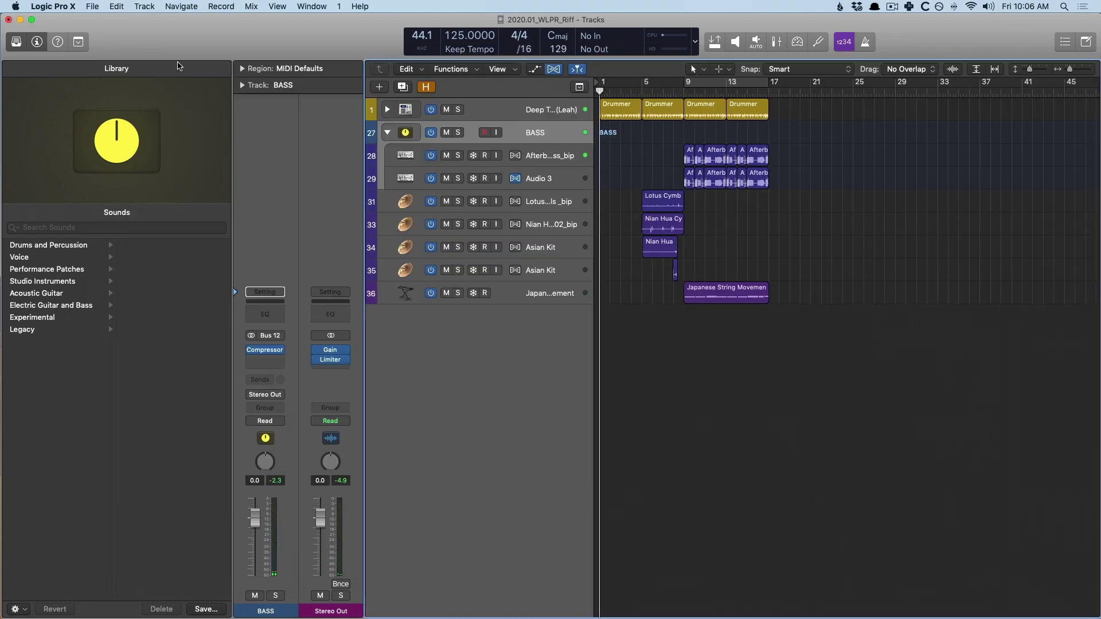
key(space)
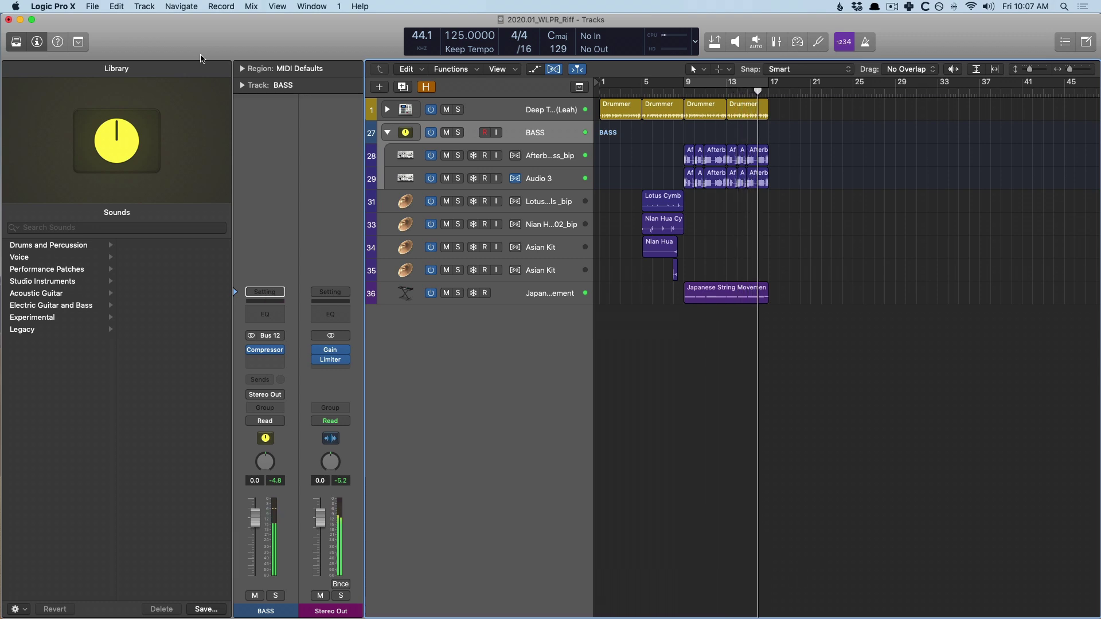
key(space)
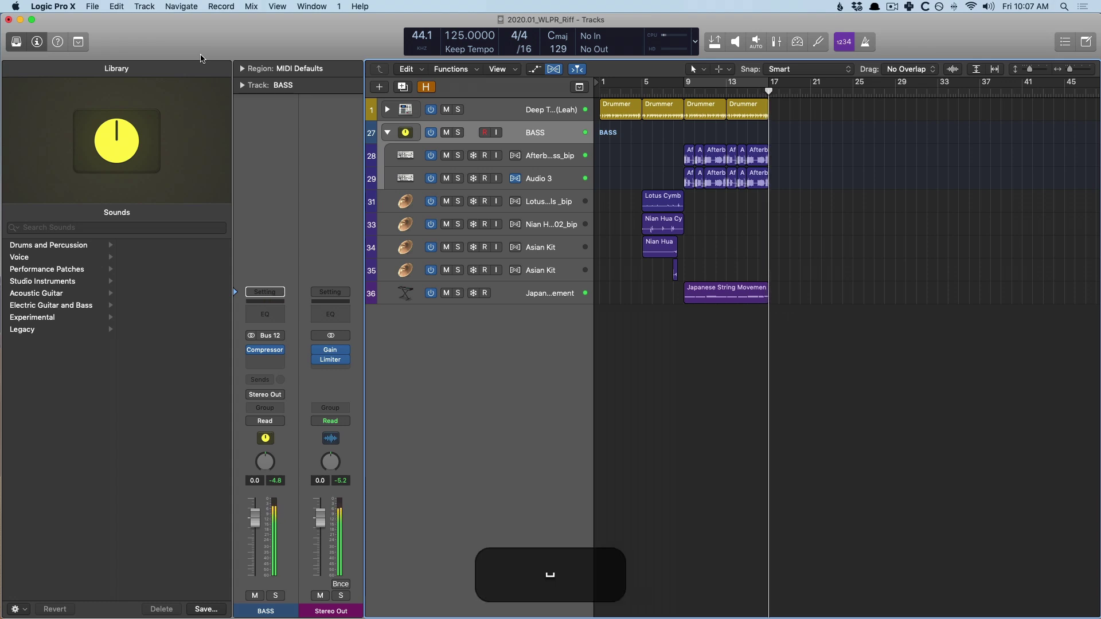